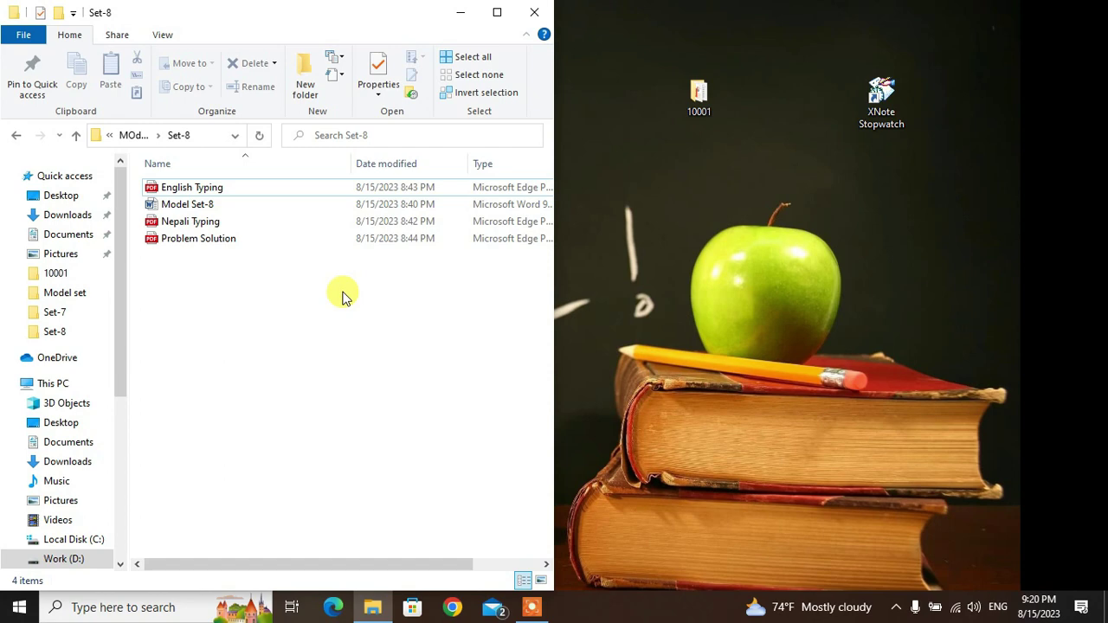
- Open Nepali Typing.pdf from the Set-8 folder in Microsoft Edge
left_click(218, 228)
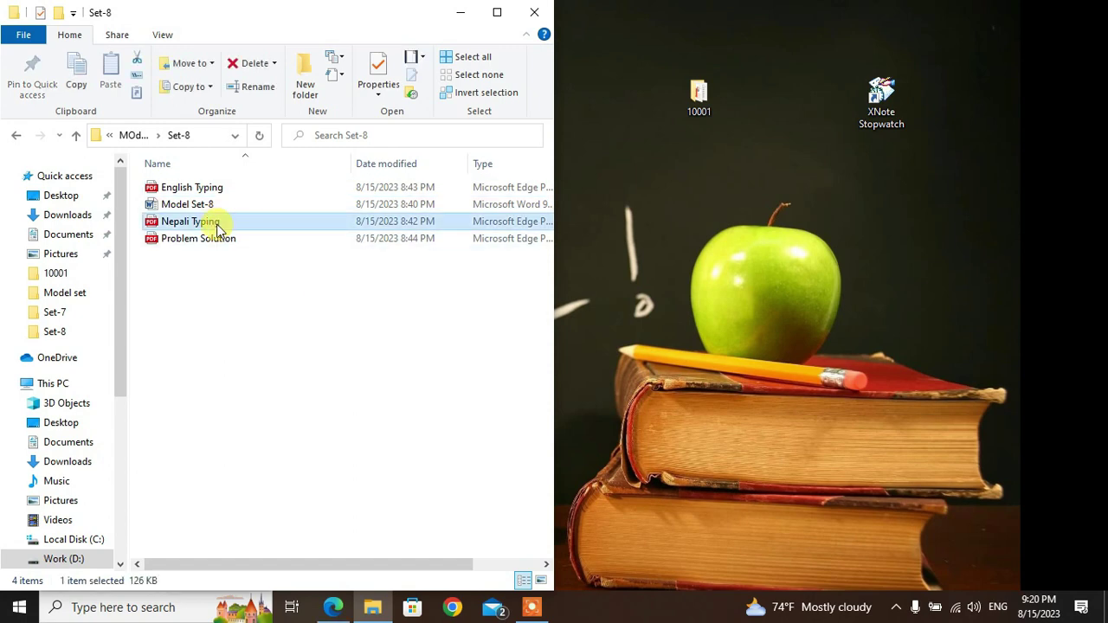
double_click(219, 227)
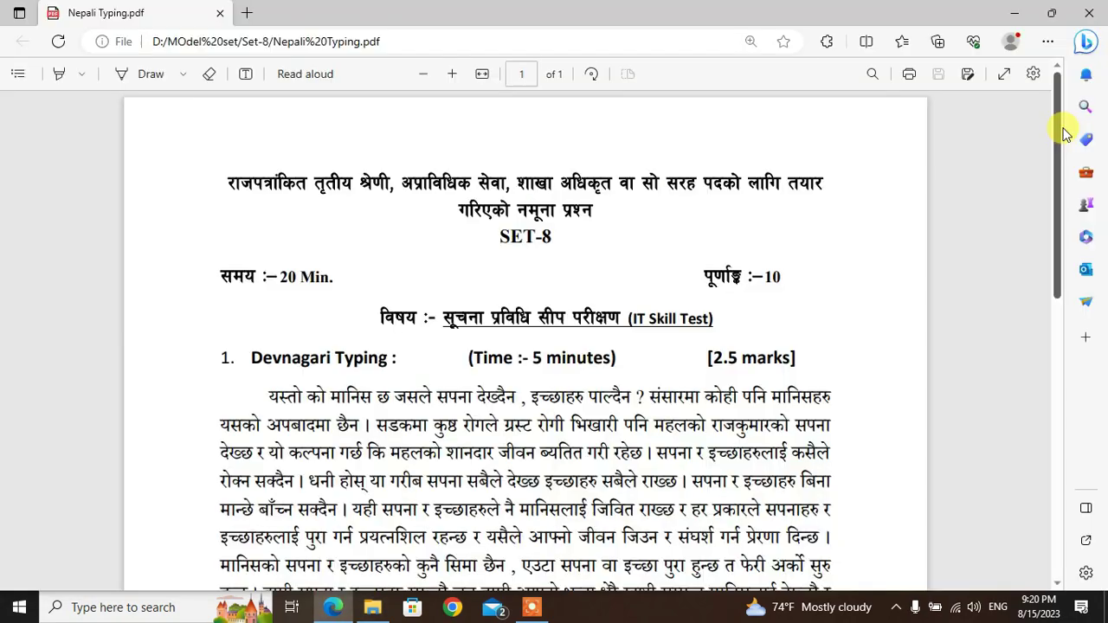
- Scroll through the Nepali typing passage to its end, then close Edge
left_click_drag(1061, 162, 1067, 247)
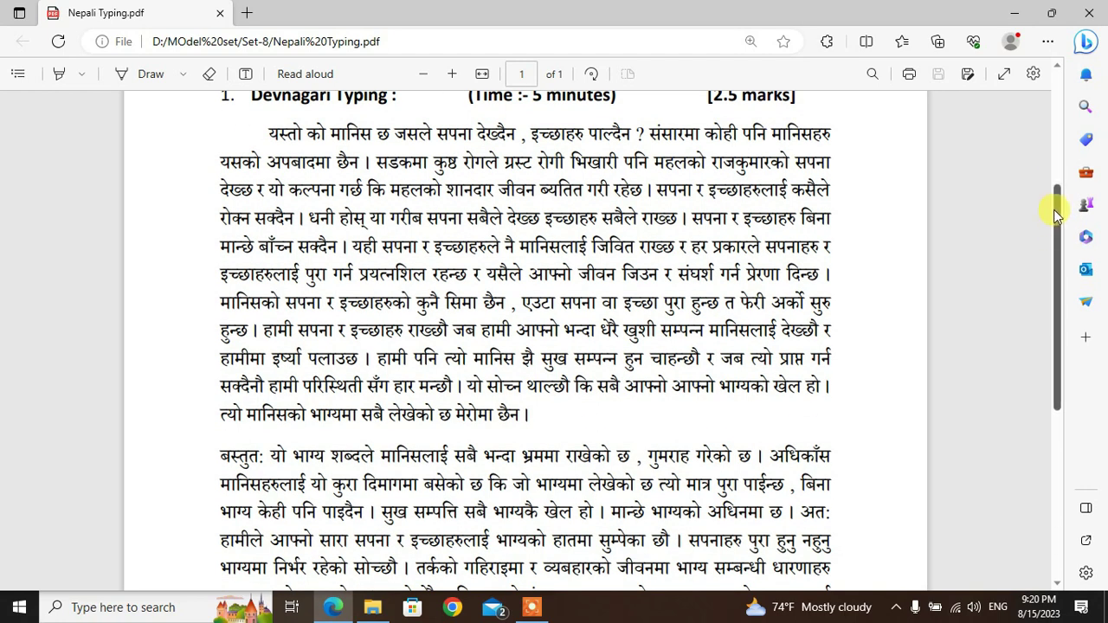
left_click_drag(1059, 207, 1048, 336)
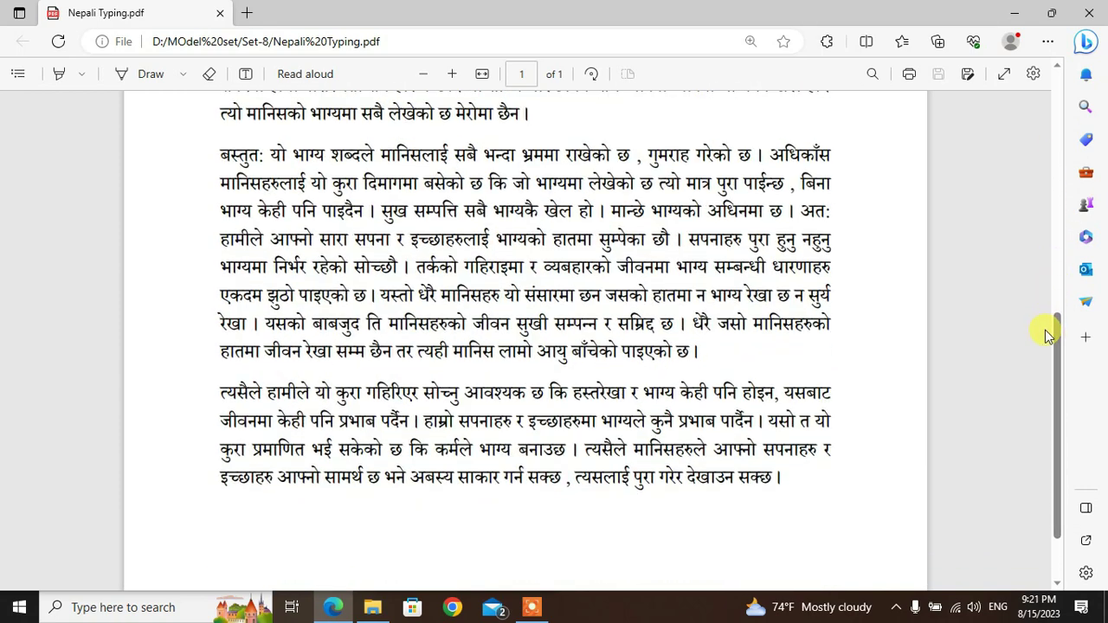
left_click(1094, 17)
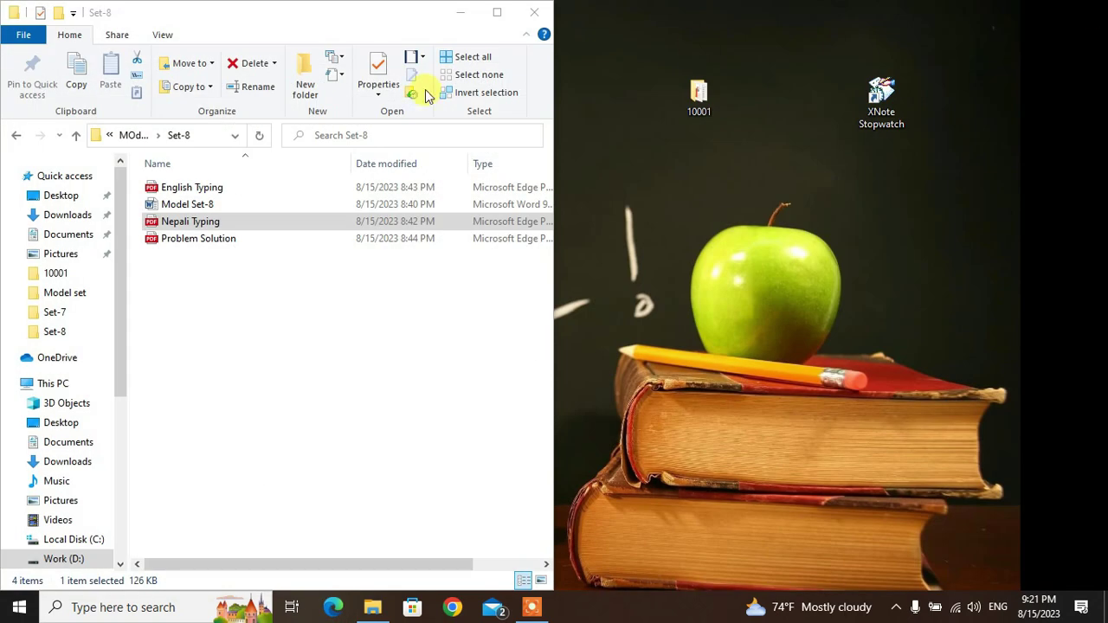
double_click(185, 192)
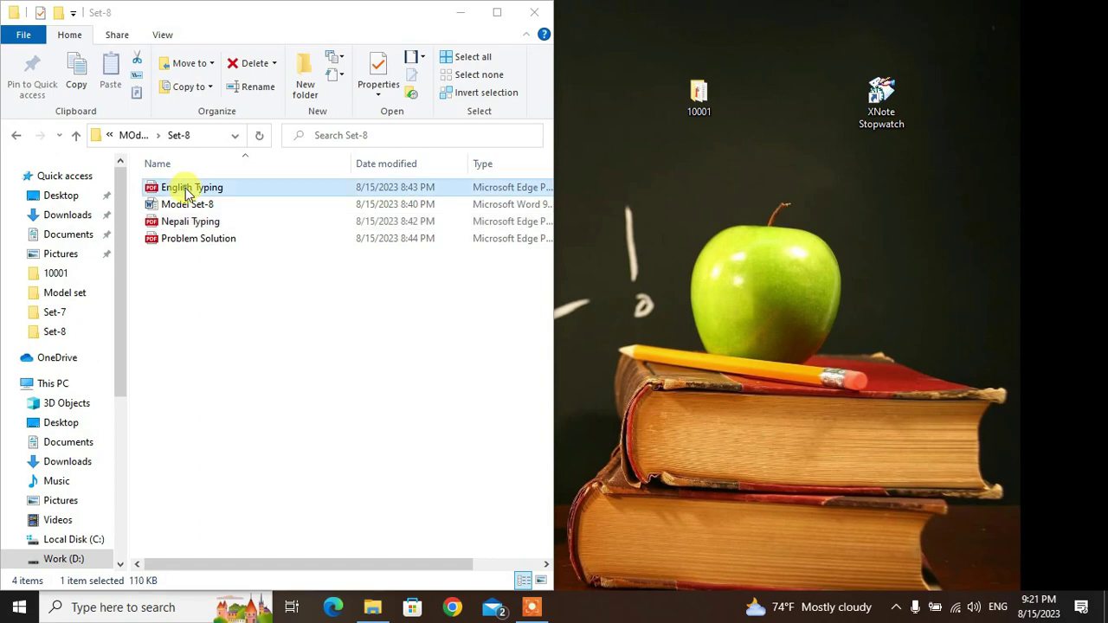
scroll(415, 145, "up", 4)
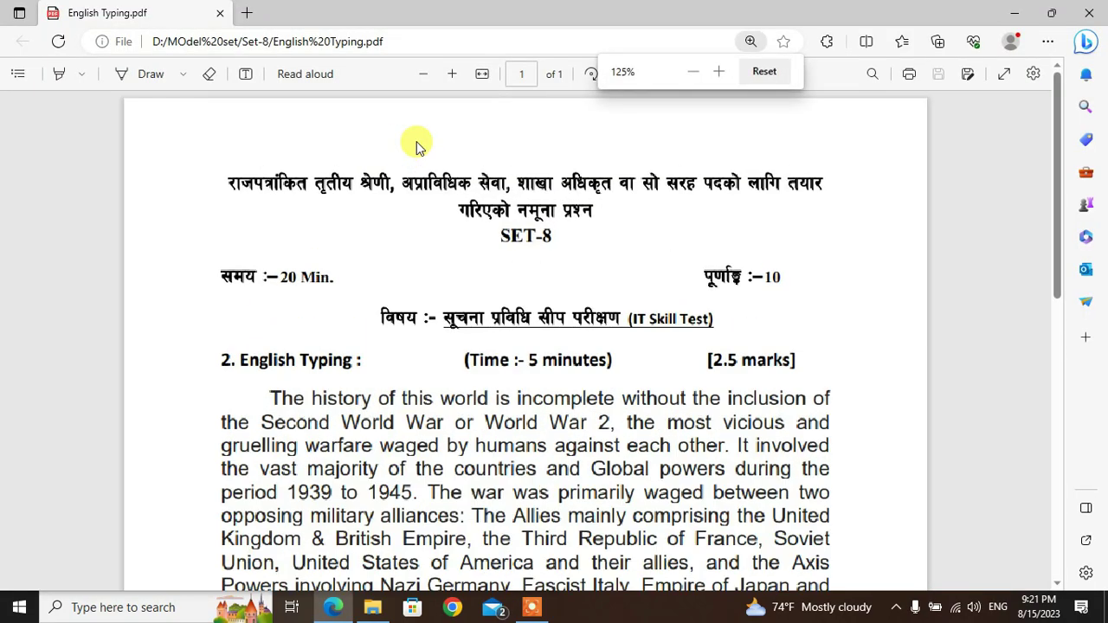
left_click_drag(1061, 103, 1072, 418)
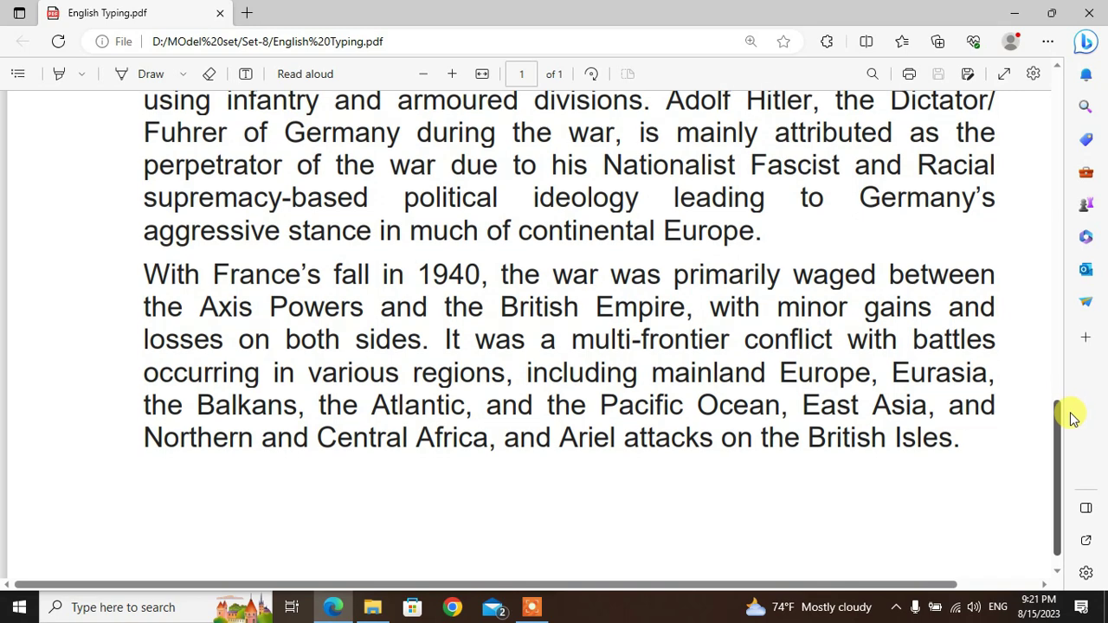
left_click(1096, 13)
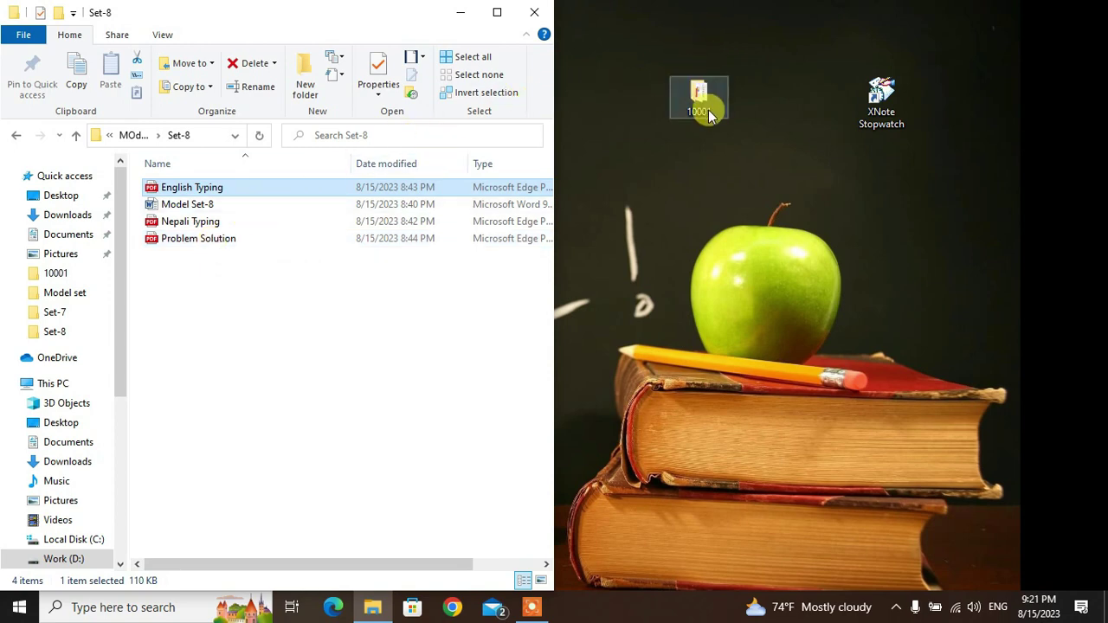
- Open Problem Solution.pdf, then the 10001 folder and its MS Word document
double_click(183, 241)
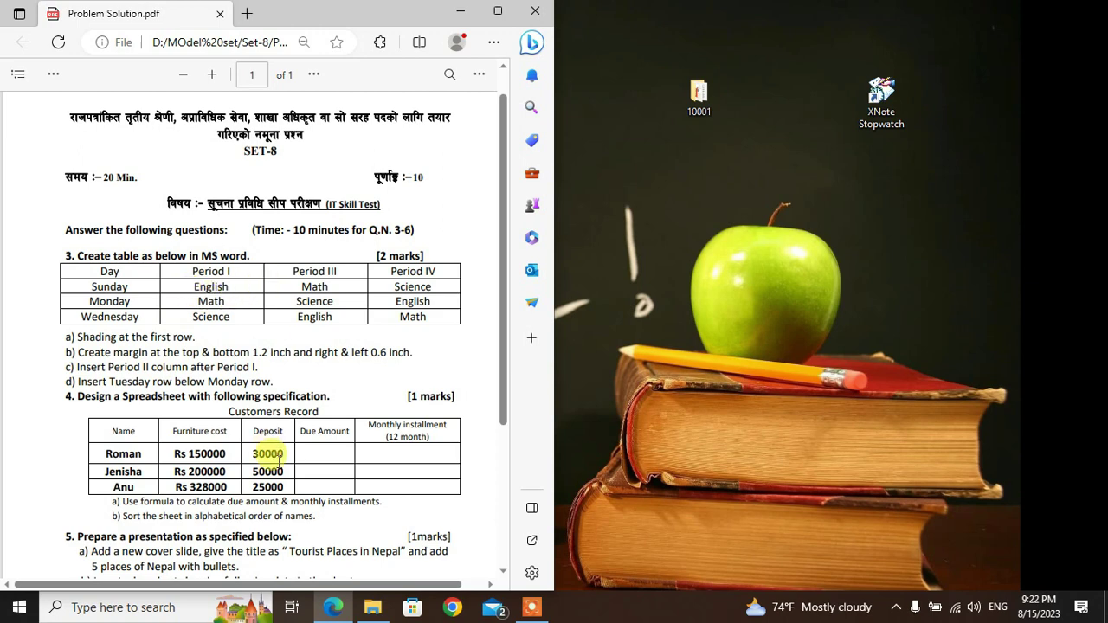
double_click(711, 98)
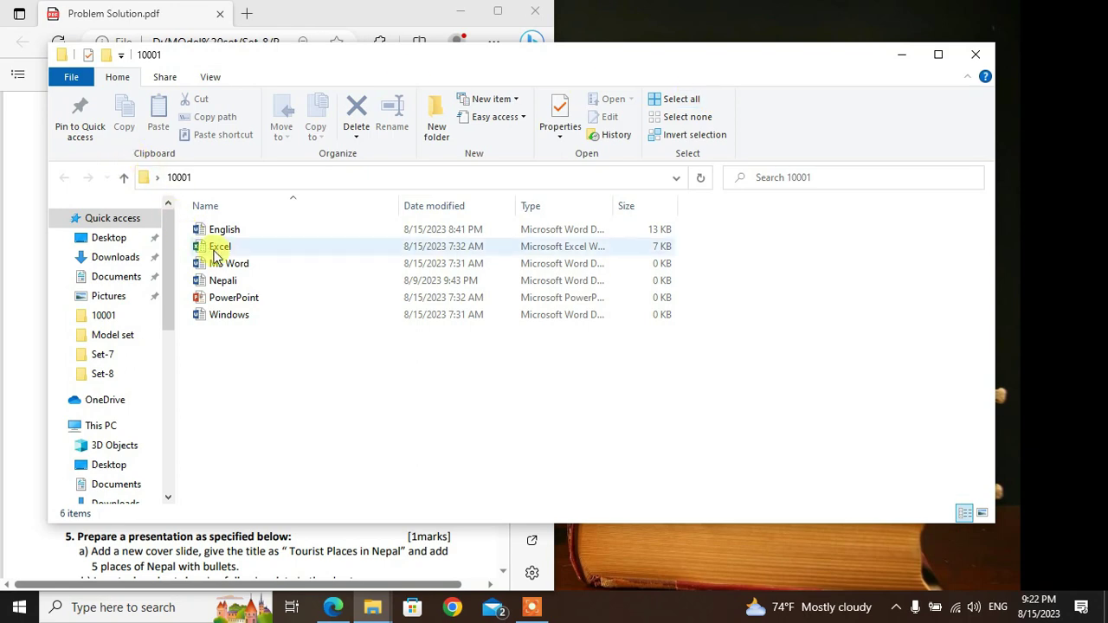
double_click(227, 263)
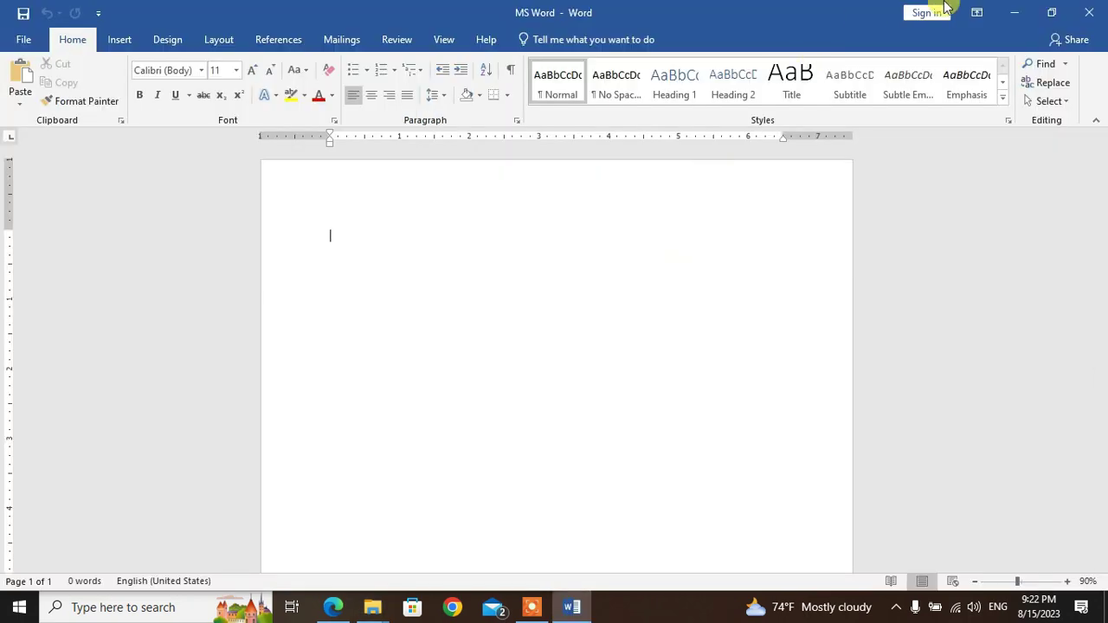
- Snap Word to the right half beside the question paper and start in the blank page
key("super+Right")
left_click(93, 210)
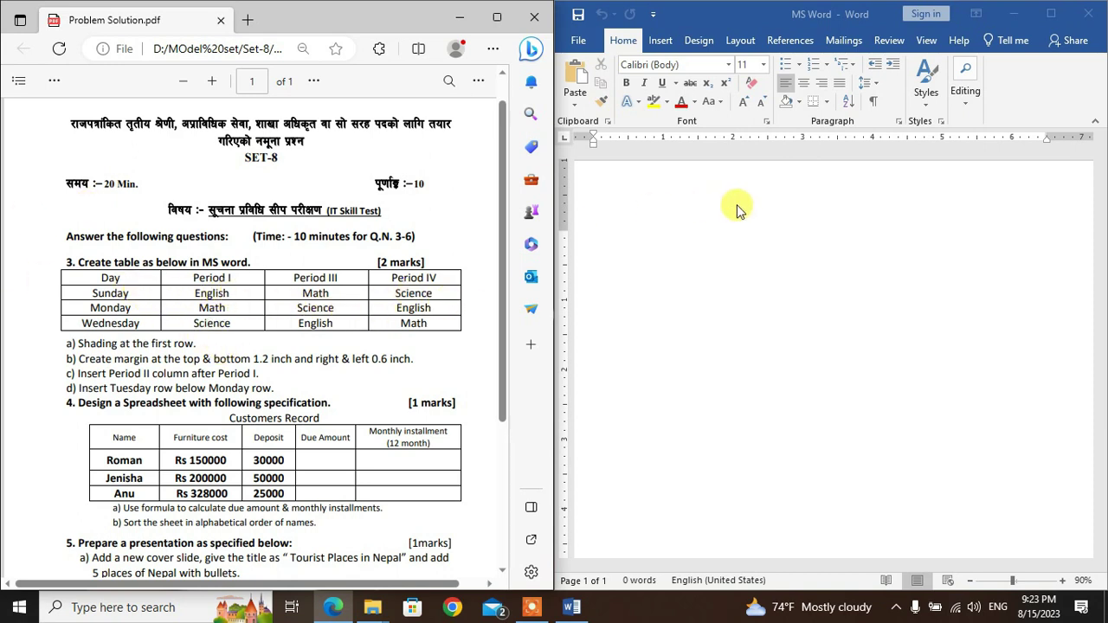
left_click(725, 240)
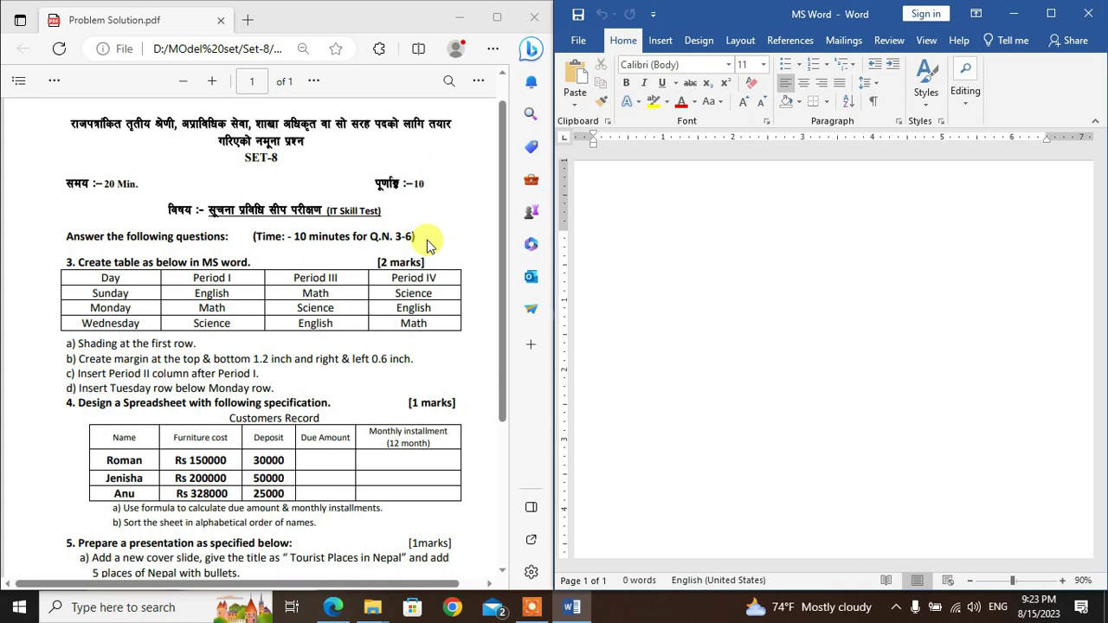
left_click(663, 44)
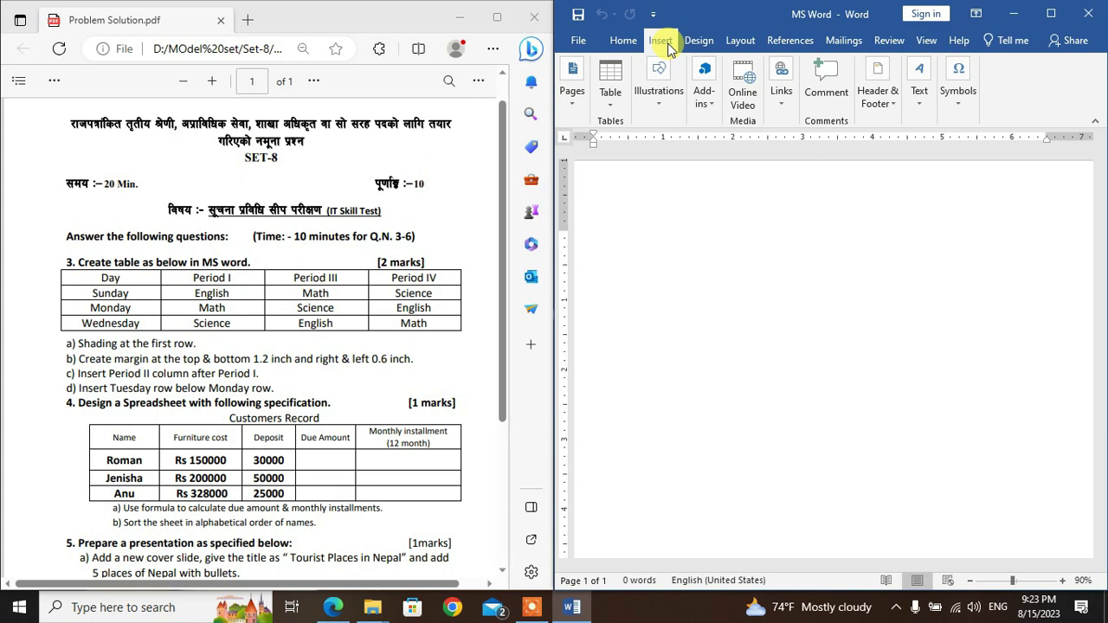
- Insert a 4-column by 4-row table into the document
left_click(610, 104)
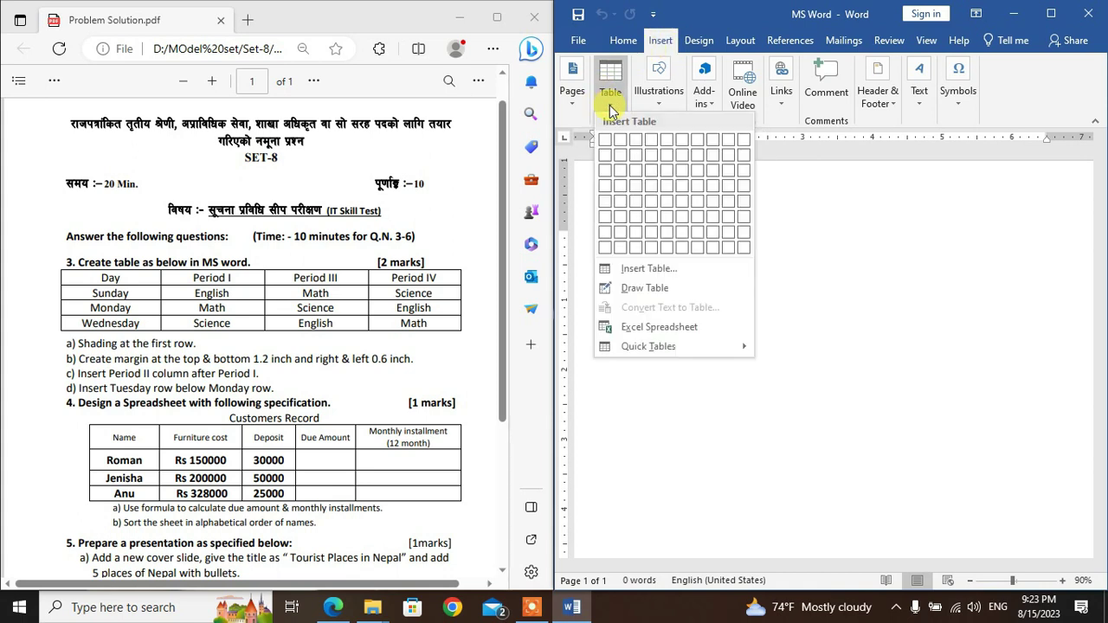
left_click(652, 189)
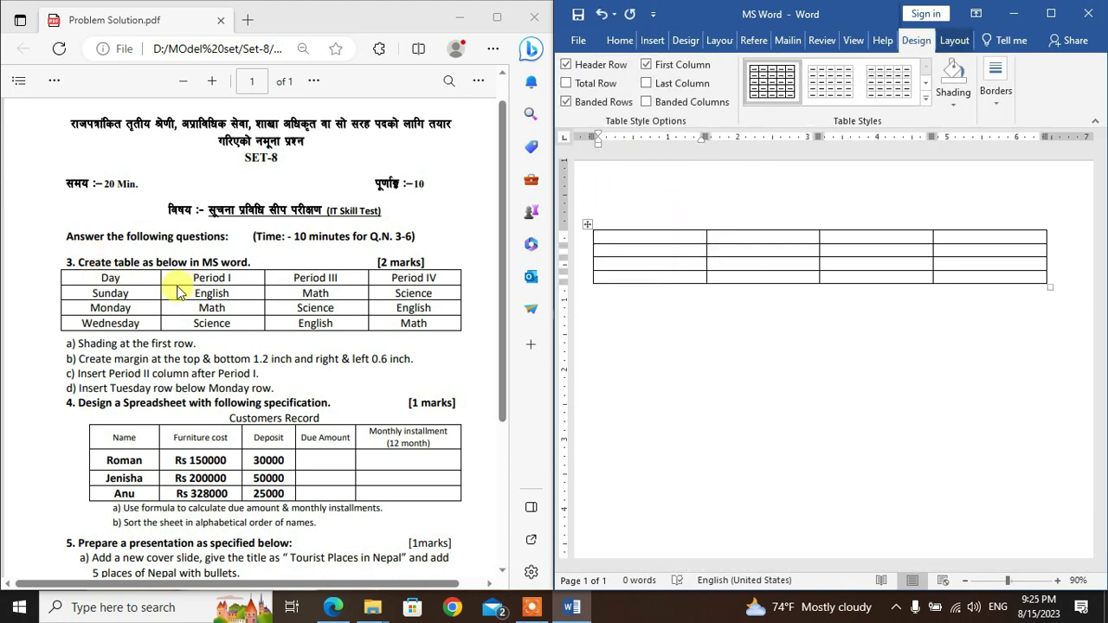
- Enter headings Day, Period I, Period III, Period IV and days Sunday, Monday, Wednesday
type("Day\tPeriod I\tPeriod III\tPeriod IV")
left_click(623, 250)
type("Sunday")
key("Down")
type("Monday")
- Fill in the subjects Math, Science and English, then select the whole table
key("Down")
type("Wednesday")
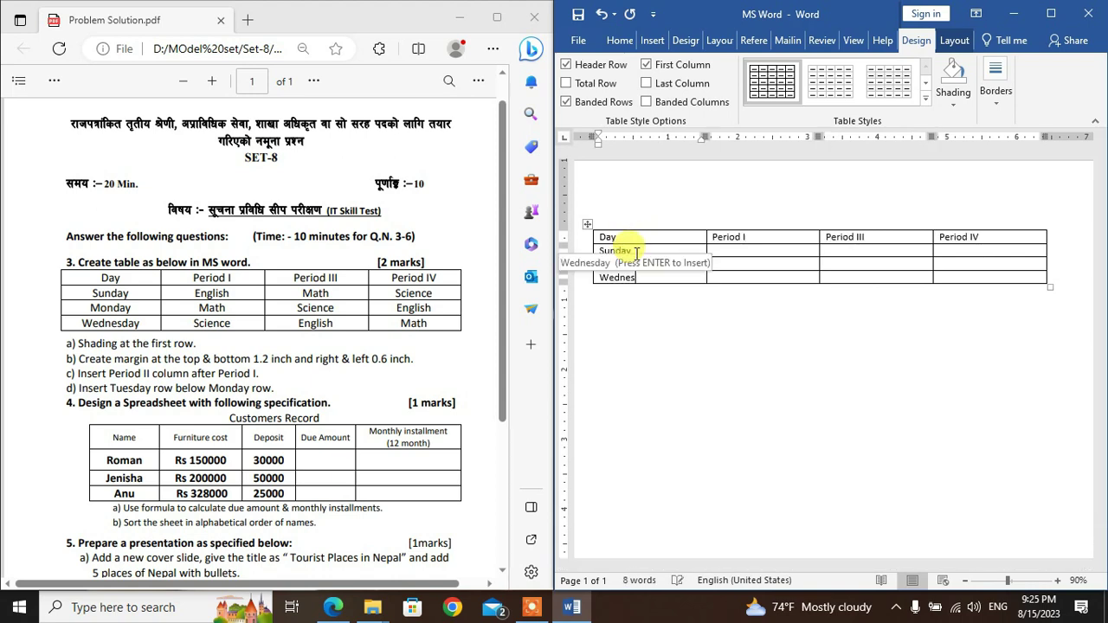
left_click(726, 250)
type("Math")
key("Down")
type("Science")
key("Down")
type("English")
key("Right")
key("Up")
key("Up")
type("Science\tEnglish")
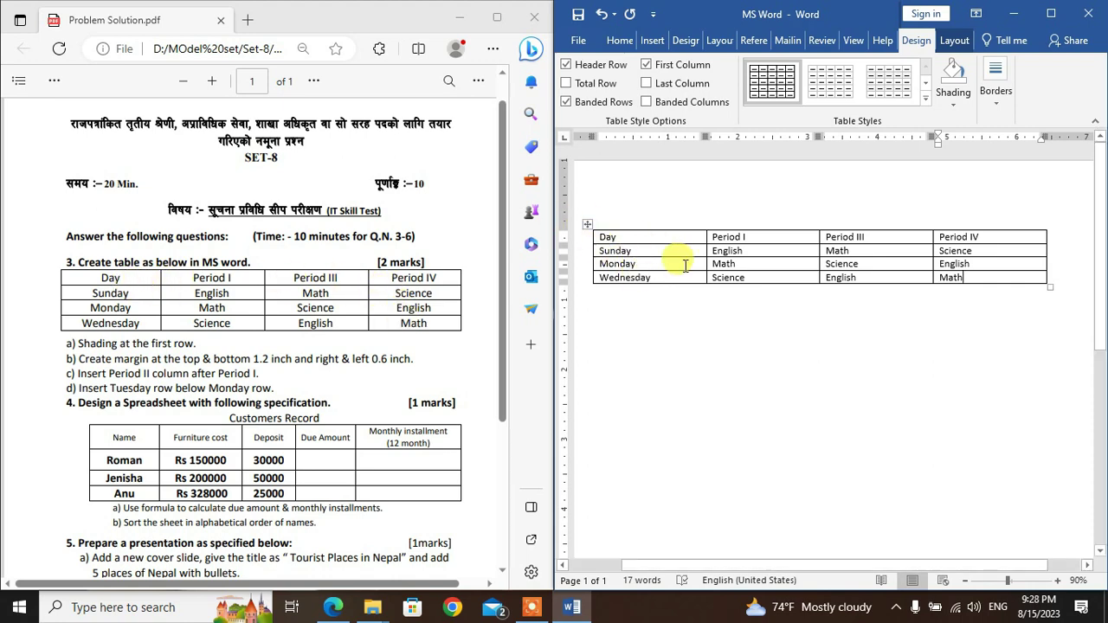
mouse_move(575, 253)
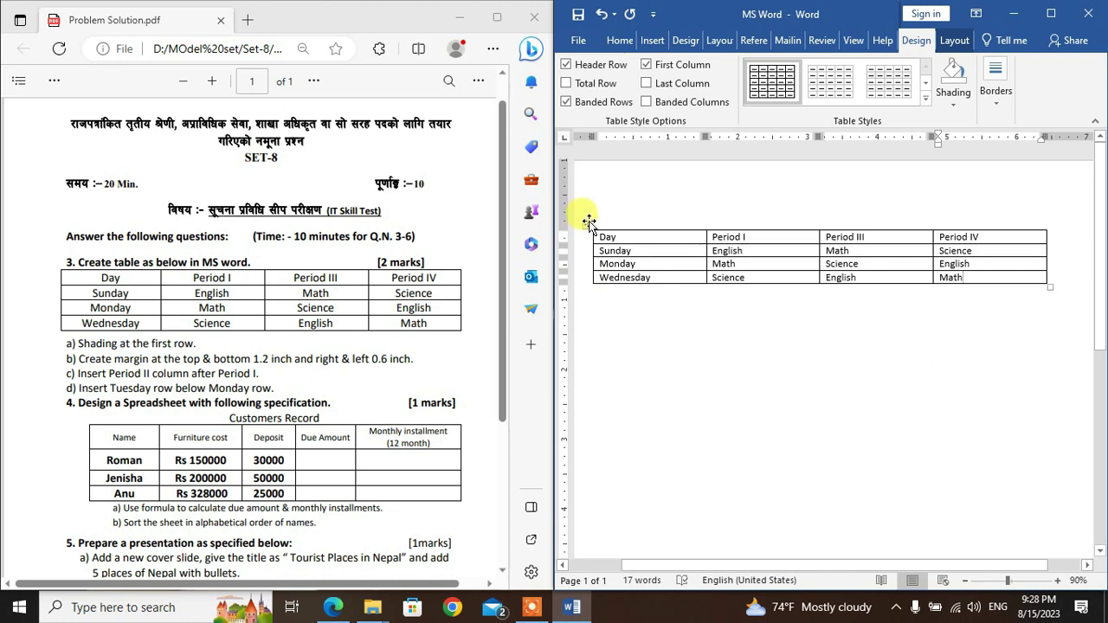
left_click(588, 224)
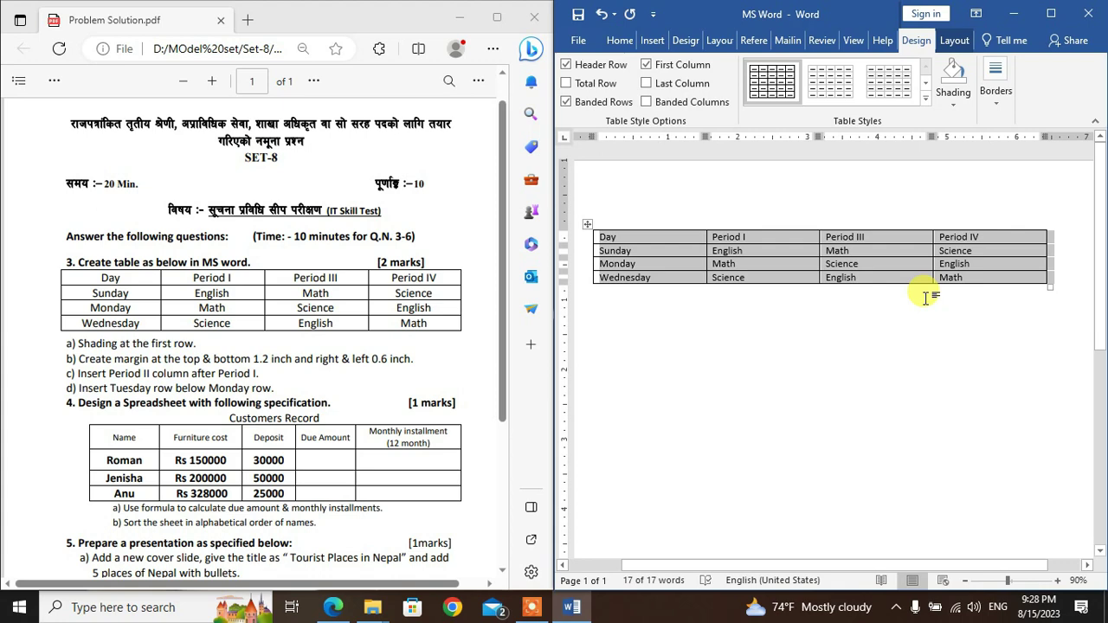
- Maximize Word and apply Align Center to all timetable cells
key("super+Up")
left_click(582, 41)
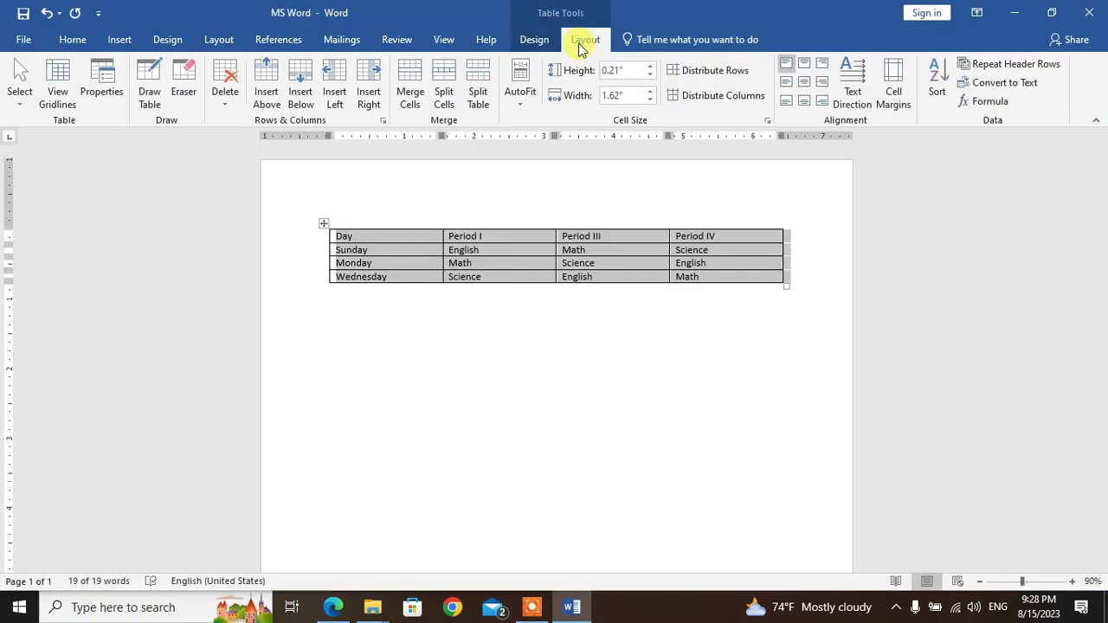
left_click(805, 81)
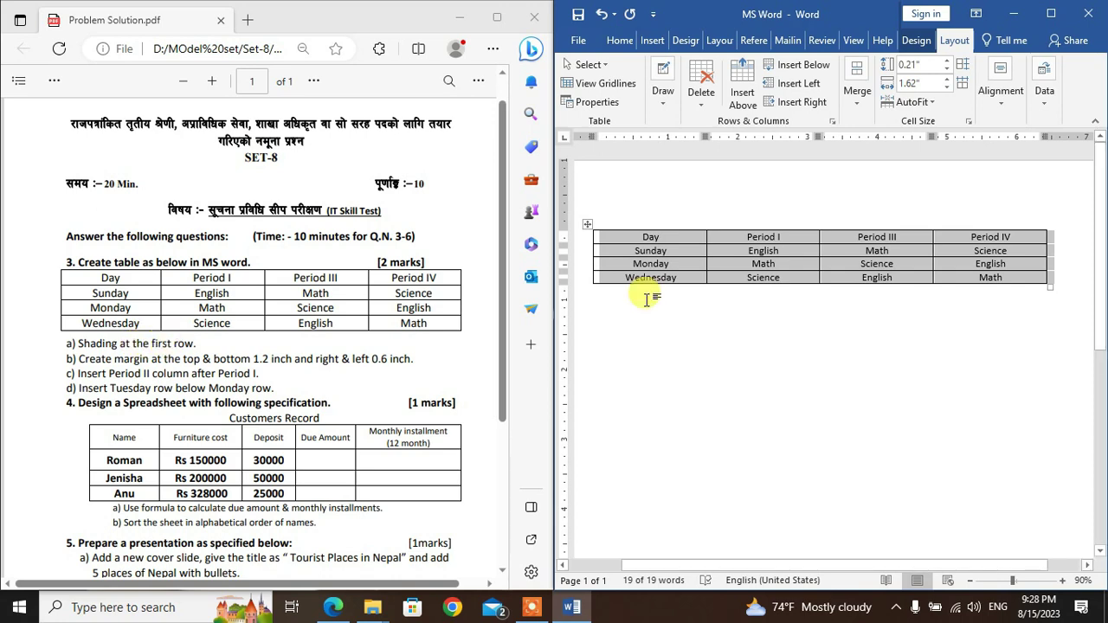
left_click(623, 312)
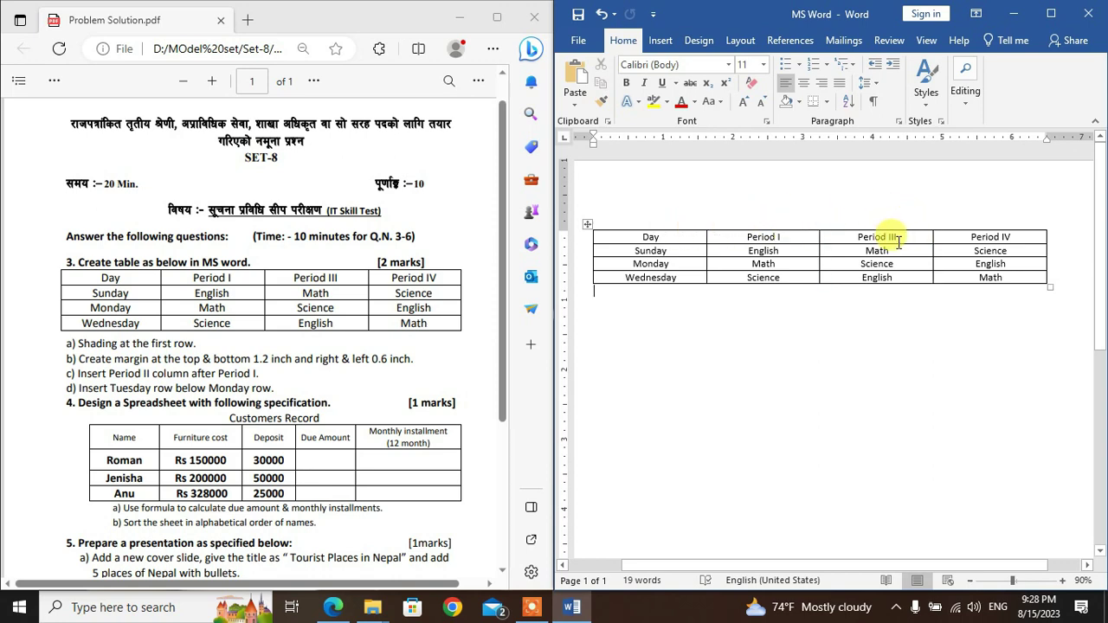
left_click(570, 239)
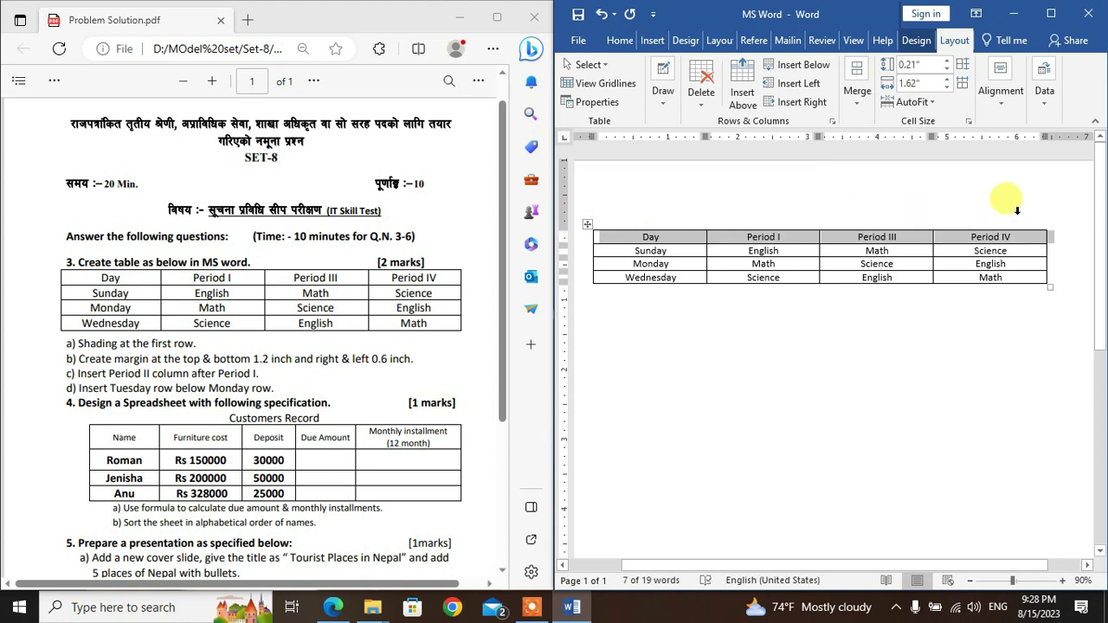
- Select the Day to Period IV header row and turn on table gridlines
left_click(608, 242)
left_click(608, 241)
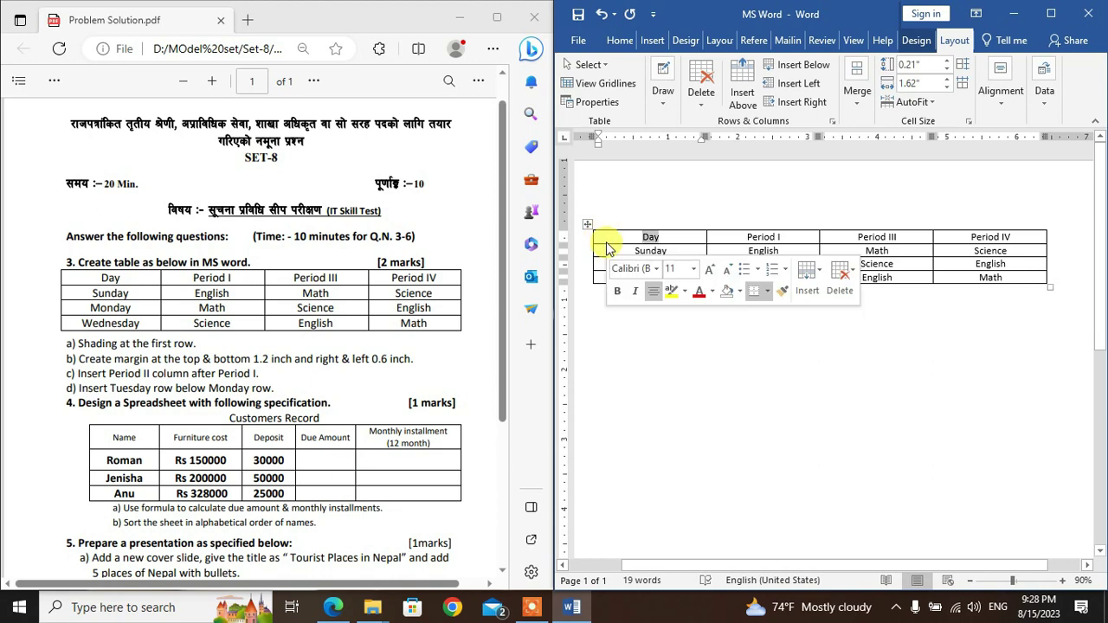
left_click(607, 242)
left_click(606, 241)
left_click_drag(606, 241, 1019, 240)
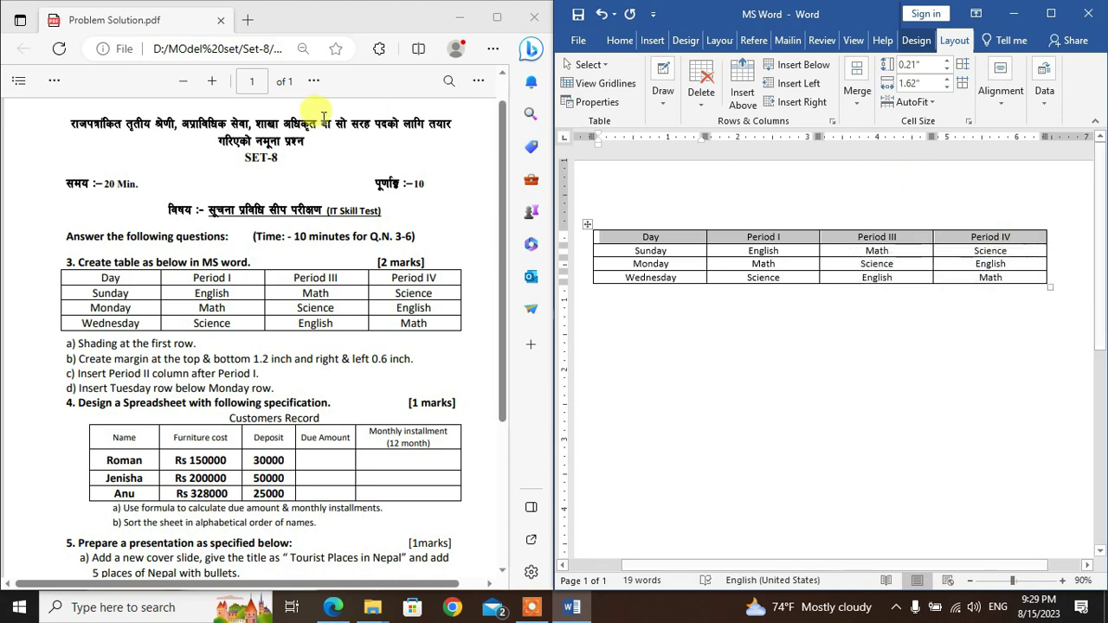
left_click(599, 83)
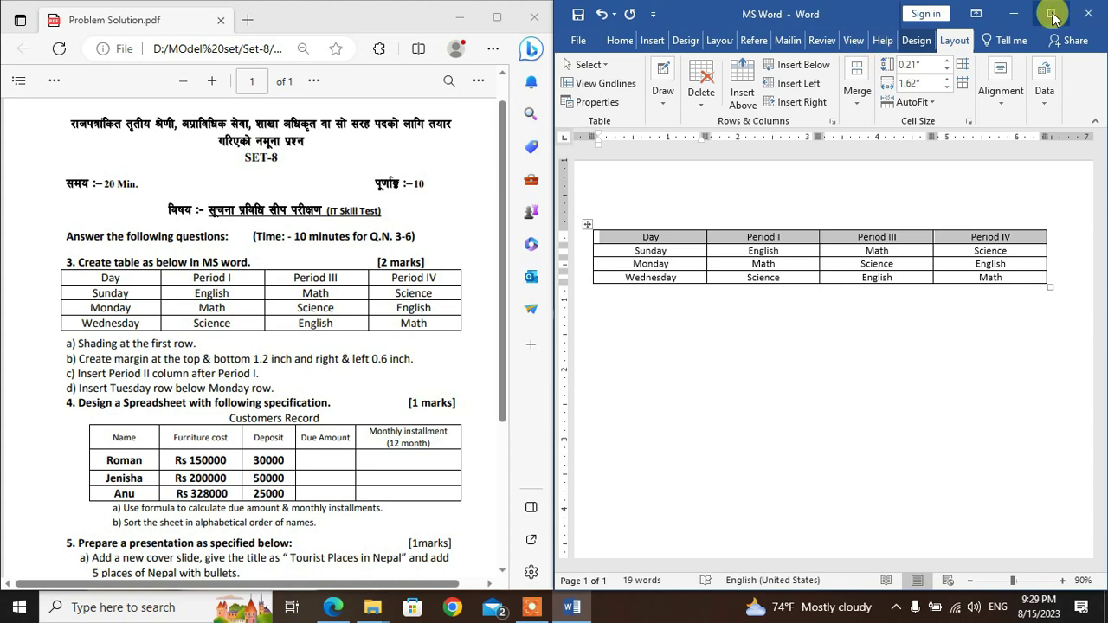
left_click(1051, 14)
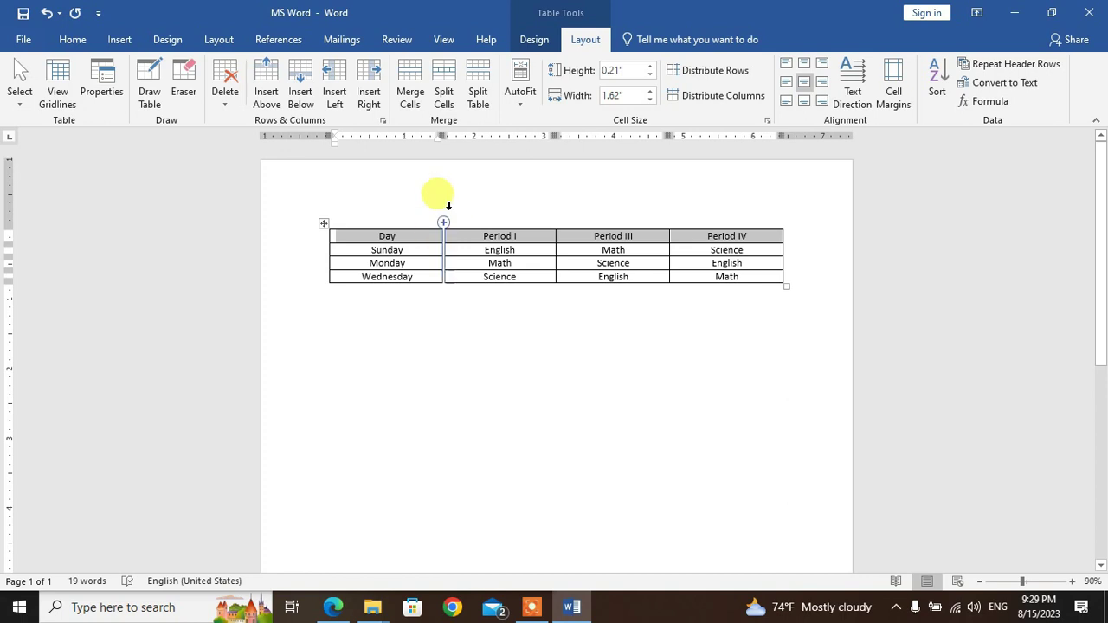
- Shade the header row darker orange and set Word beside the exercise PDF
left_click(539, 42)
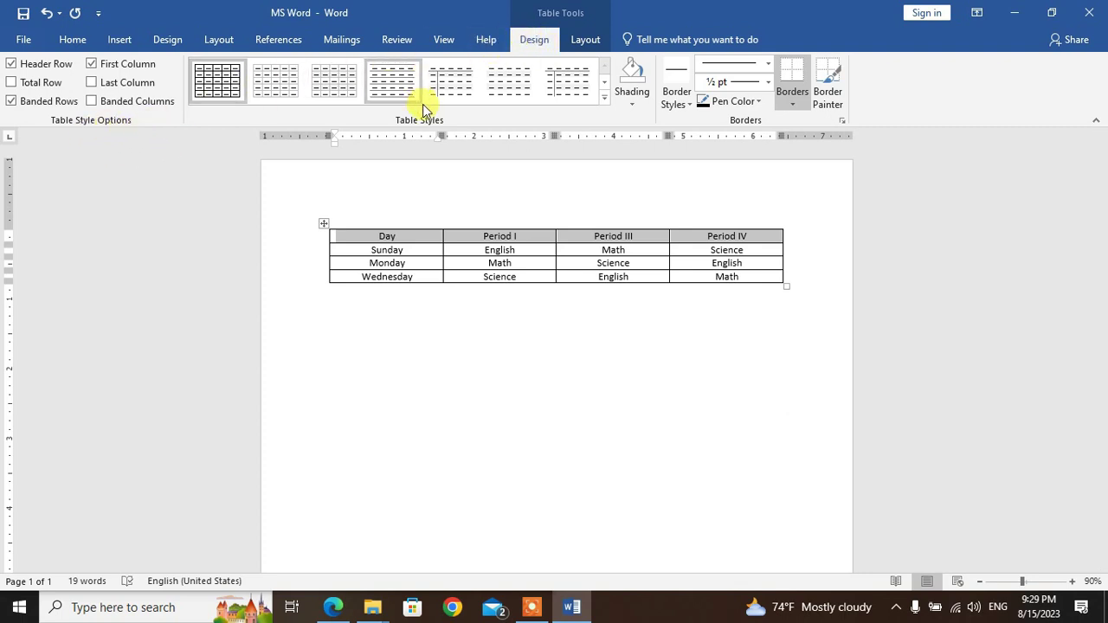
left_click(633, 105)
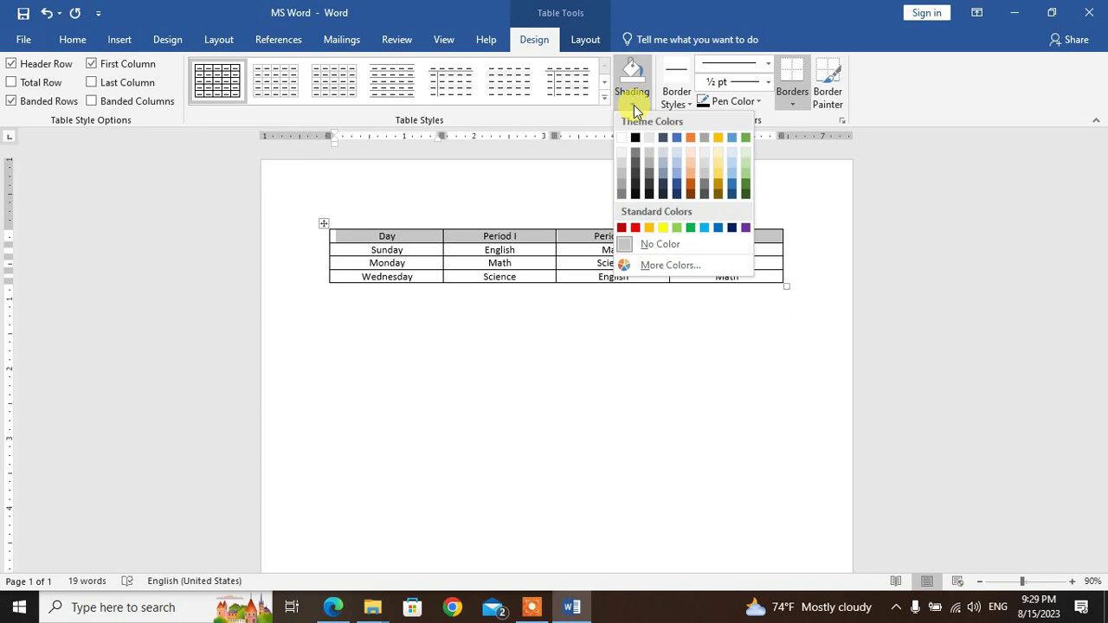
left_click(692, 170)
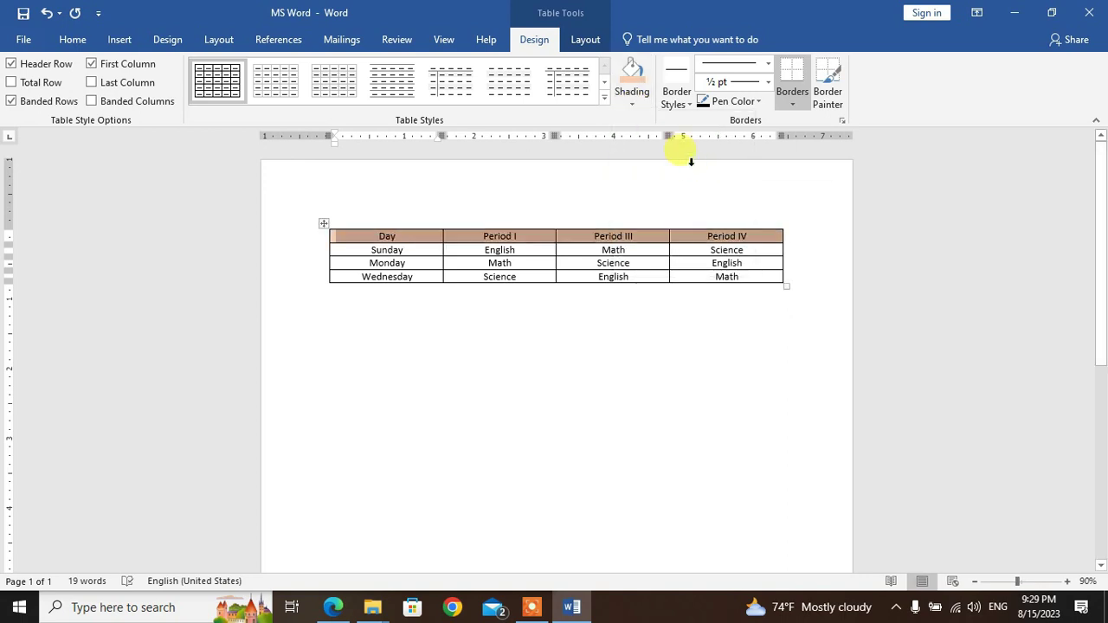
key("super+Right")
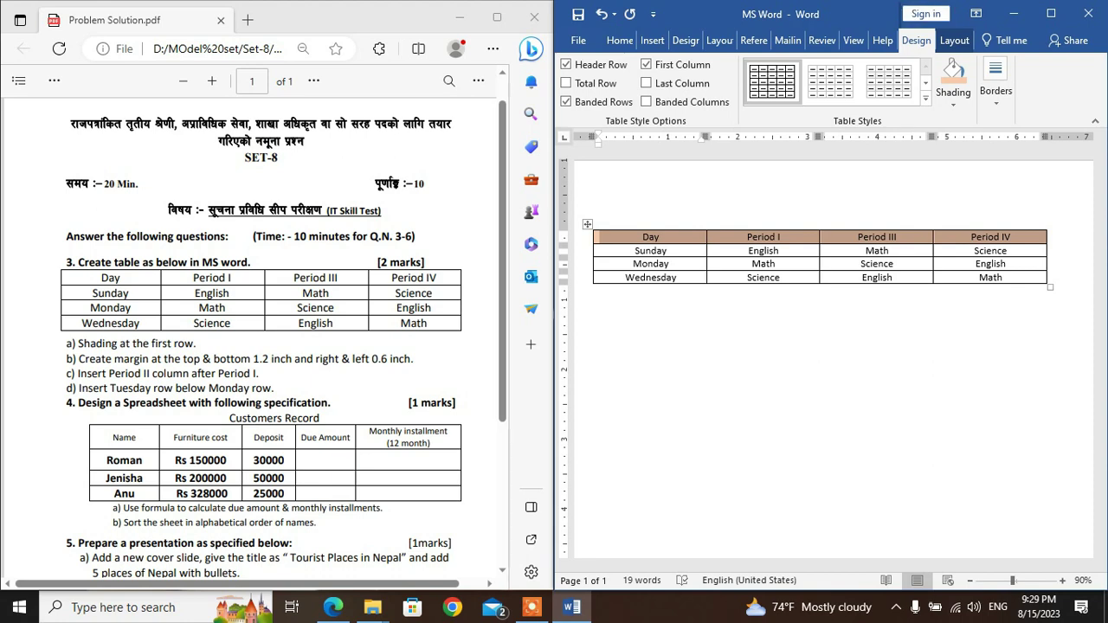
left_click(1053, 15)
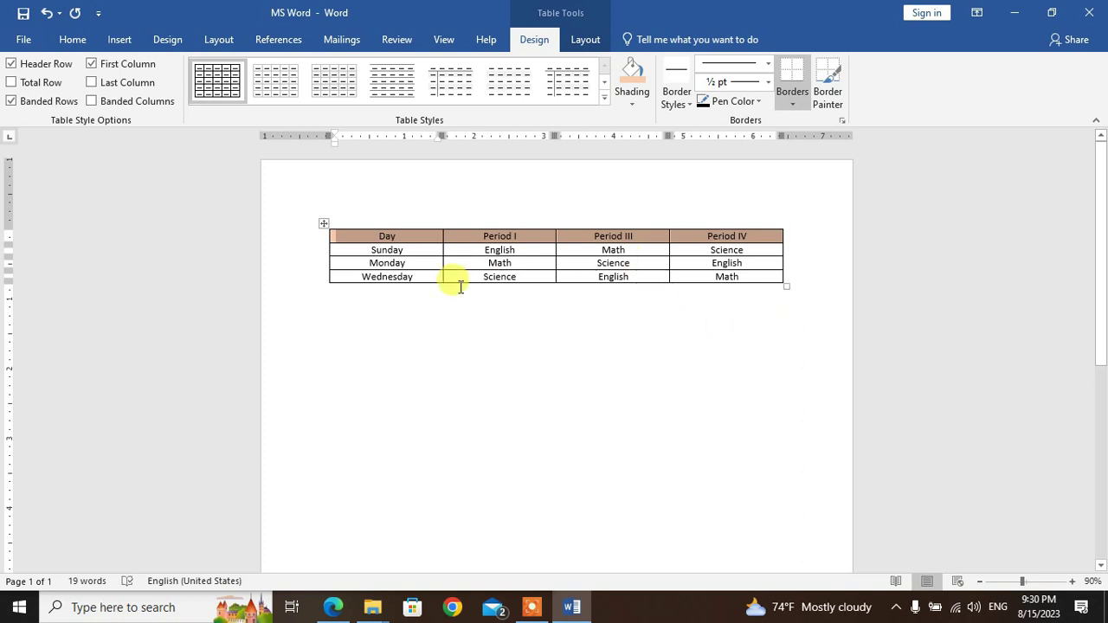
- In Page Setup, set margins to 1.2" top and bottom and 0.6" left and right
left_click(218, 40)
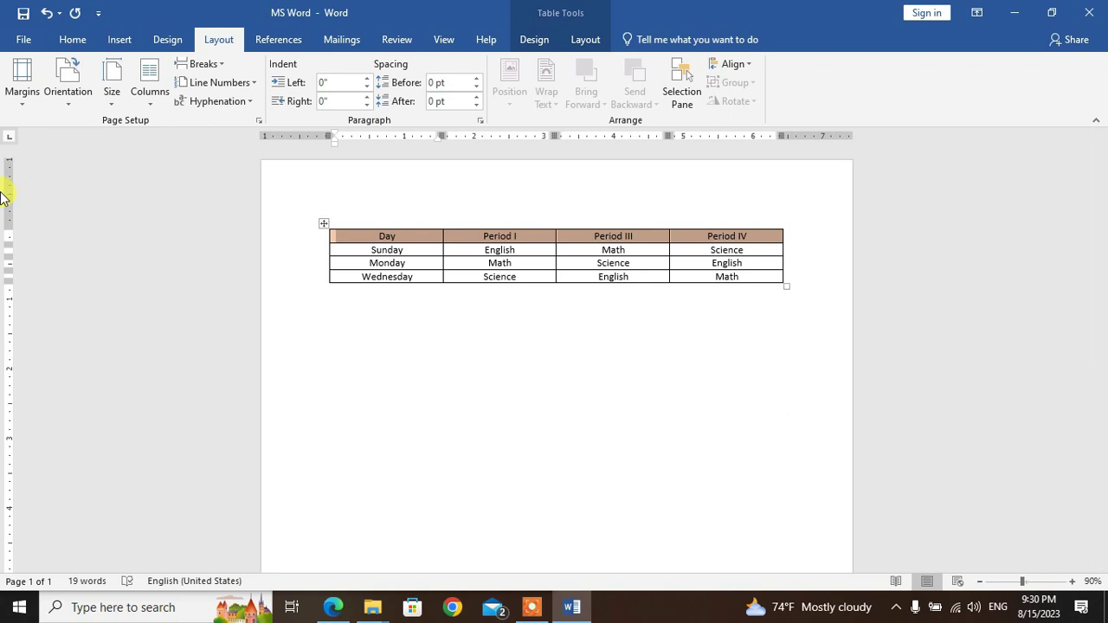
double_click(280, 141)
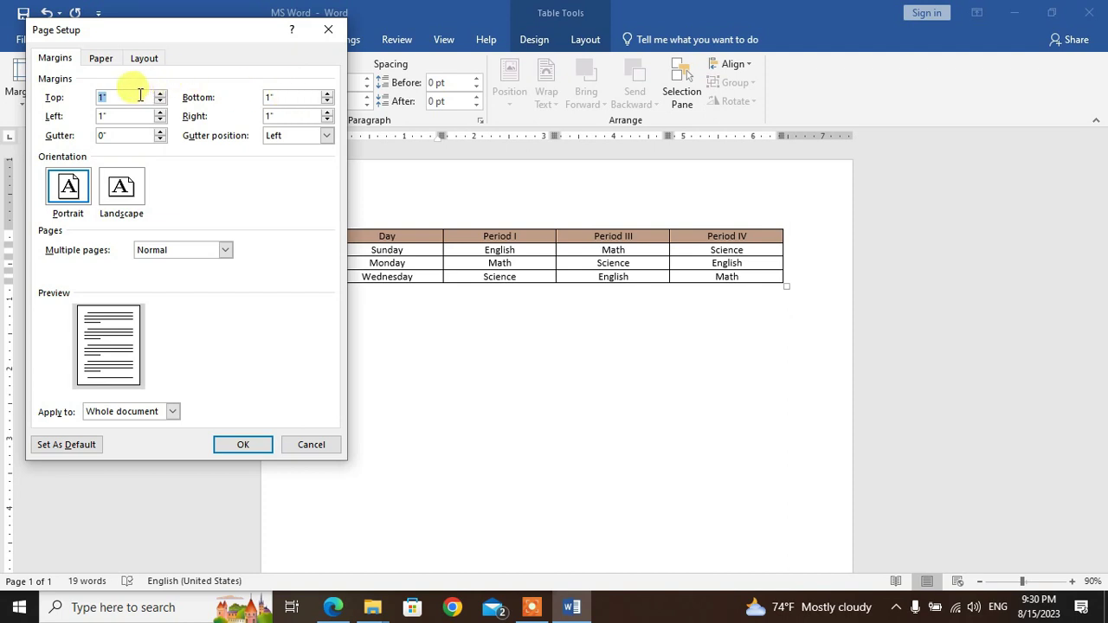
type("1")
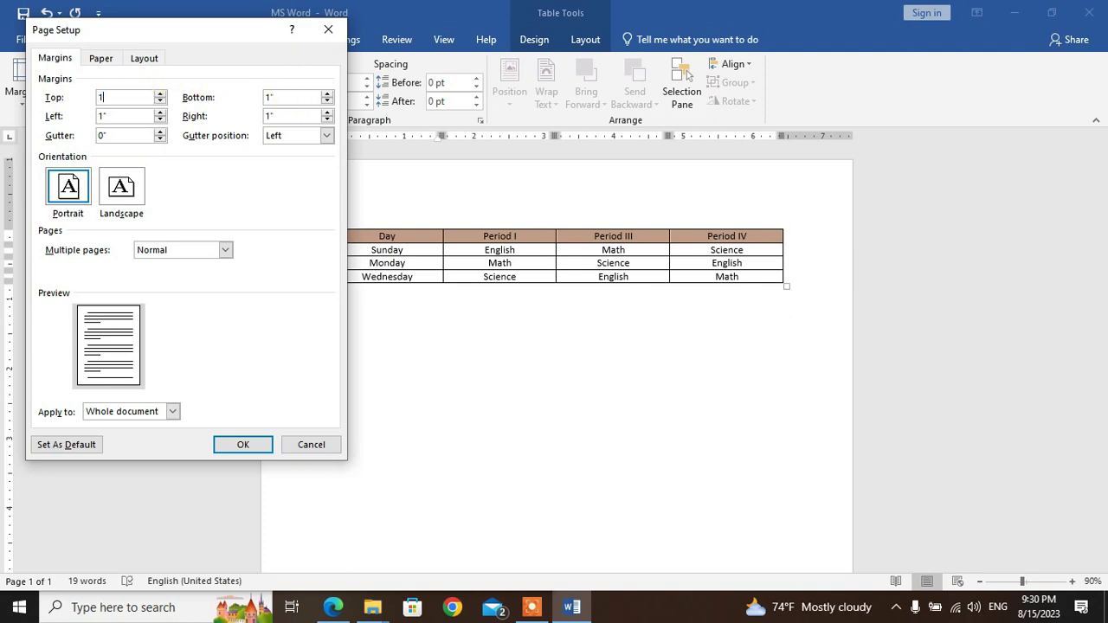
type(".2")
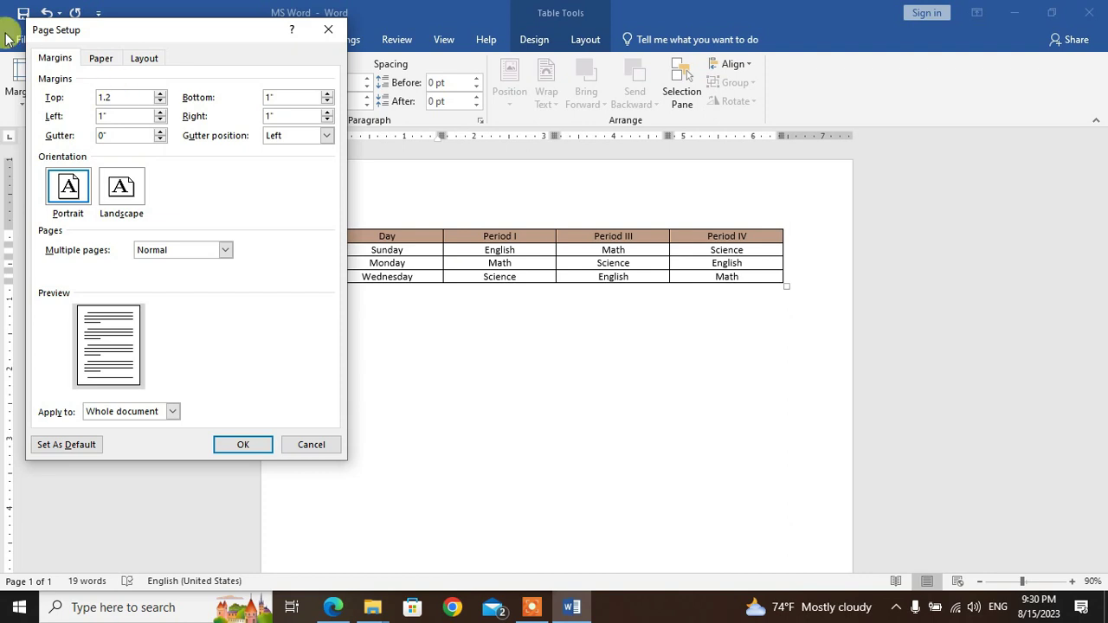
key("Tab")
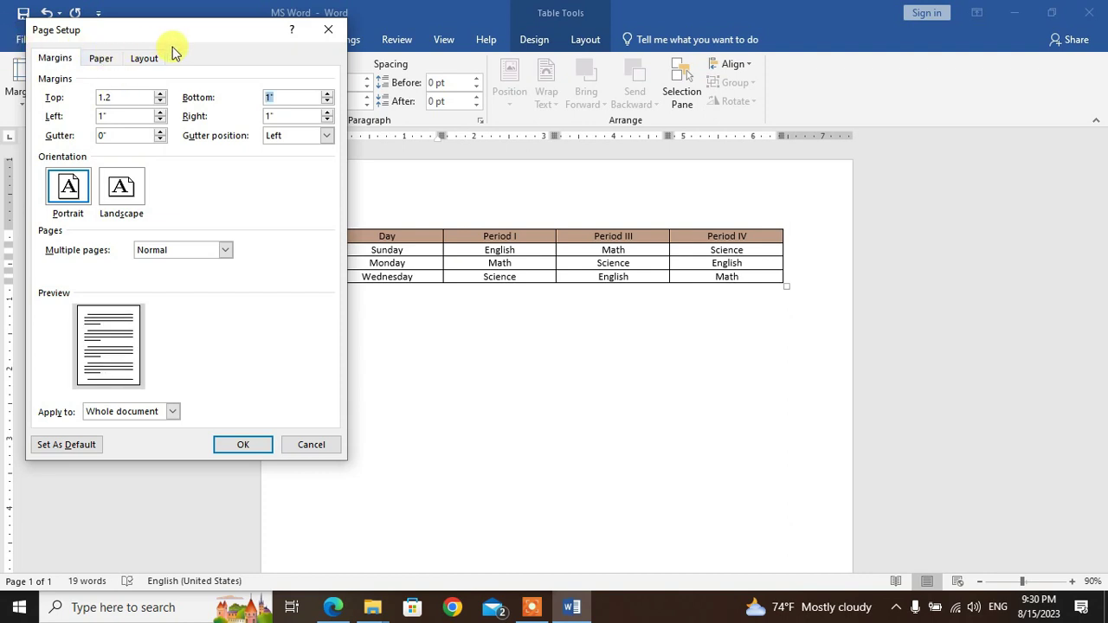
type("1.2")
key("Tab")
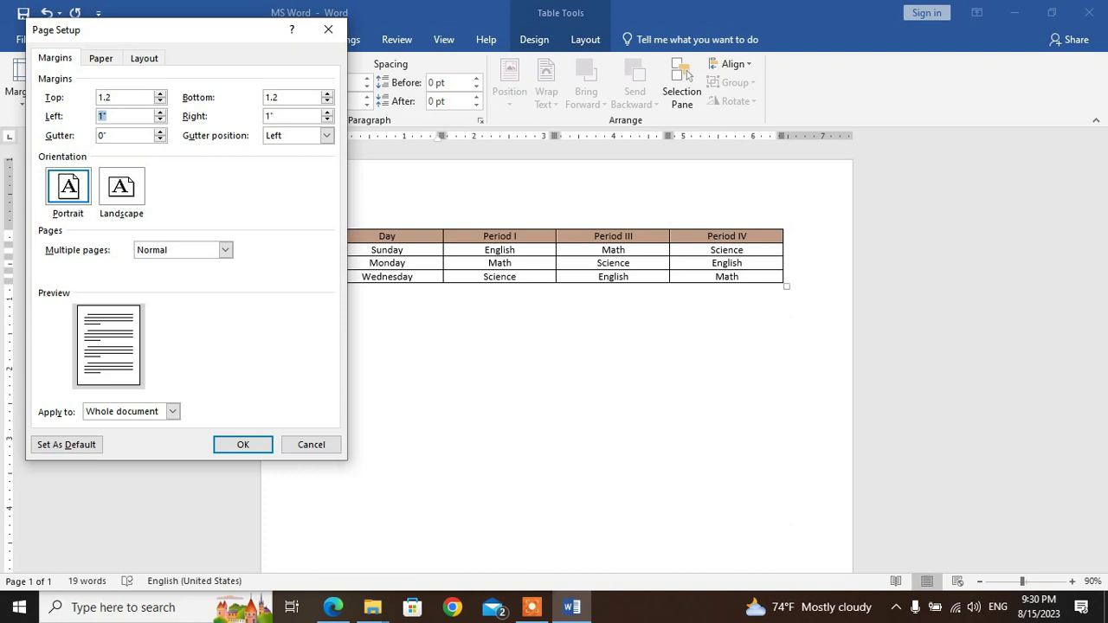
type("0")
type("0.")
left_click(236, 445)
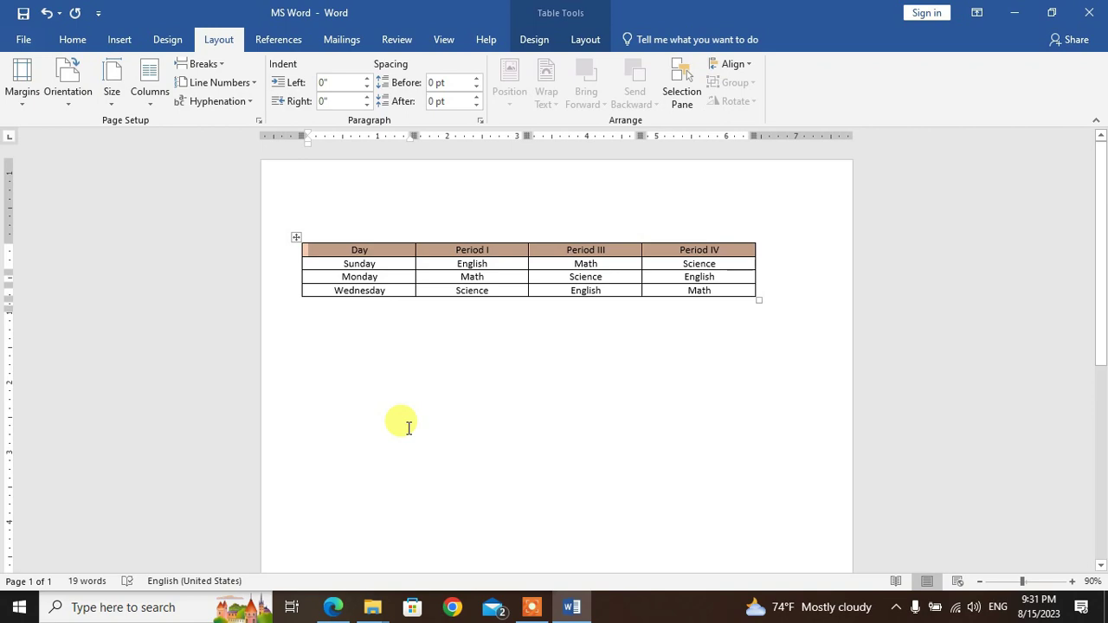
key("super+Right")
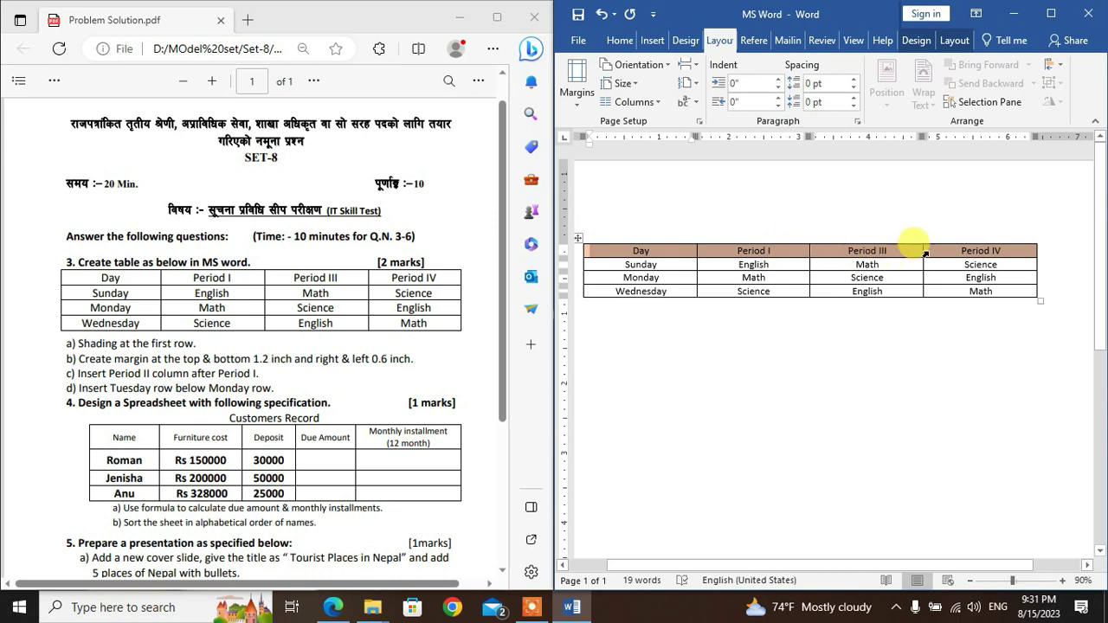
left_click(822, 249)
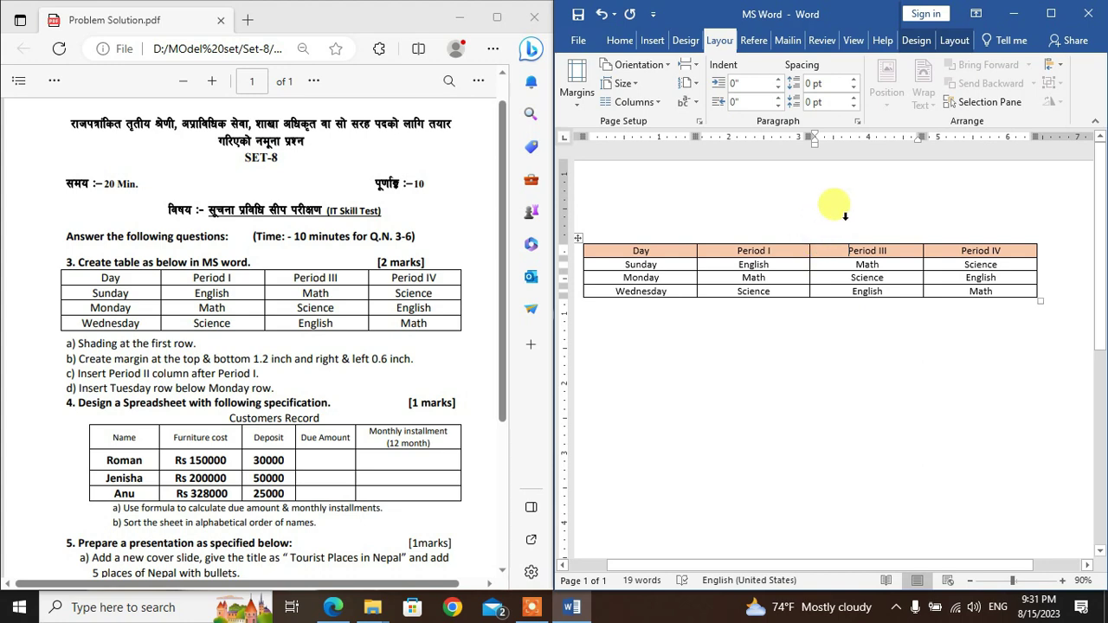
left_click(1051, 14)
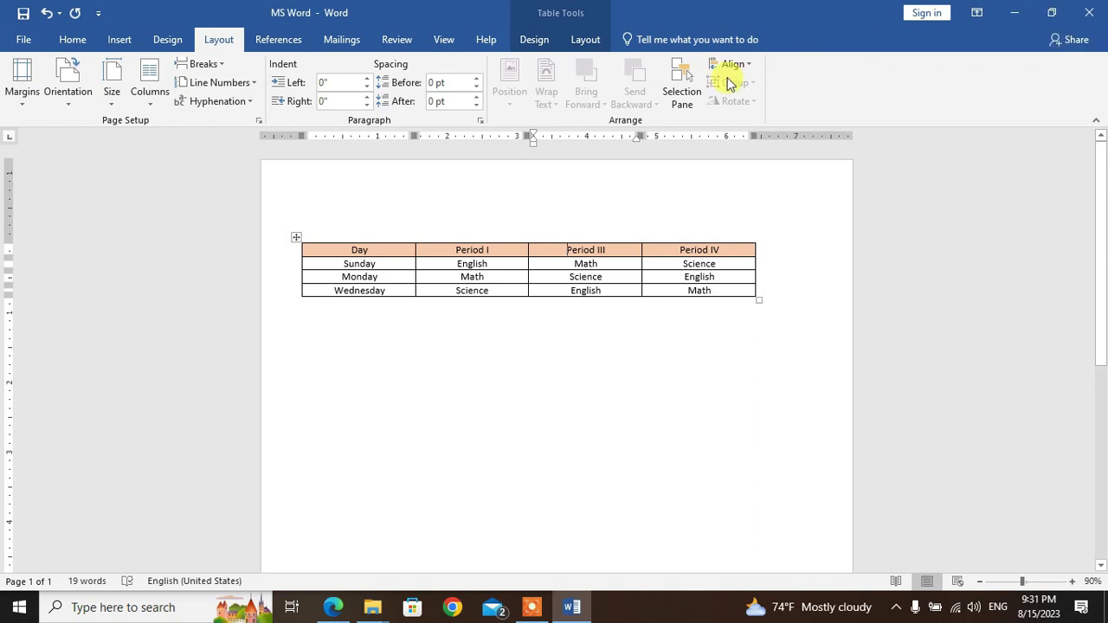
left_click(512, 255)
left_click(557, 253)
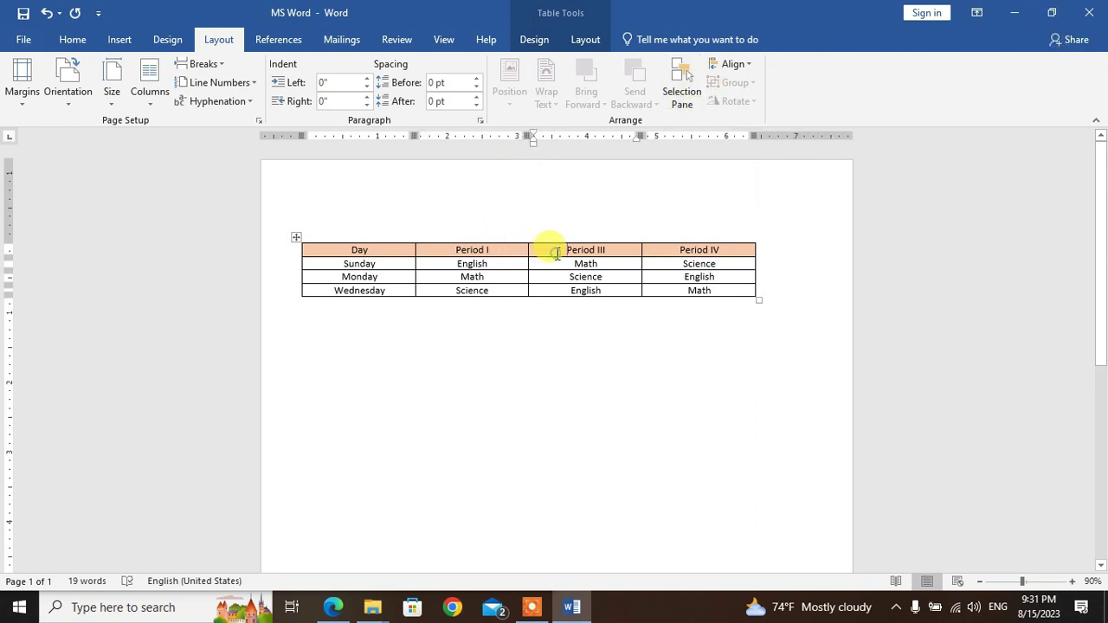
left_click(504, 248)
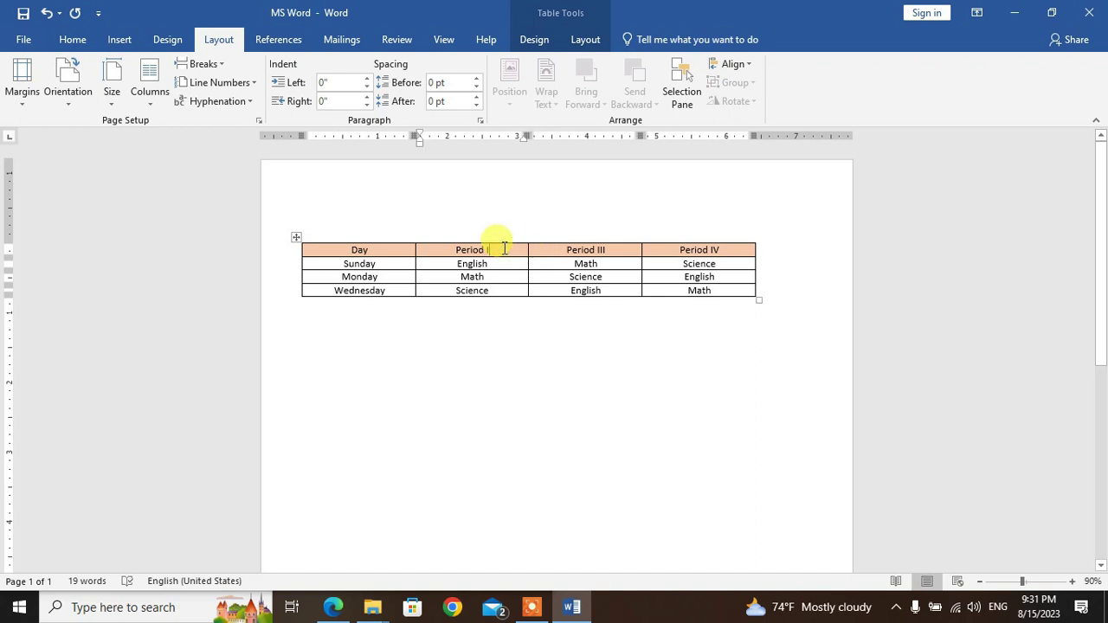
- Insert a column right of Period I headed 'Period II', then snap Word beside the PDF
left_click(583, 42)
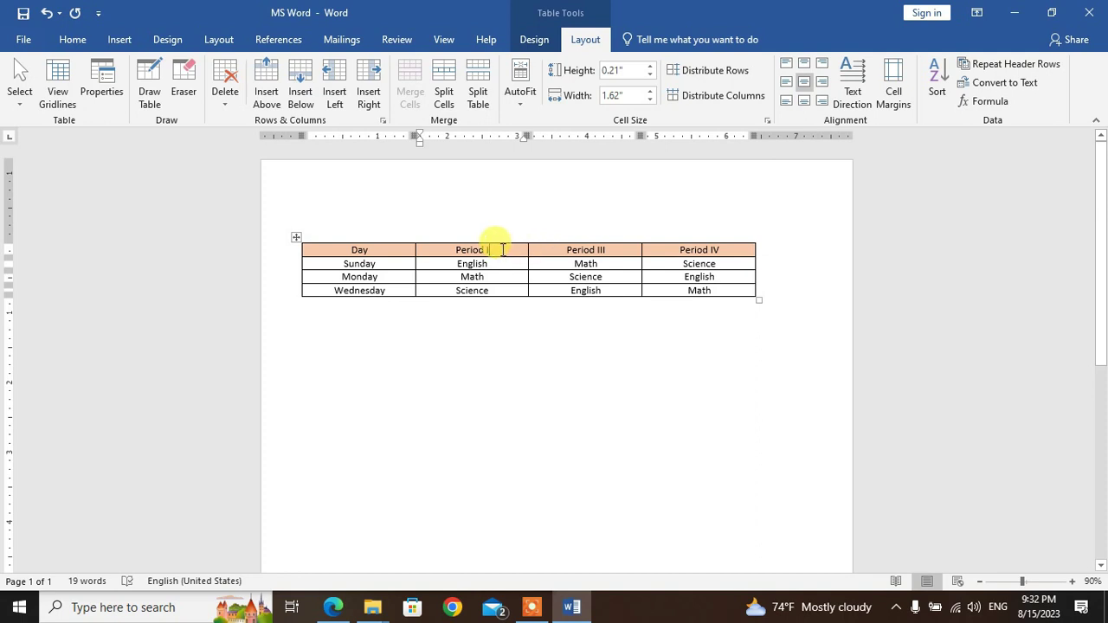
left_click(368, 84)
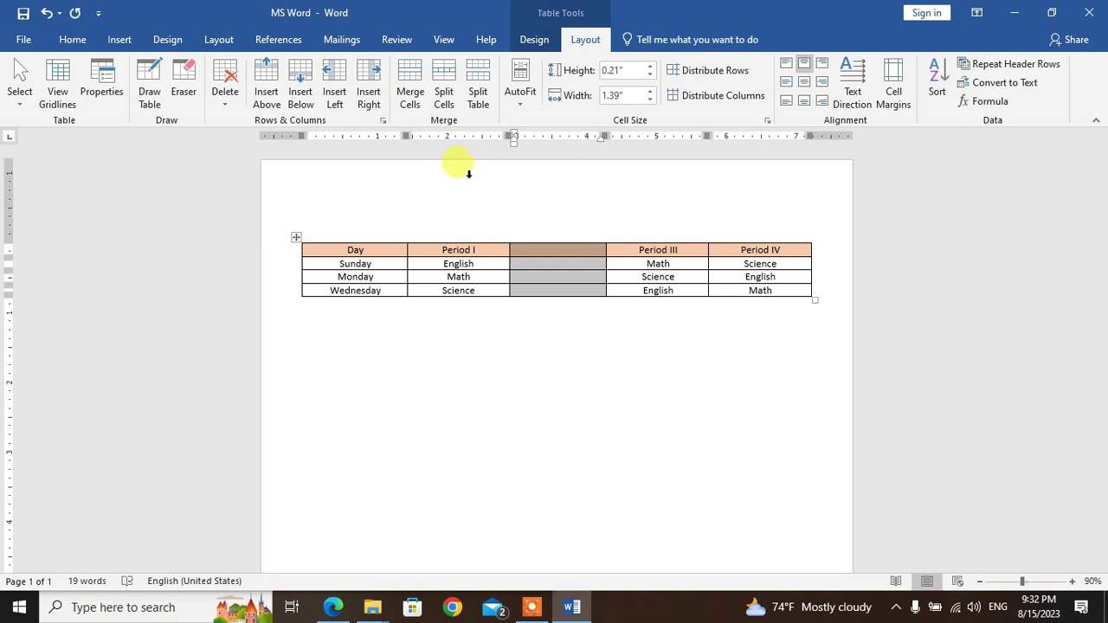
left_click(501, 251)
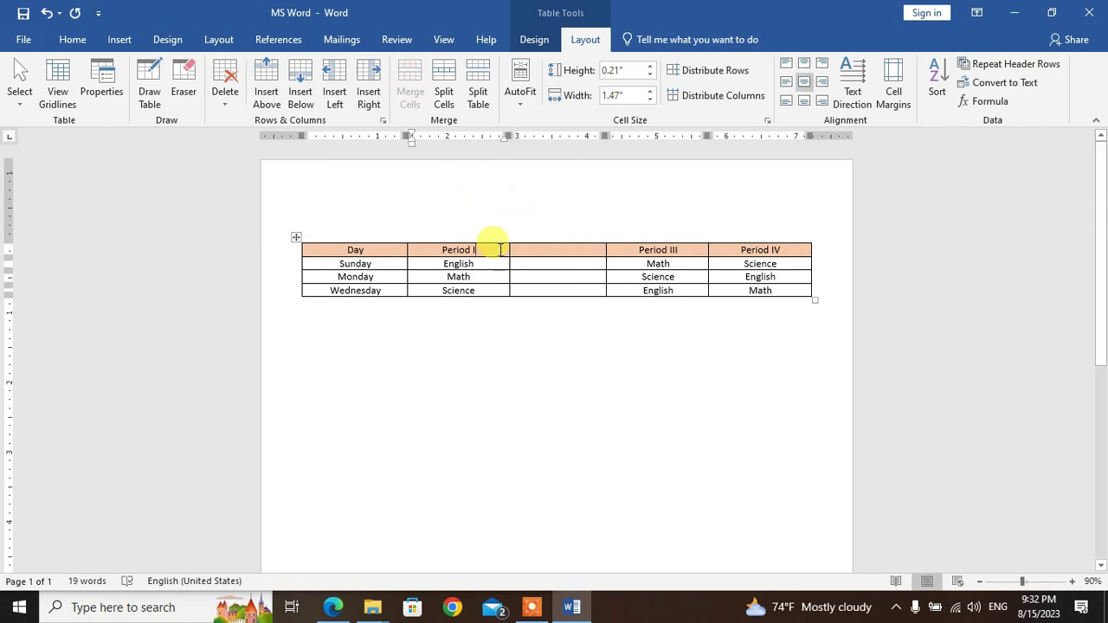
key("ctrl+shift+Left")
key("ctrl+shift+Left")
key("ctrl+c")
left_click(525, 250)
key("ctrl+v")
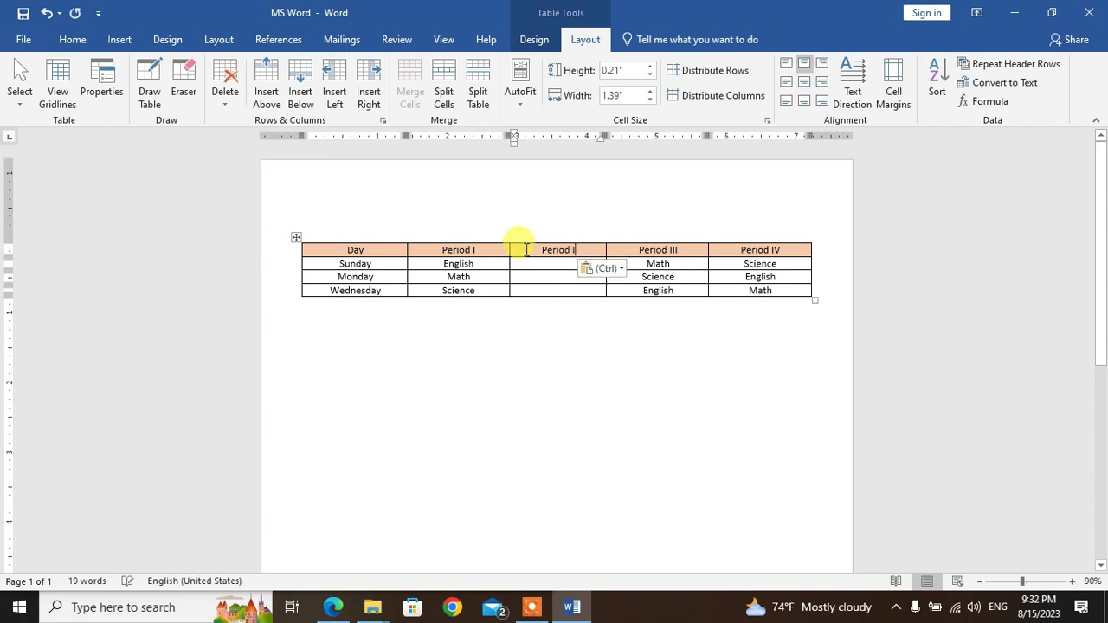
type("I")
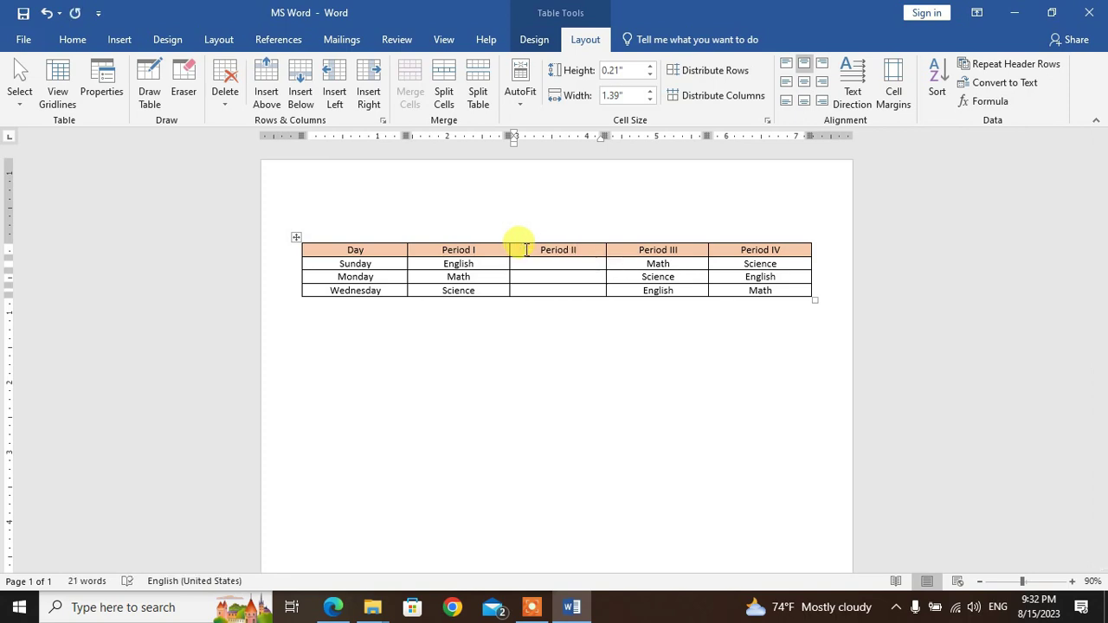
key("super+Right")
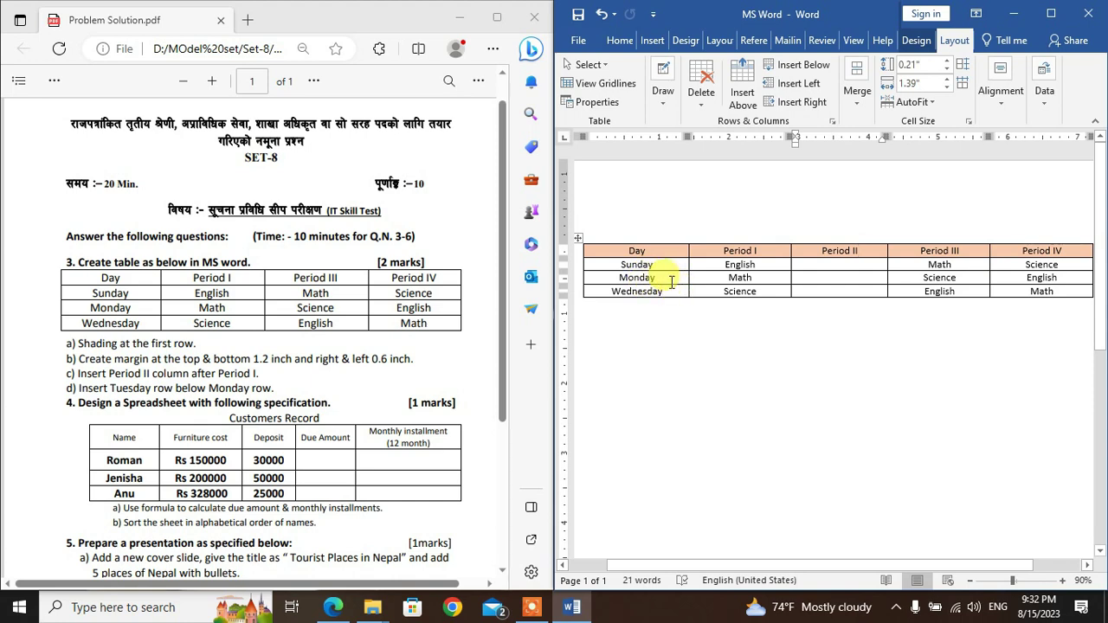
- Maximize the Word timetable window so it covers the exercise PDF
left_click(671, 283)
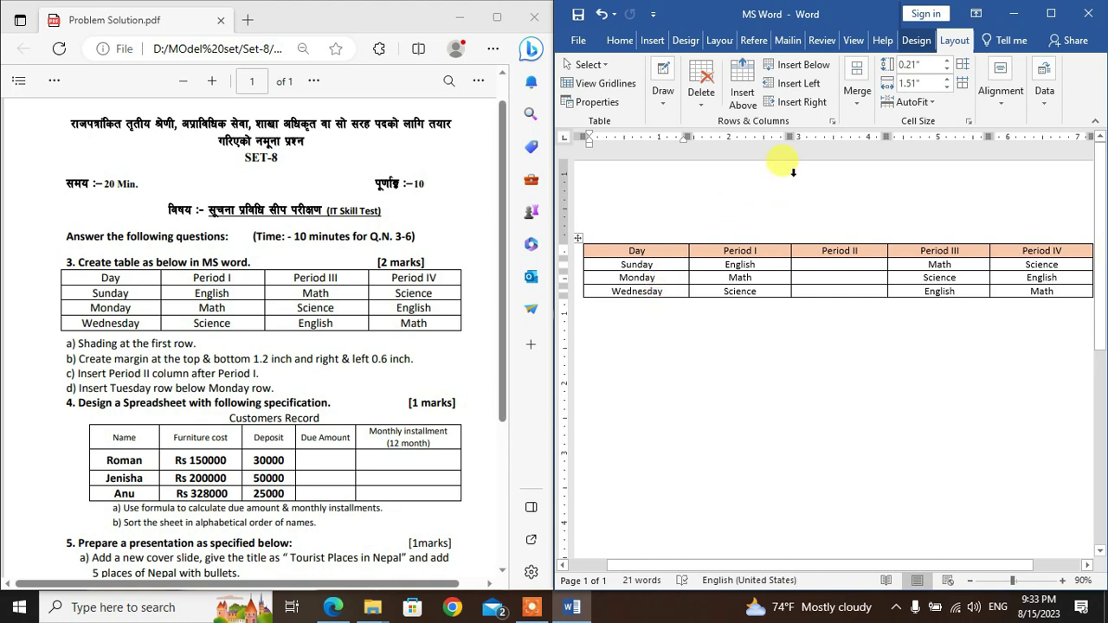
left_click(1052, 16)
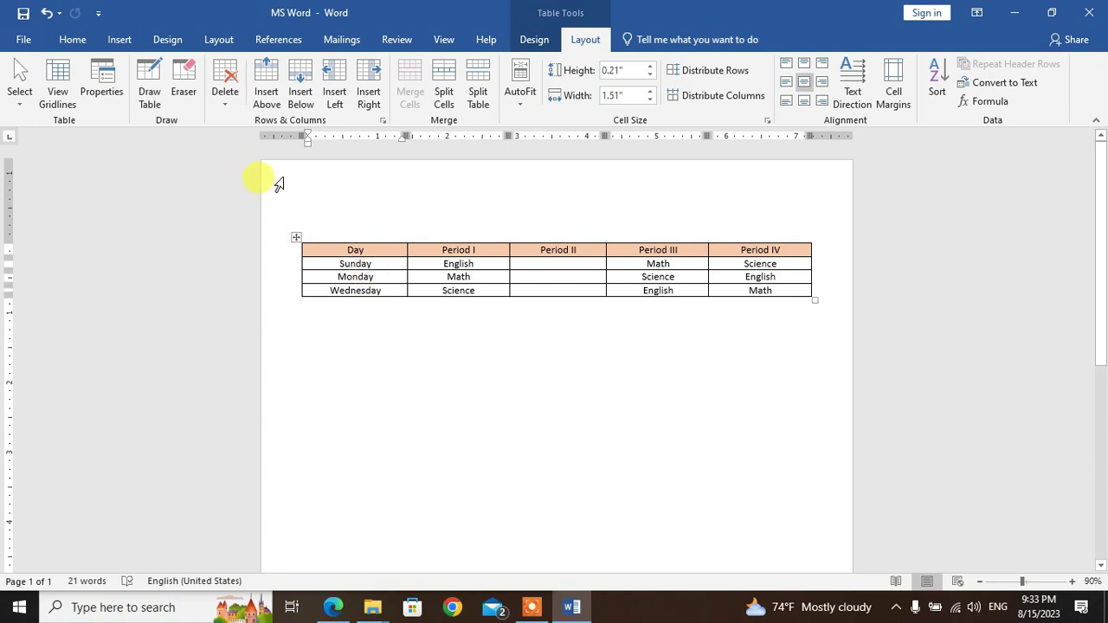
- Add a Tuesday row below Monday, save the timetable, and close Word
left_click(299, 81)
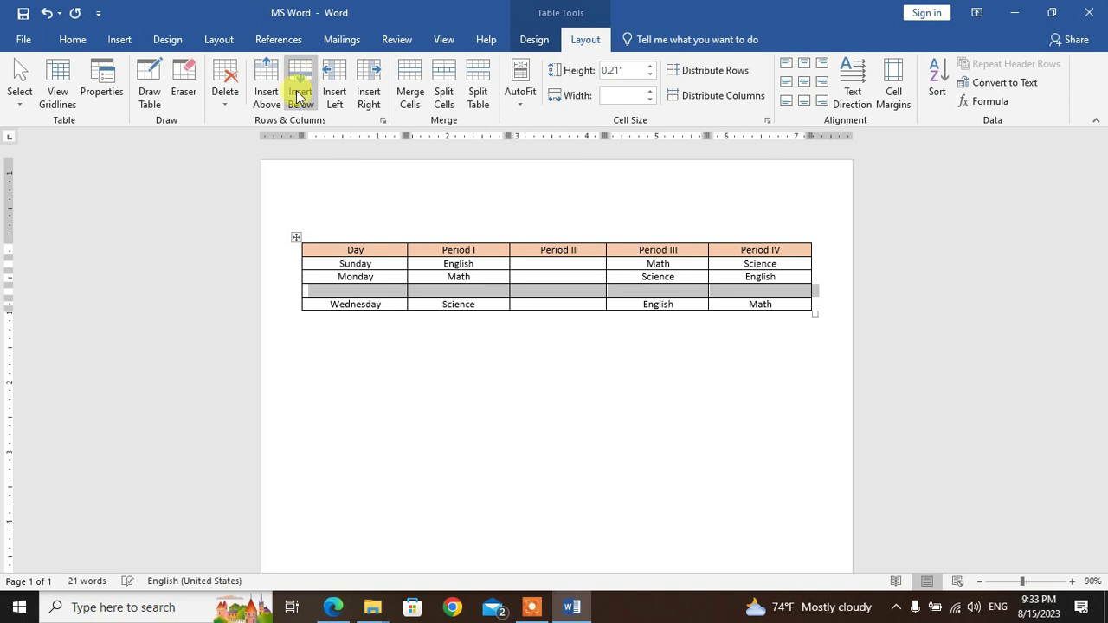
left_click(356, 290)
type("Tuesday")
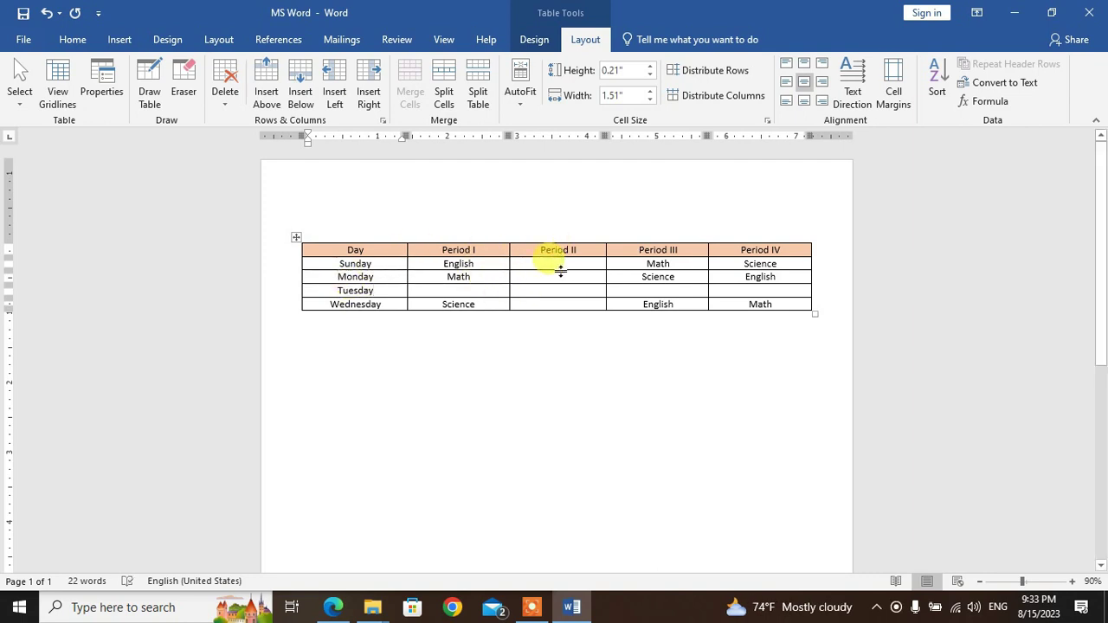
left_click(24, 14)
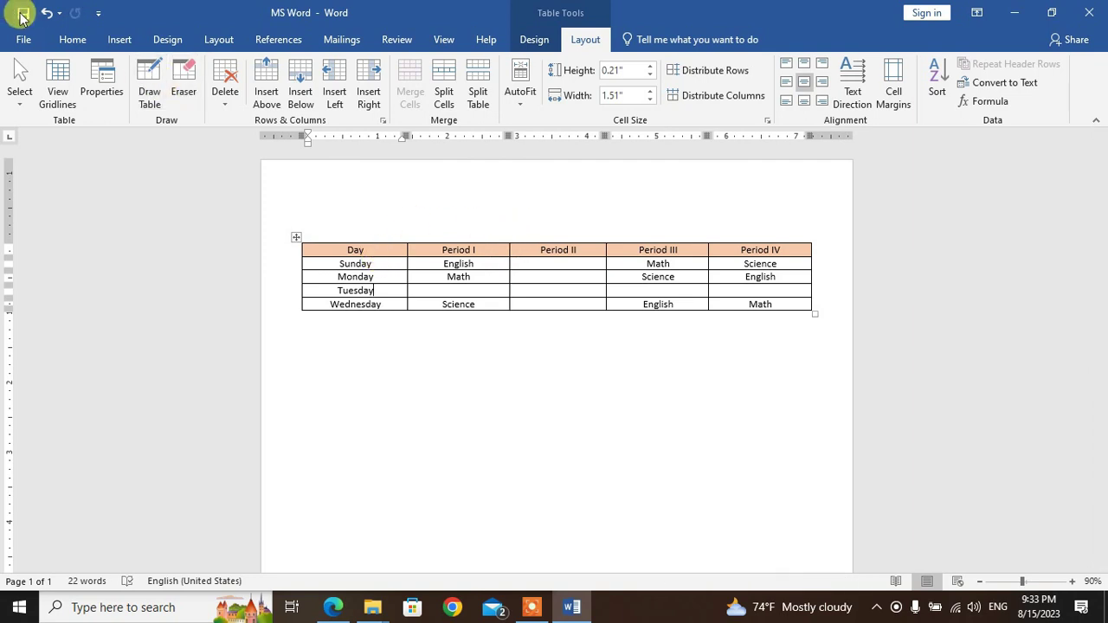
left_click(1096, 17)
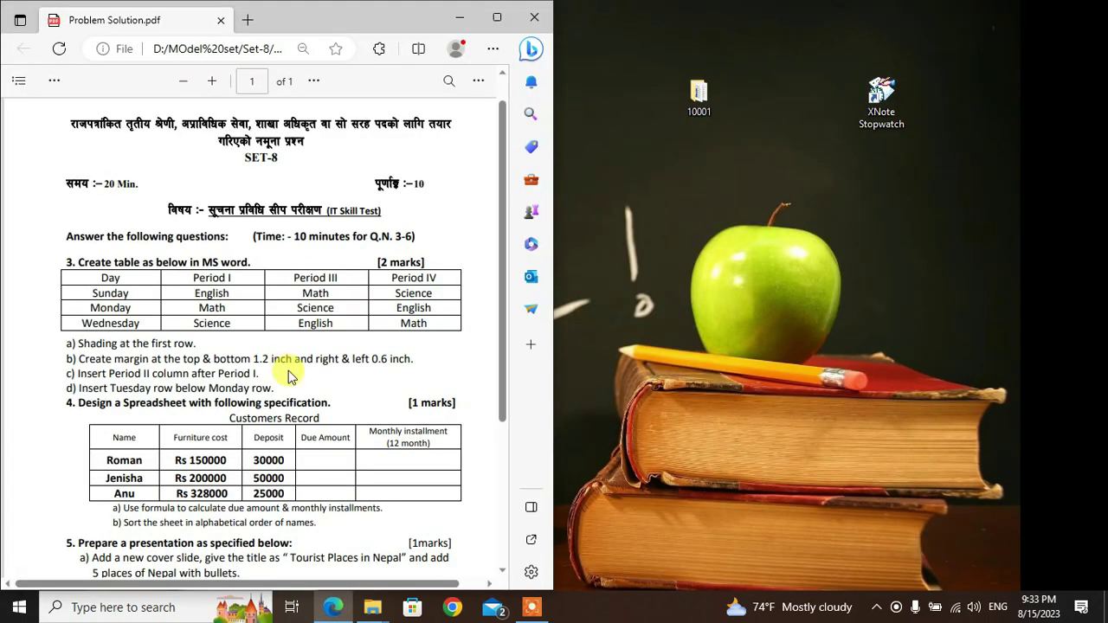
- Scroll the exercise PDF in Edge down to question 6
left_click_drag(500, 169, 508, 274)
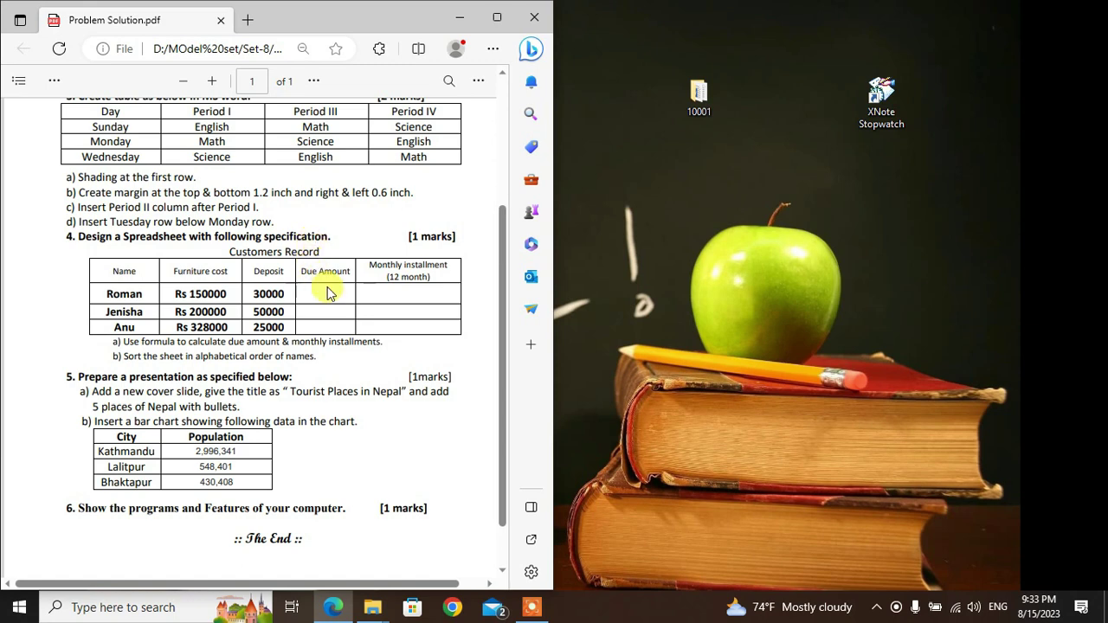
left_click(376, 613)
- Enter row 2 headings Name, Furniture cost, Deposit, Due Amount, Monthly Installment (12 month)
left_click(407, 541)
key("Down")
type("Name\tFurniture cost\tDepo")
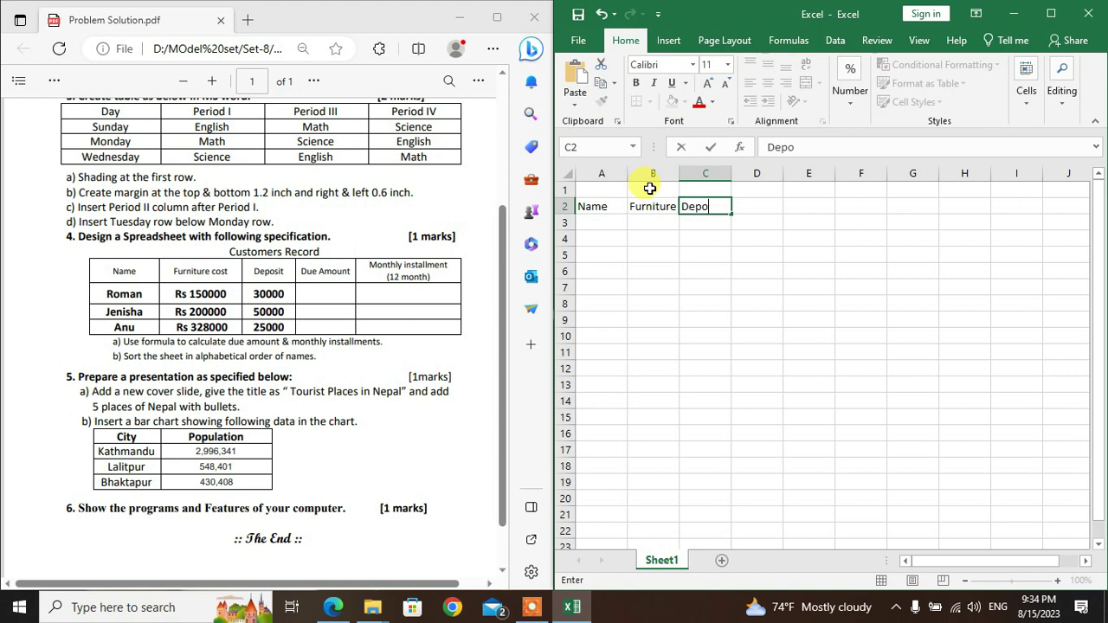
type("sit\tDue Amount\tMonthly Installment (12 month)")
key("Return")
double_click(835, 173)
- List the three customer names in A3:A5 and maximize the Excel window
type("Roman")
key("Return")
type("Jenisha")
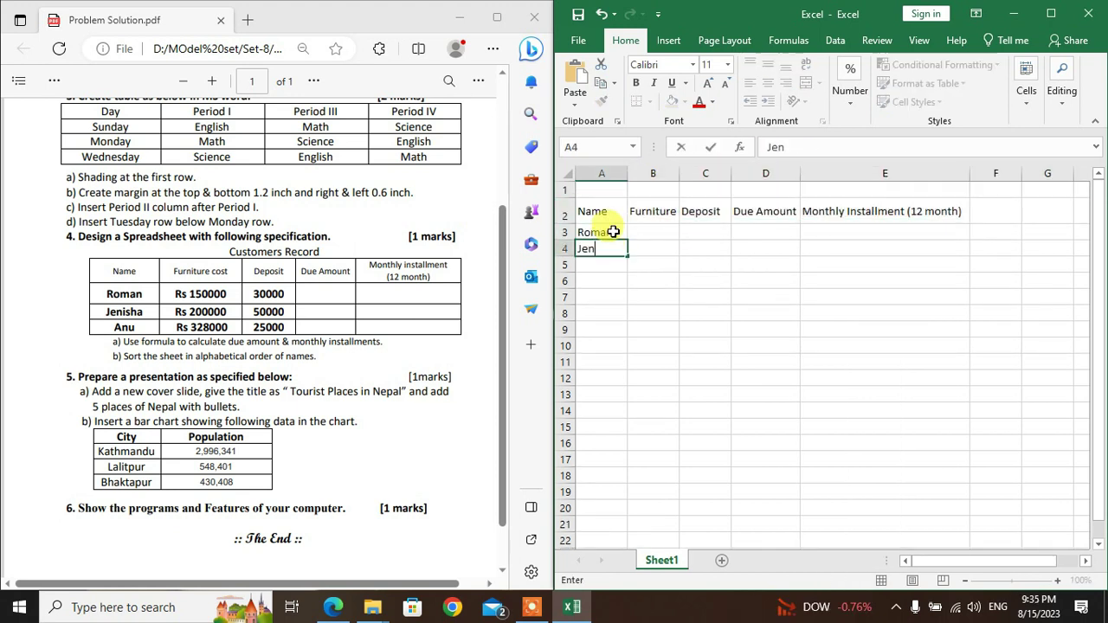
key("Return")
type("Anu")
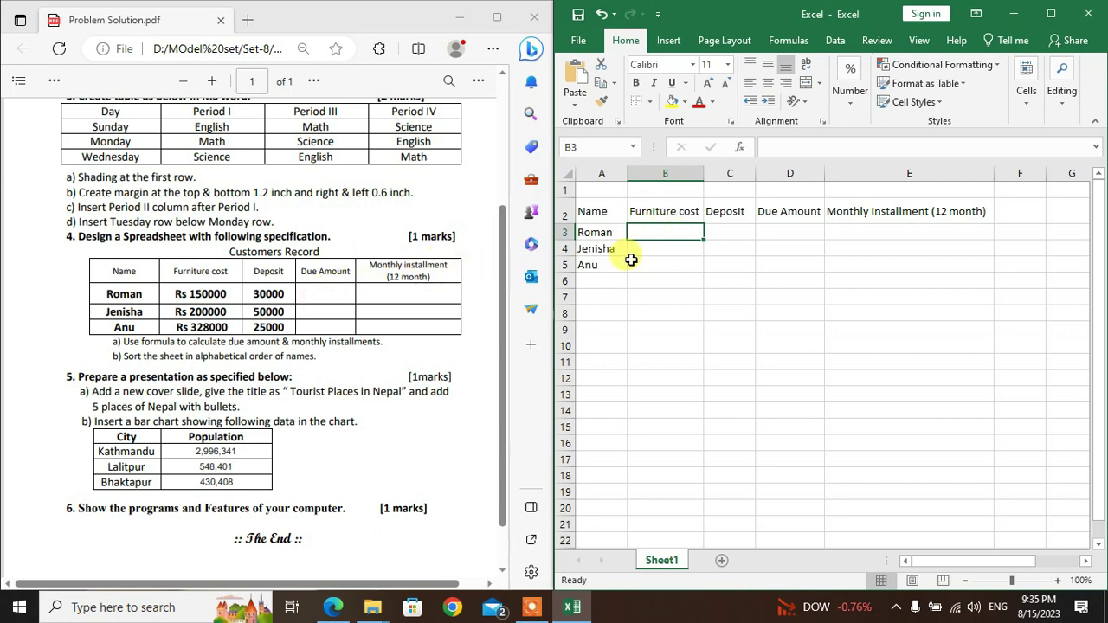
left_click_drag(668, 231, 666, 262)
left_click(1051, 14)
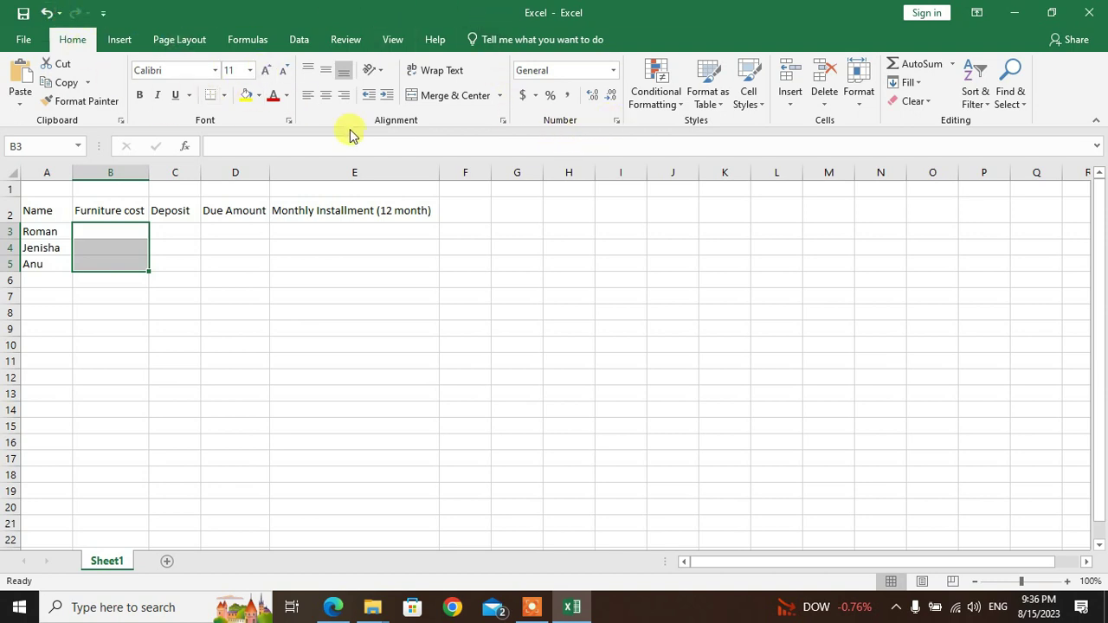
- Give cells B3:B5 the custom number format "Rs" ###0, based on #,##0
left_click(617, 122)
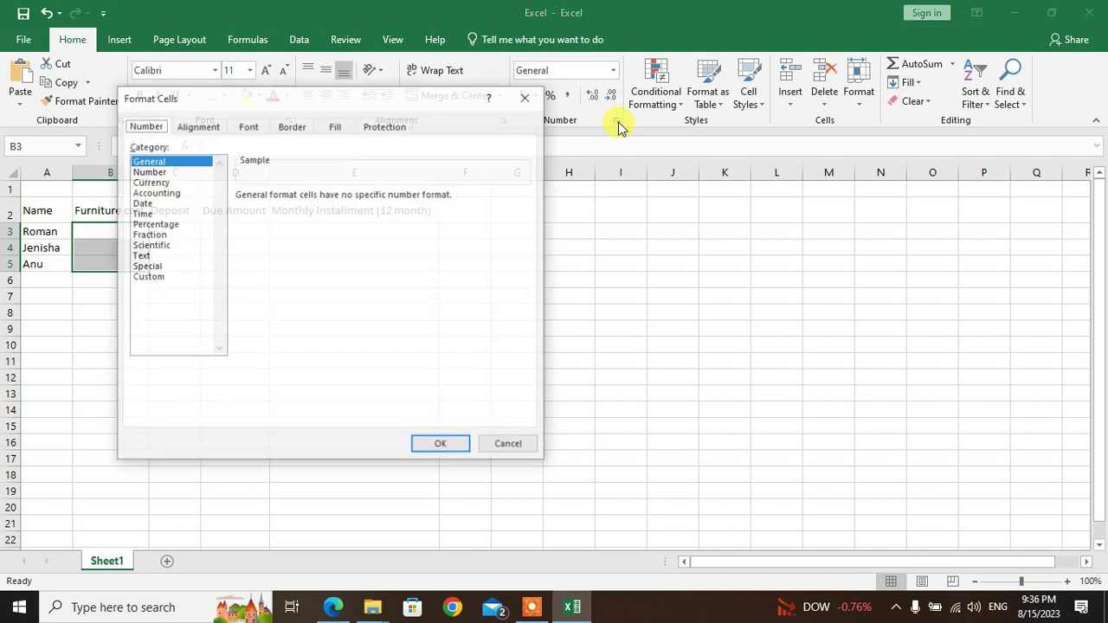
left_click(147, 279)
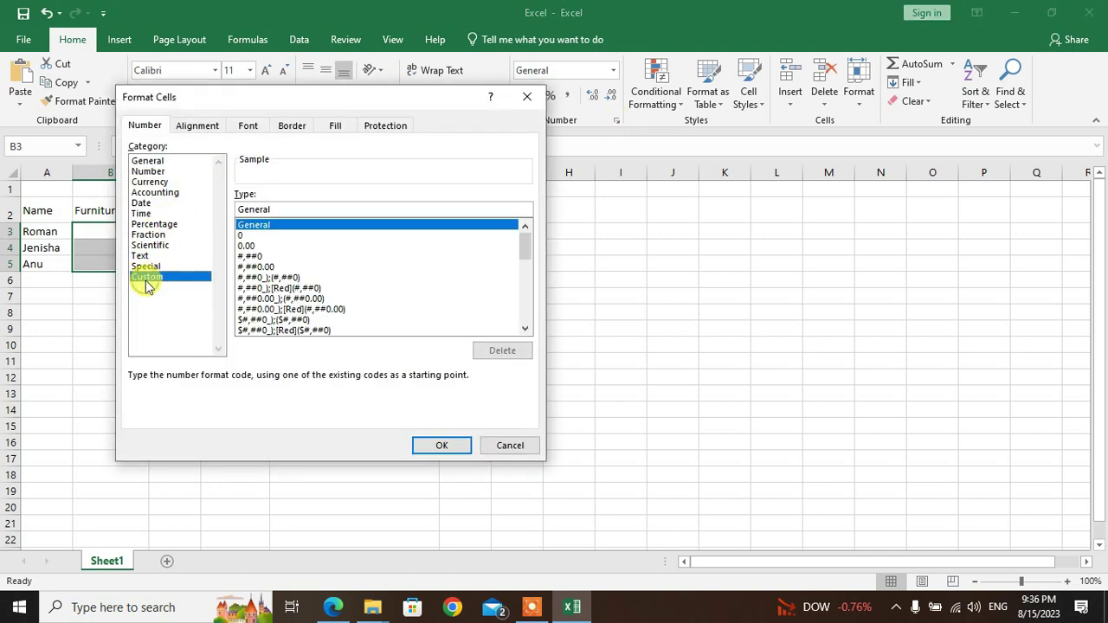
left_click(250, 257)
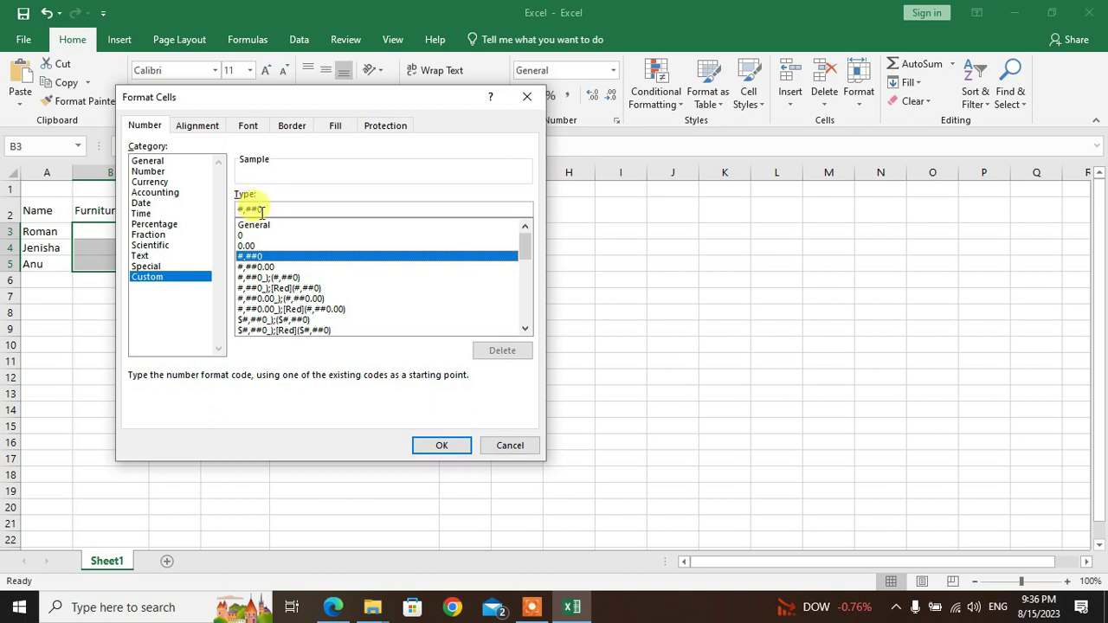
left_click(242, 211)
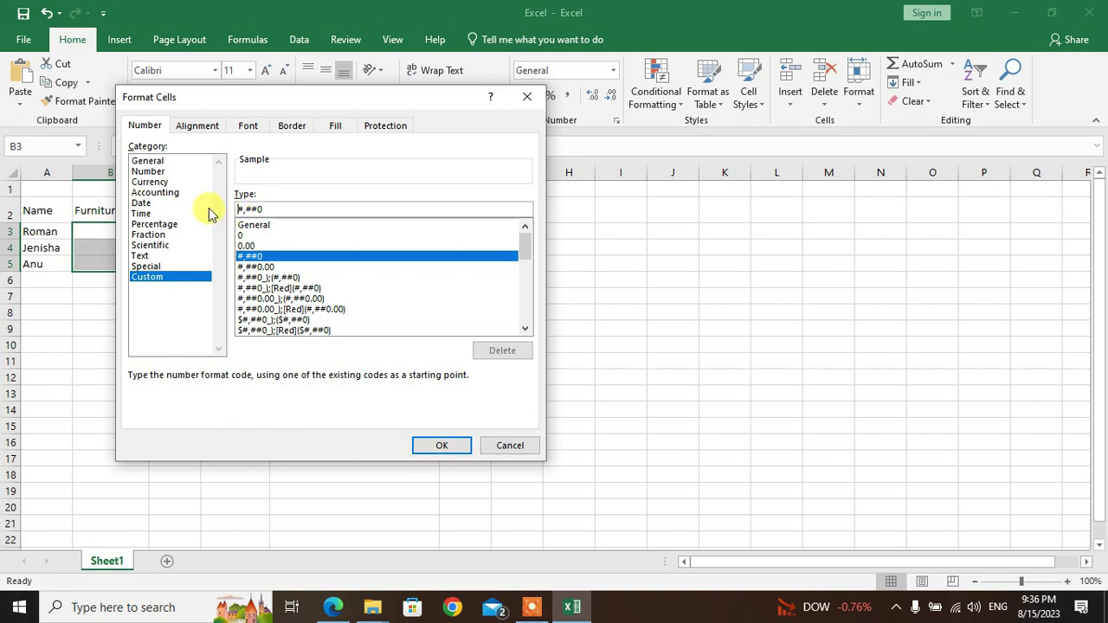
type("\"")
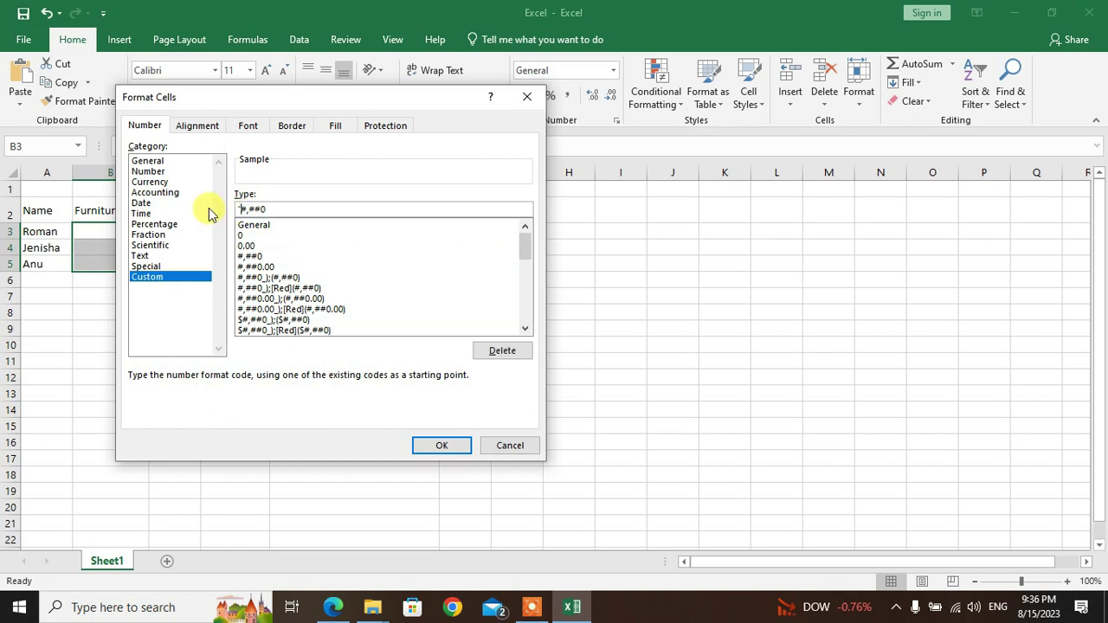
type("Rs\"")
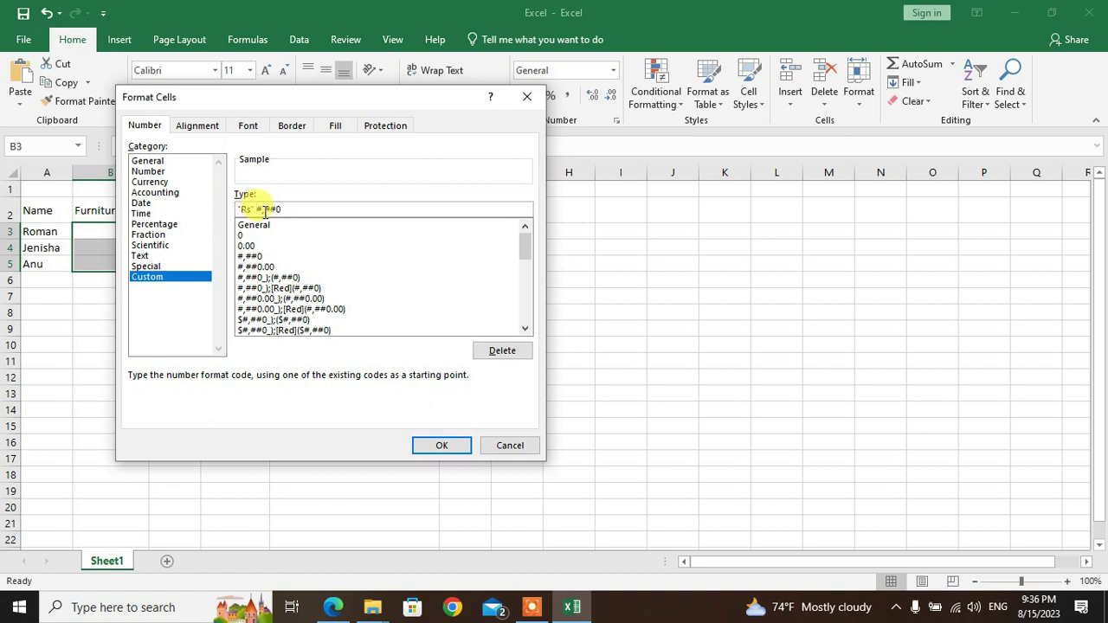
key("BackSpace")
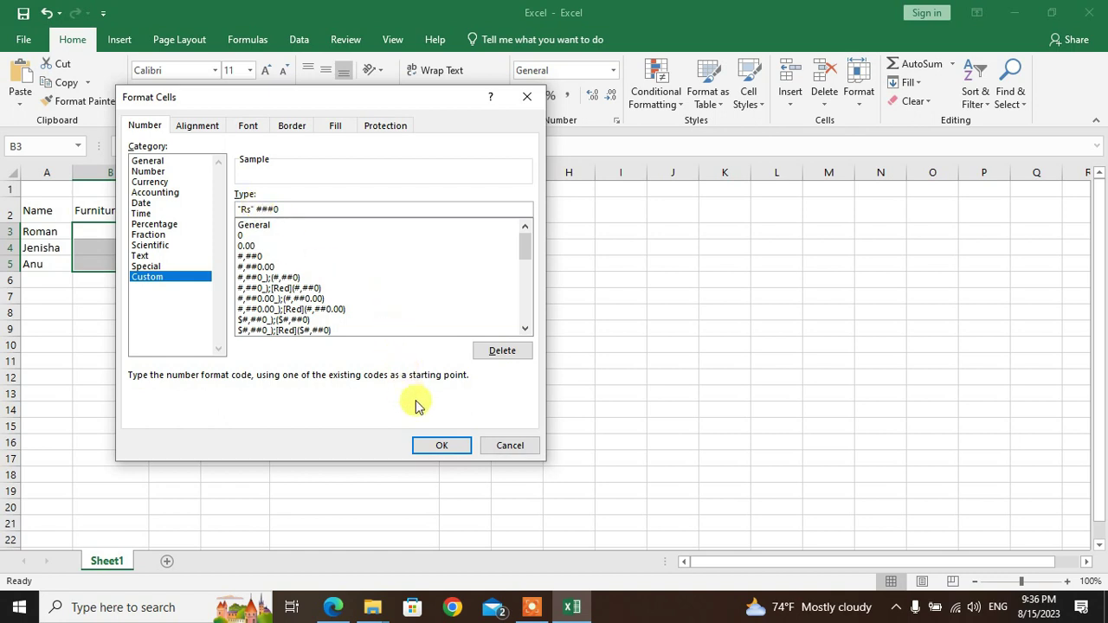
left_click(431, 443)
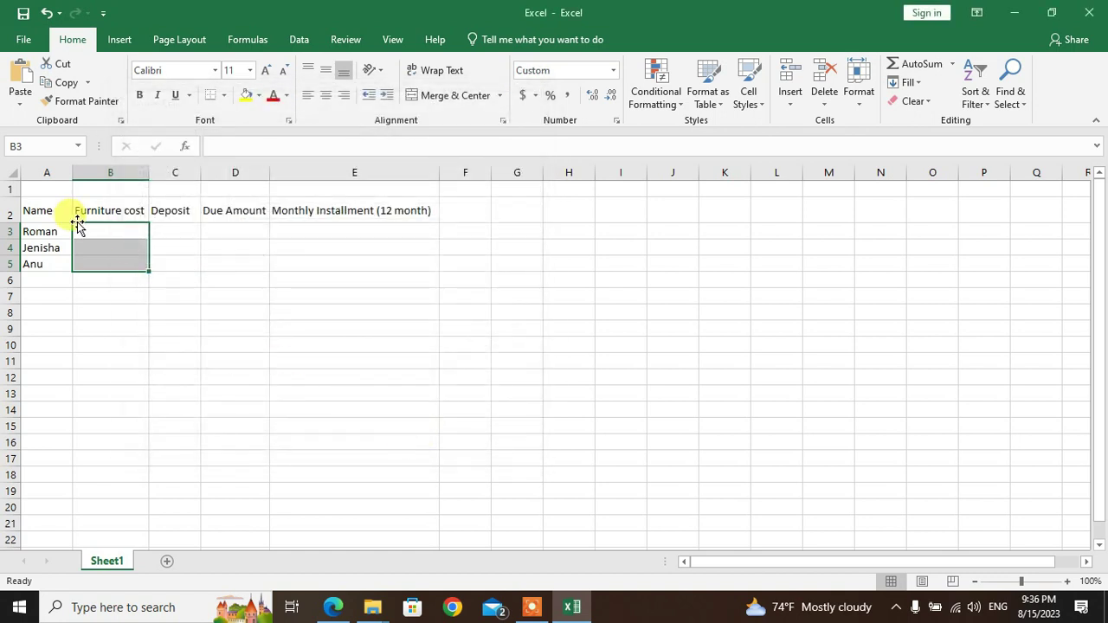
key("super+Down")
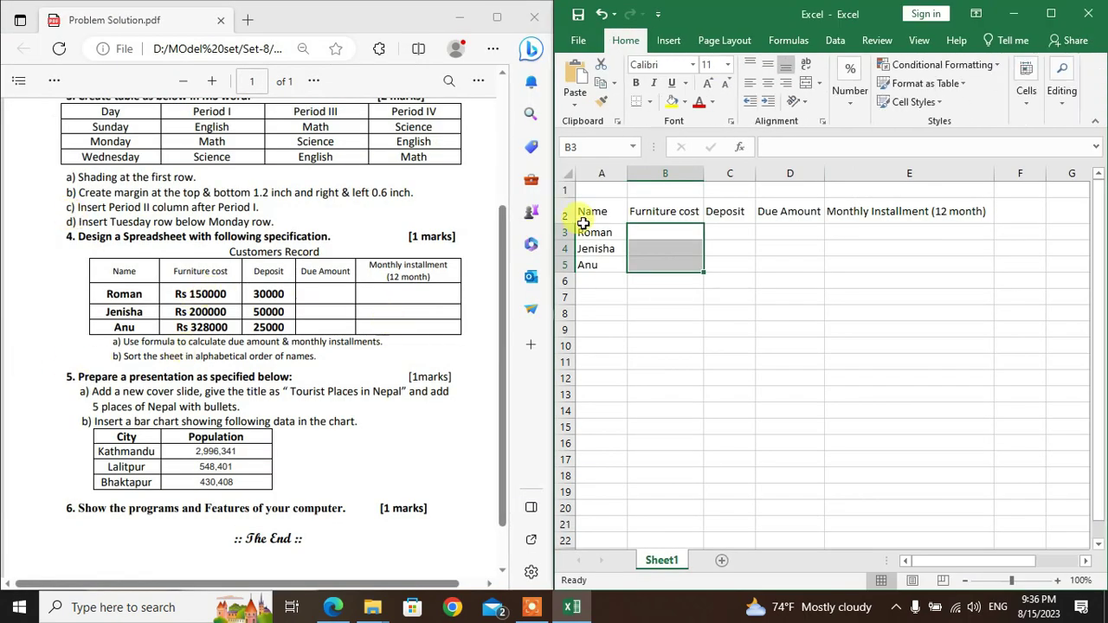
- Enter furniture costs 150000, 200000 and 328000 in B3:B5
key("Return")
left_click(690, 231)
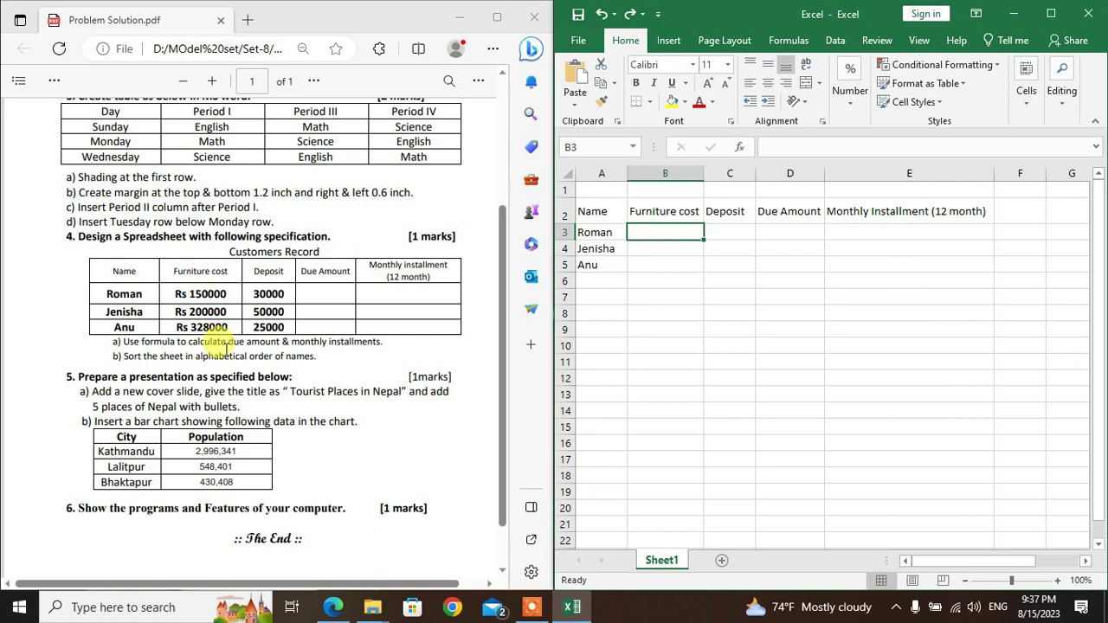
type("150000")
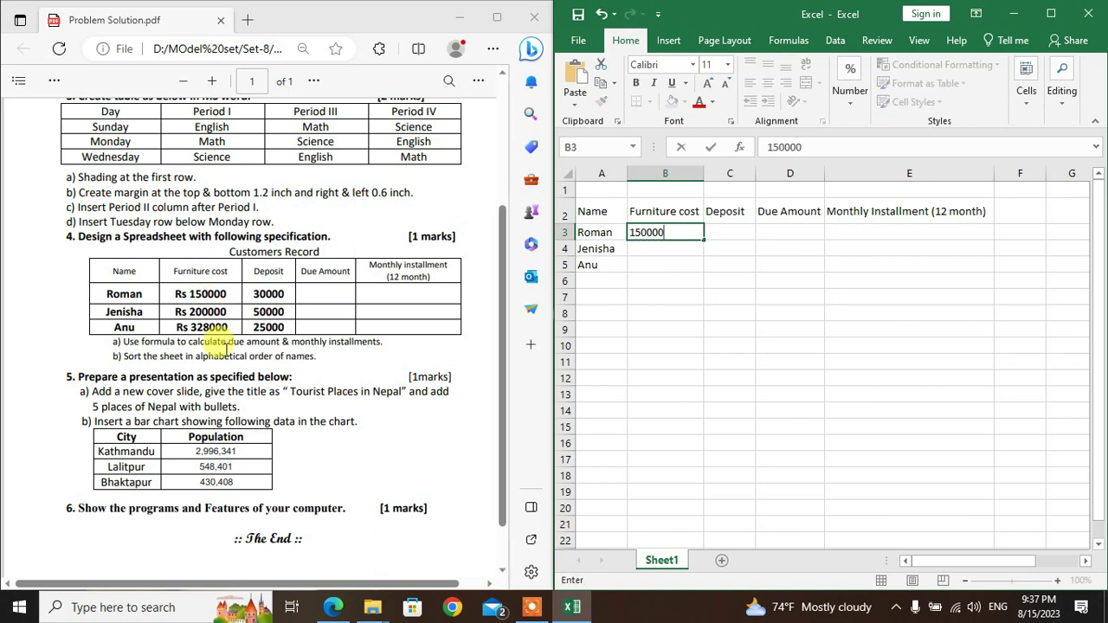
key("Return")
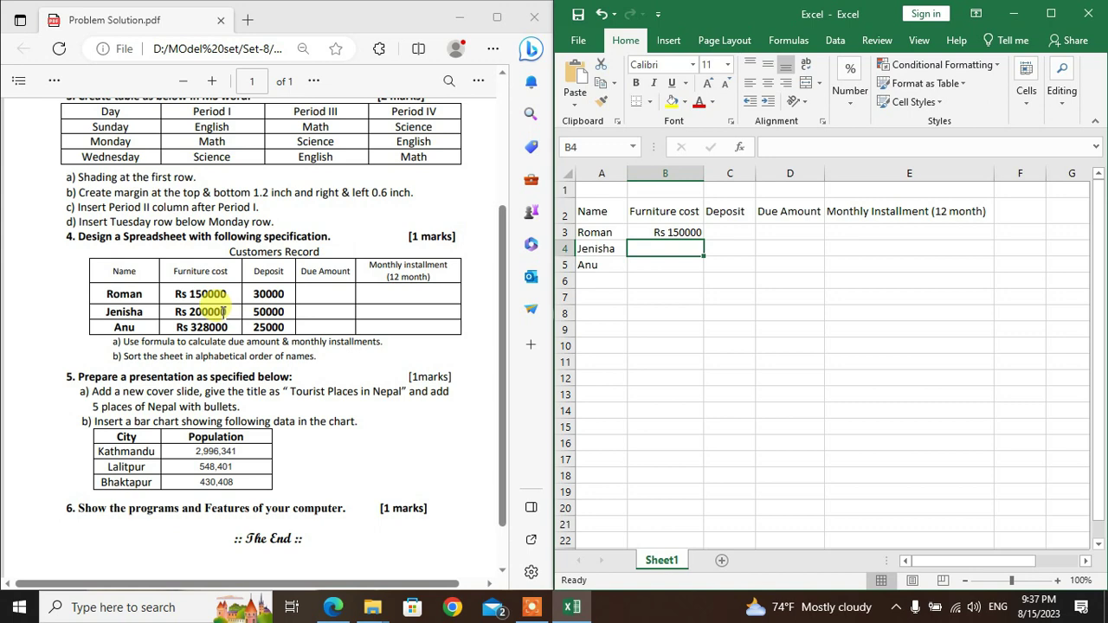
type("200000")
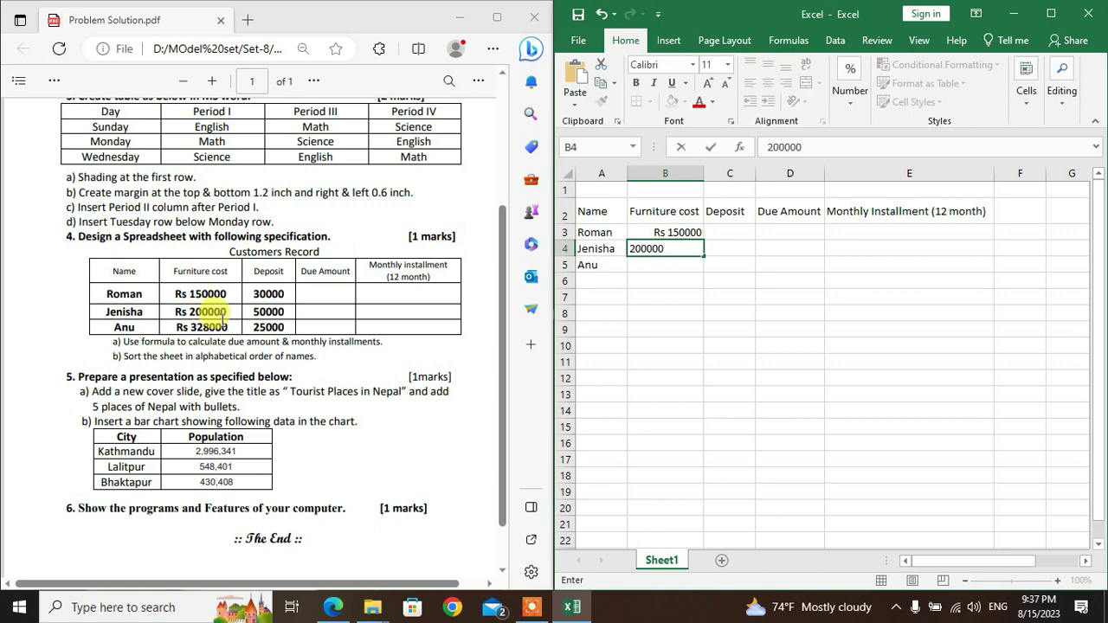
key("Return")
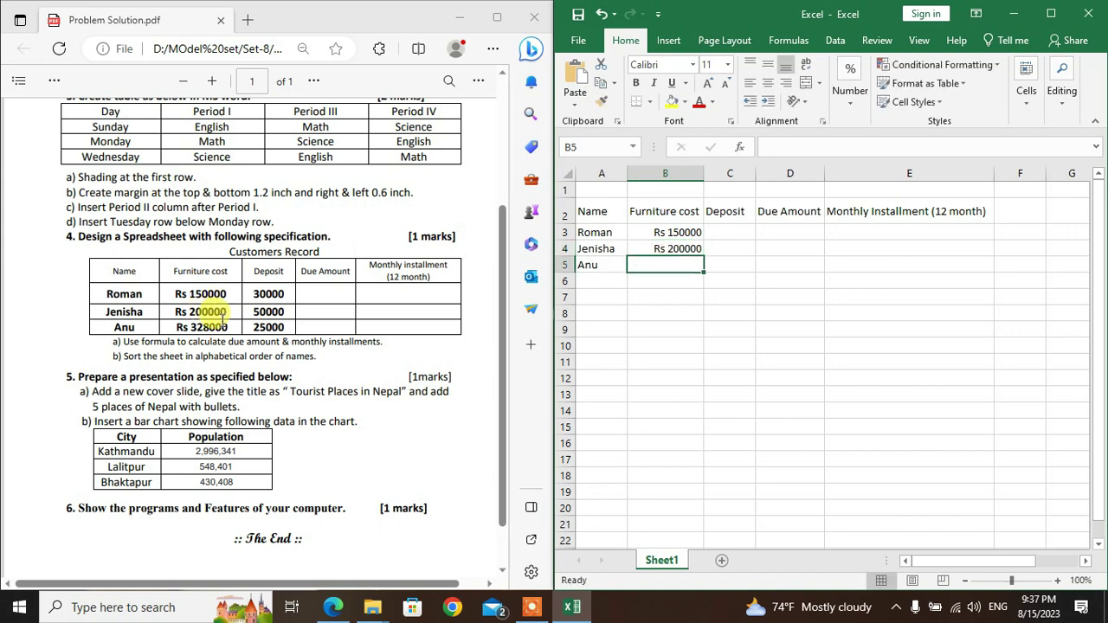
type("328")
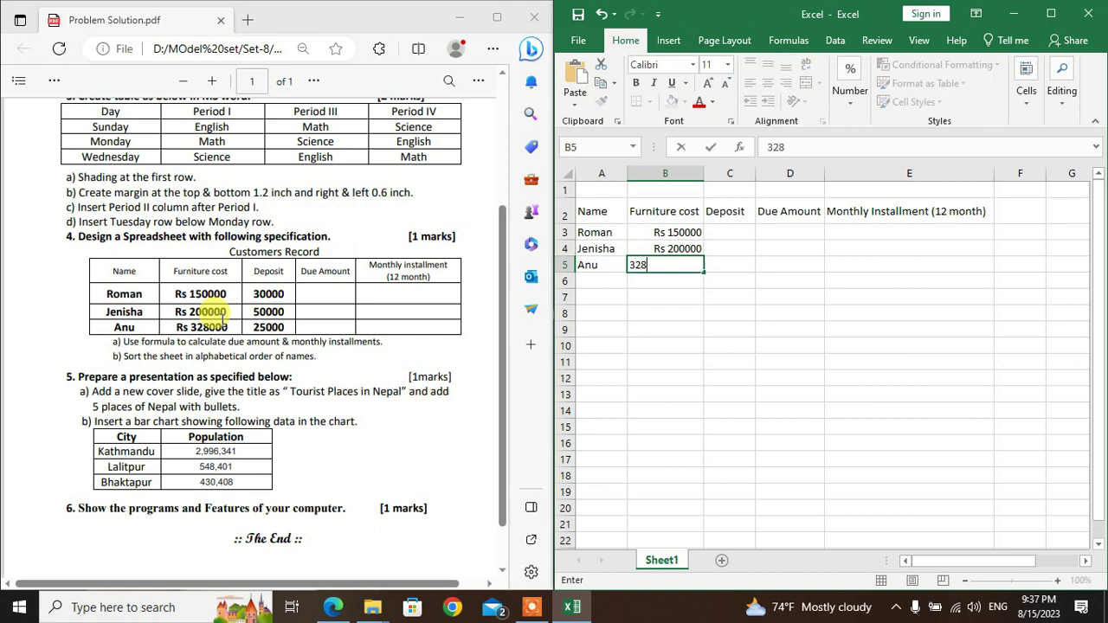
type("000")
key("Return")
key("Up")
key("Up")
key("Up")
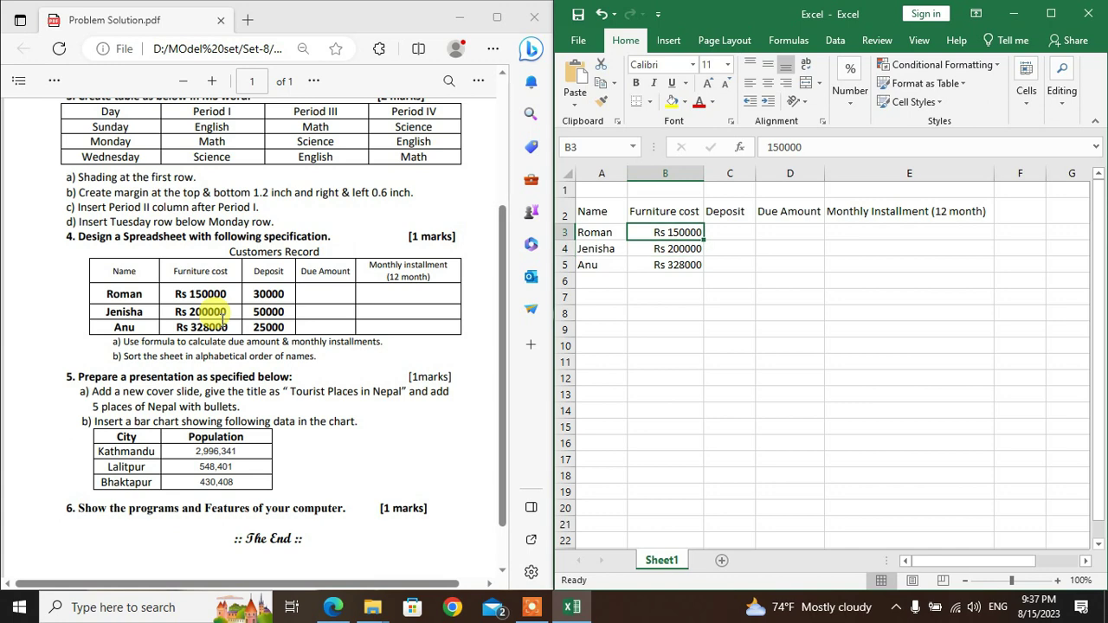
- Enter deposits 30000, 50000 and 25000 in C3:C5
key("Right")
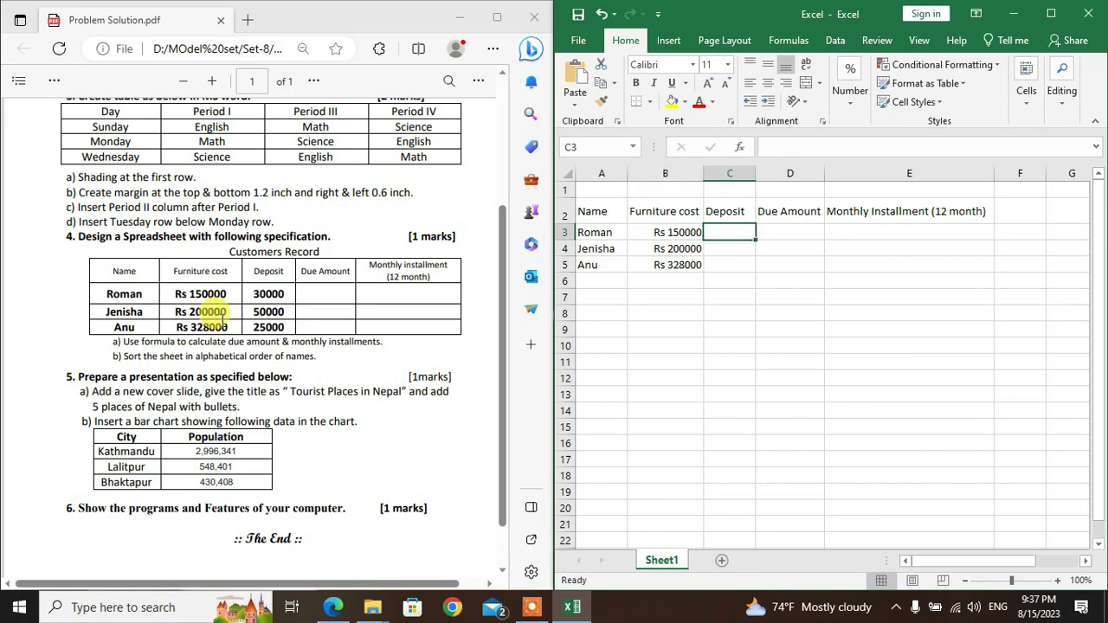
type("30000")
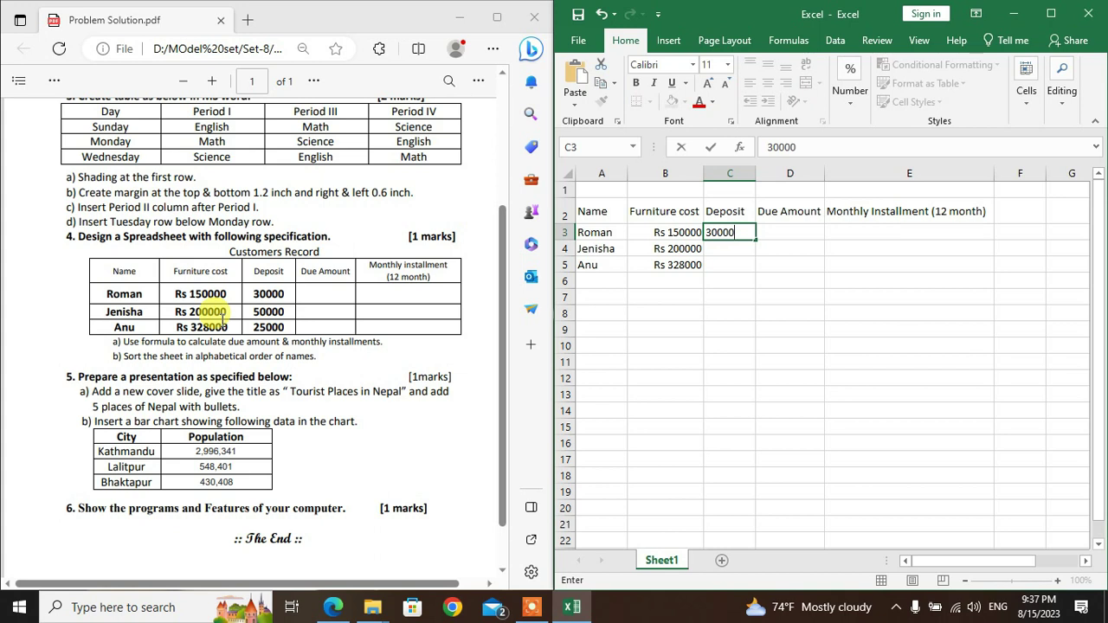
key("Return")
type("50000")
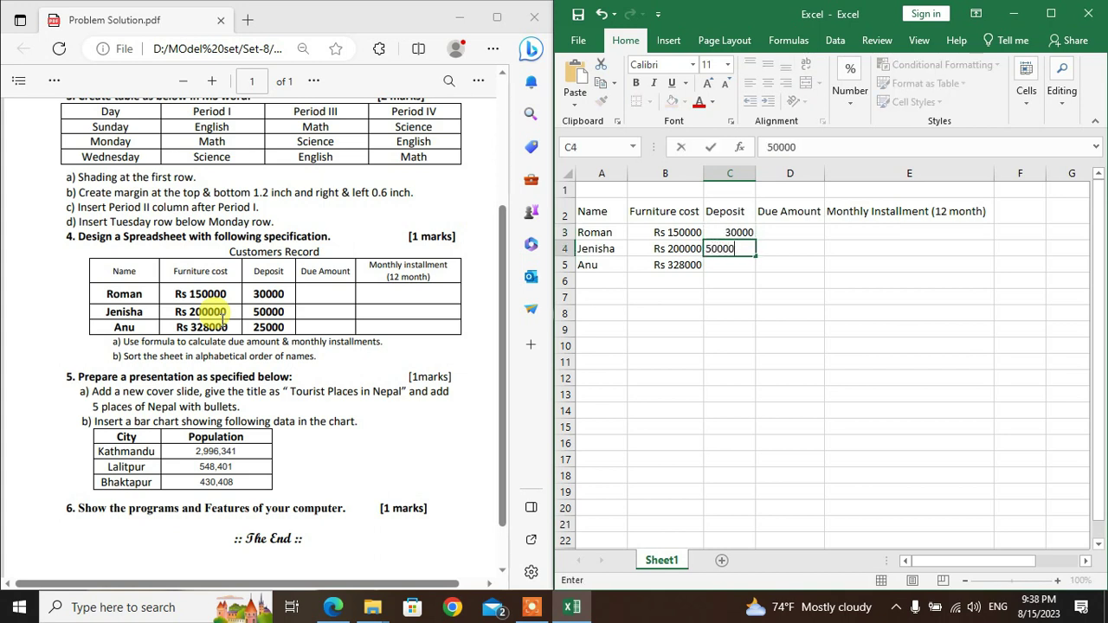
key("Return")
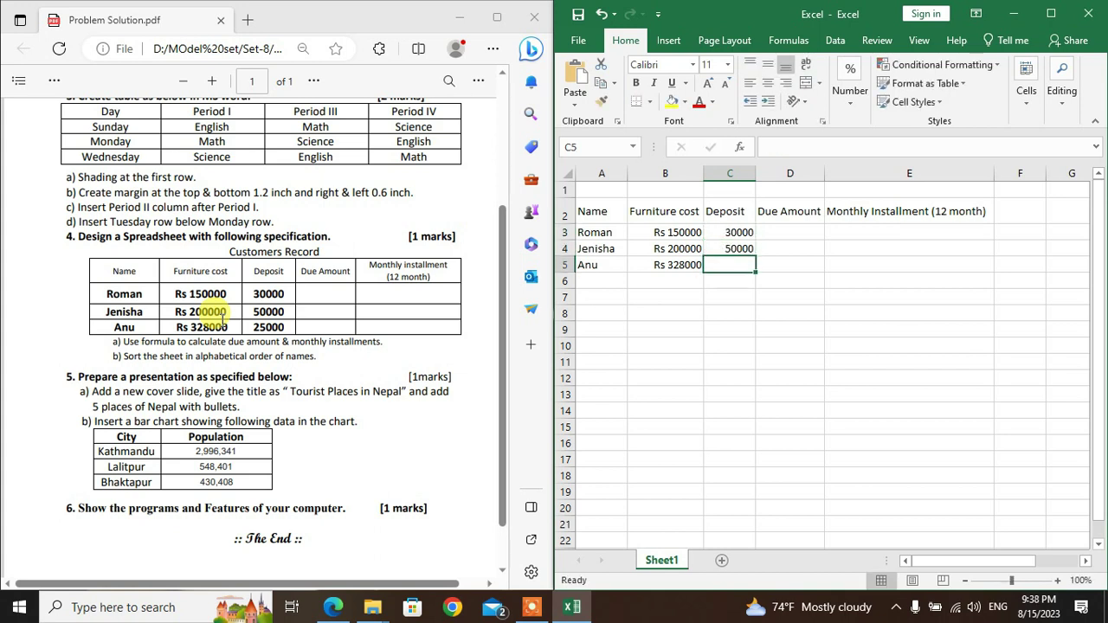
type("250000")
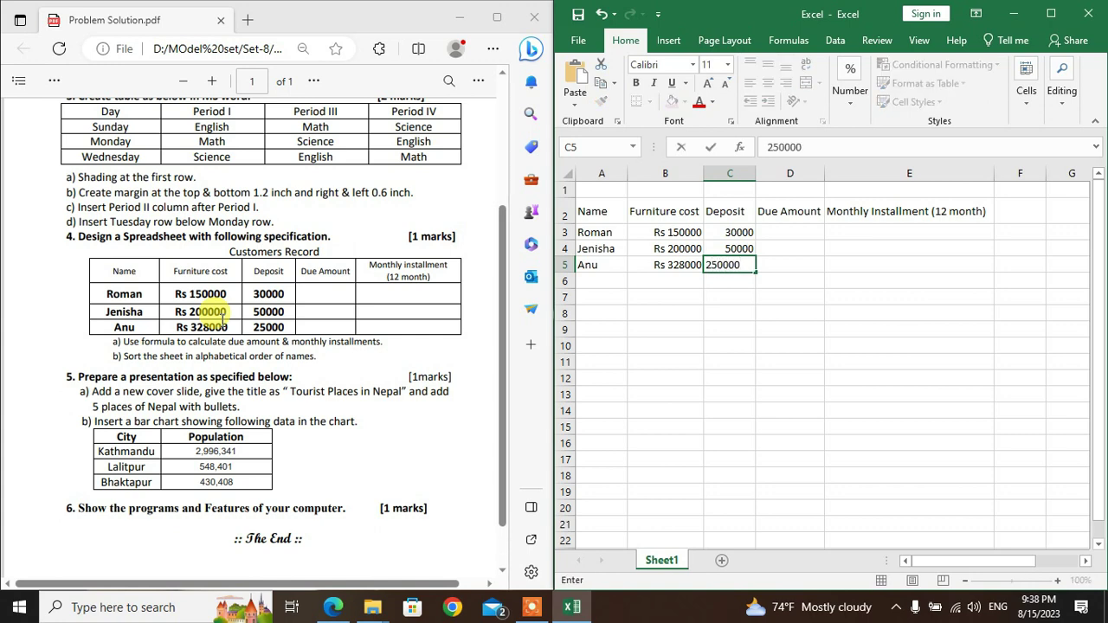
key("BackSpace")
key("Return")
key("Up")
key("Up")
key("Up")
key("Up")
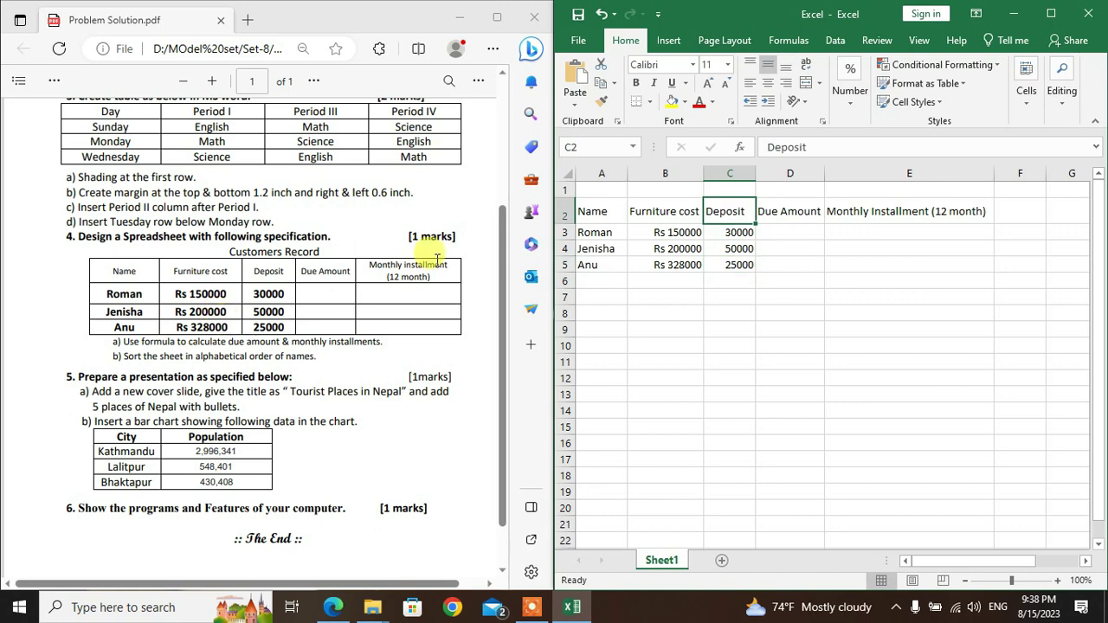
- Centre the furniture costs in B3:B5 vertically and horizontally
left_click_drag(667, 235, 691, 265)
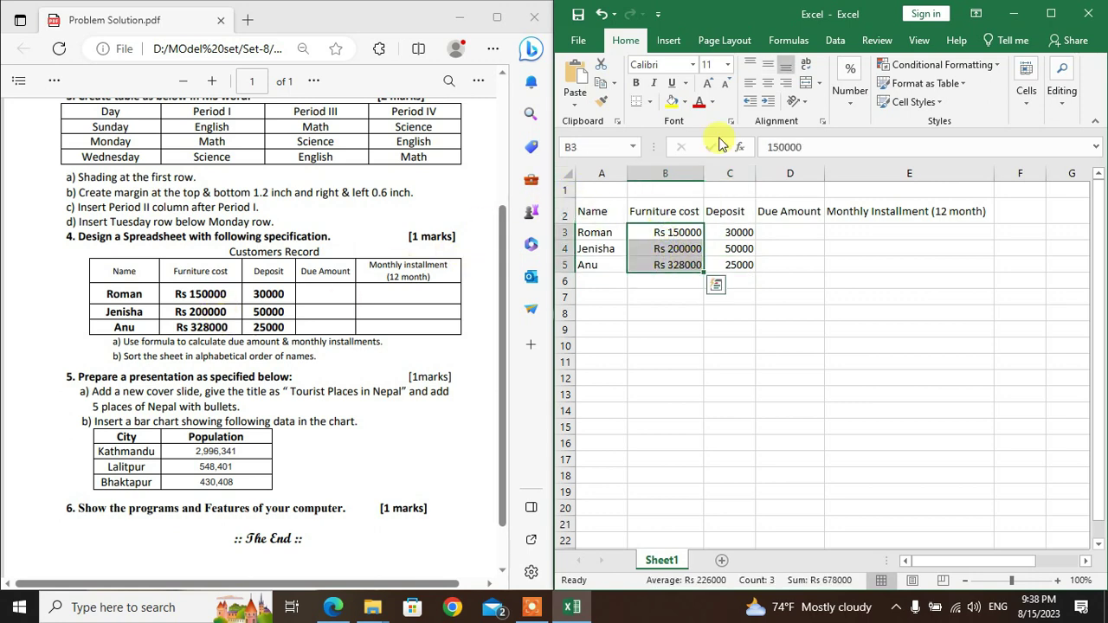
left_click(767, 66)
left_click(768, 90)
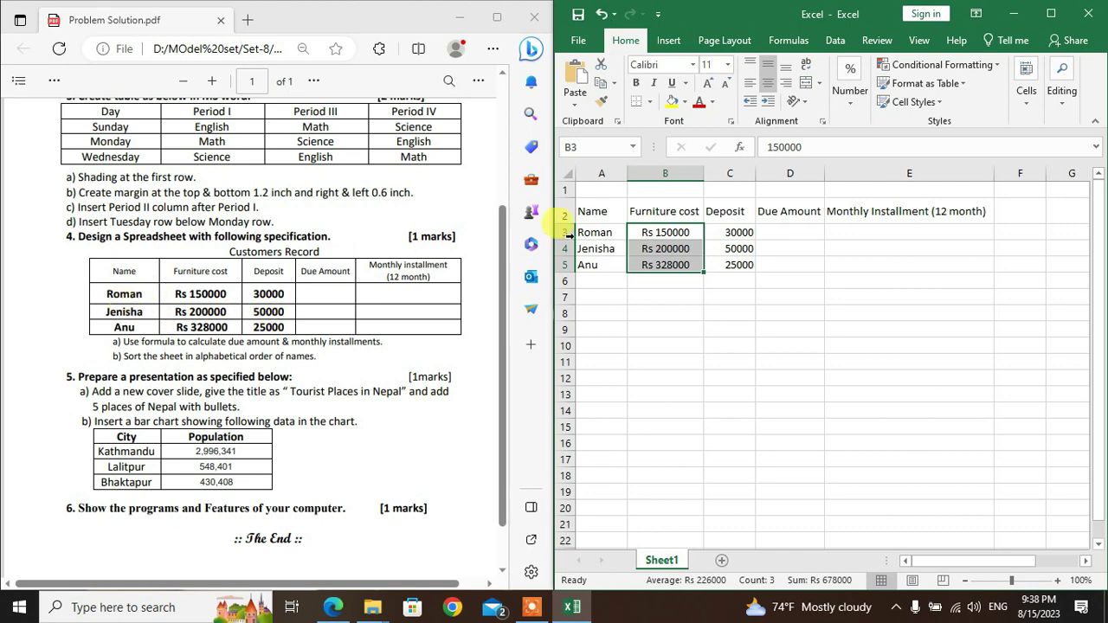
- Make the customer data in A3:C5 bold and centred
left_click_drag(592, 236, 734, 264)
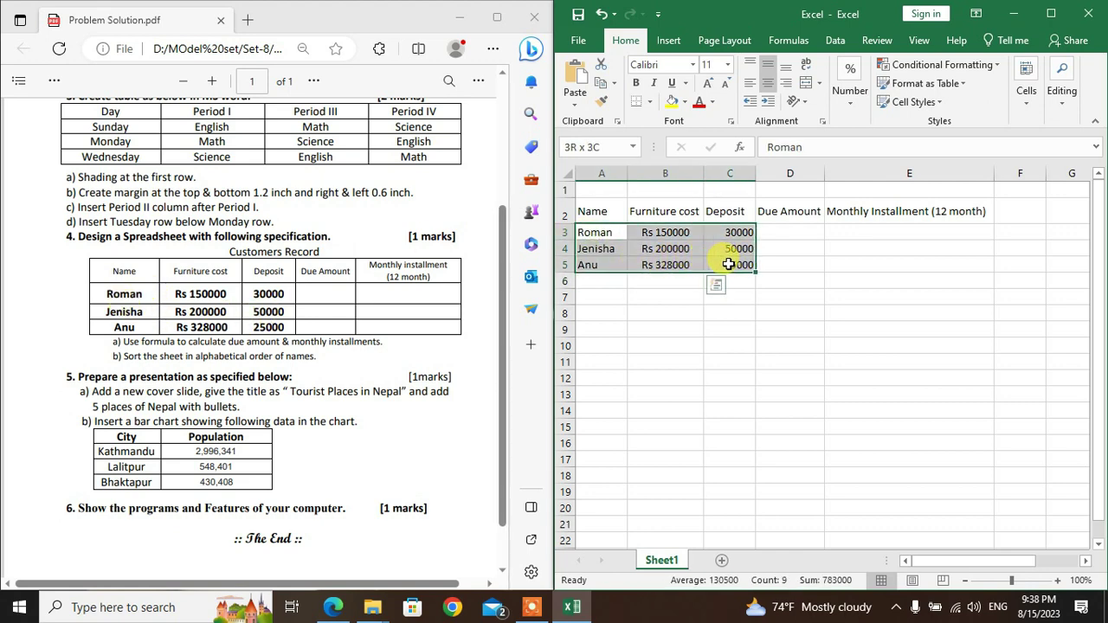
left_click(637, 84)
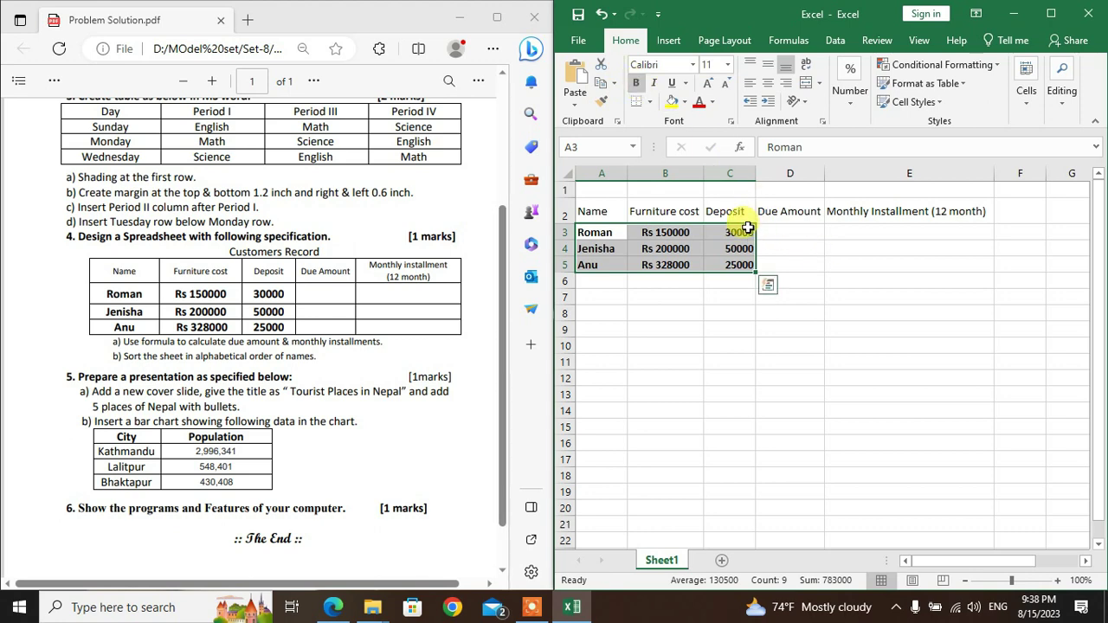
left_click(767, 84)
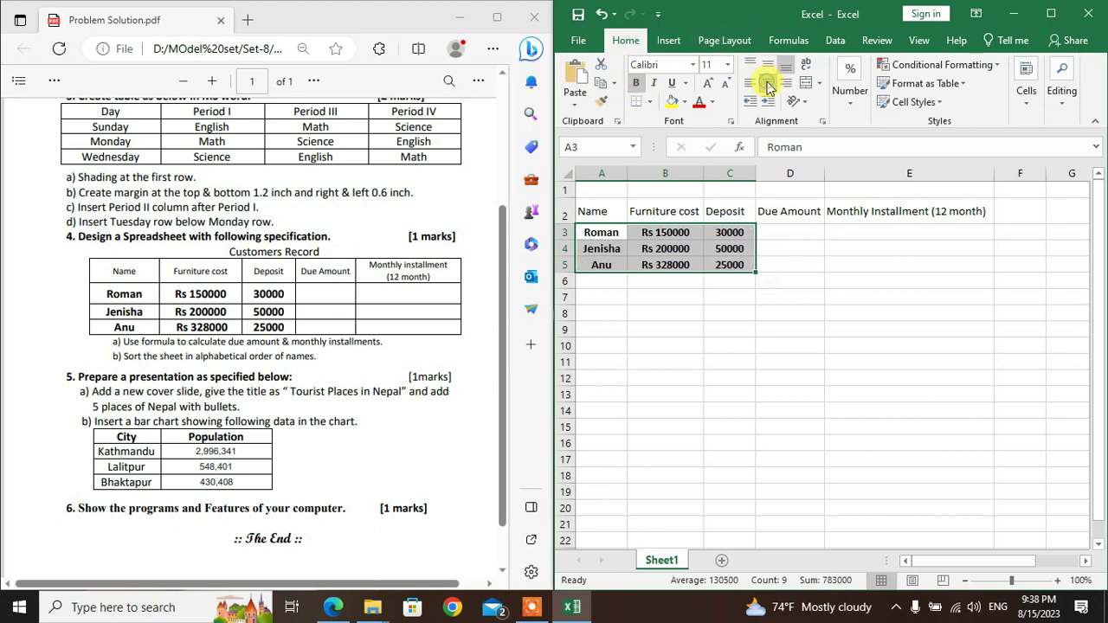
left_click(797, 227)
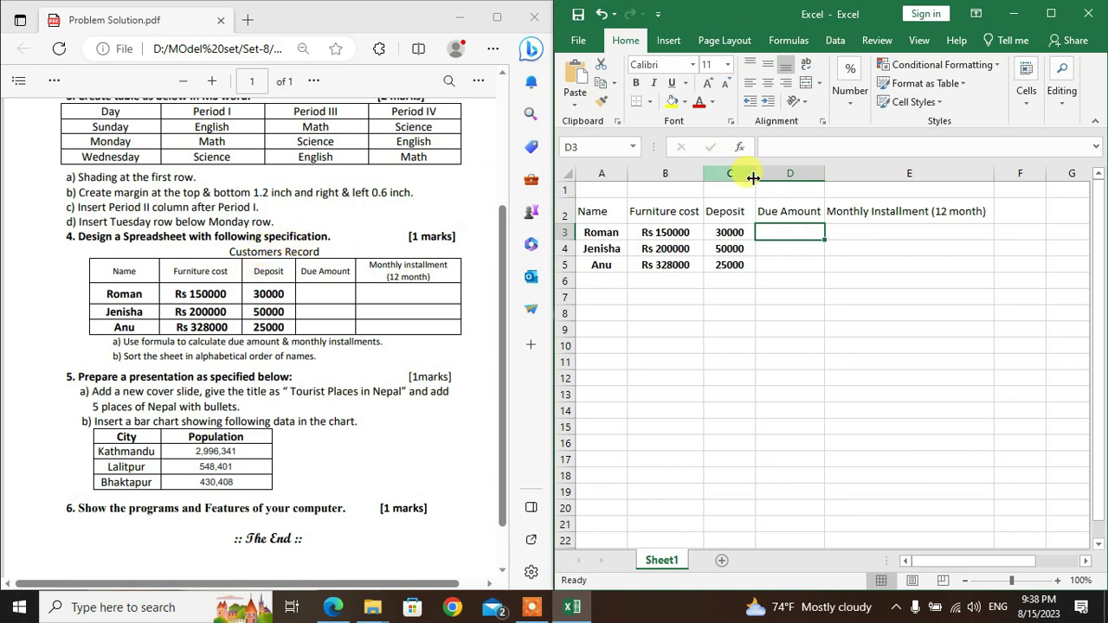
left_click_drag(602, 187, 893, 173)
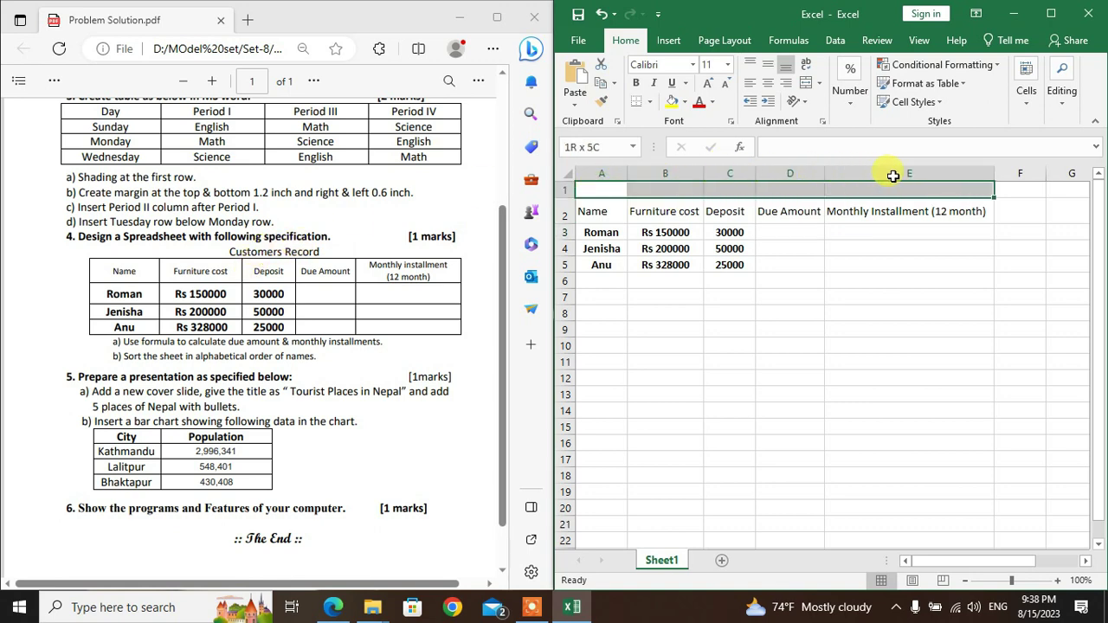
- Merge A1:E1 and enter the title Customers Record
left_click(1051, 13)
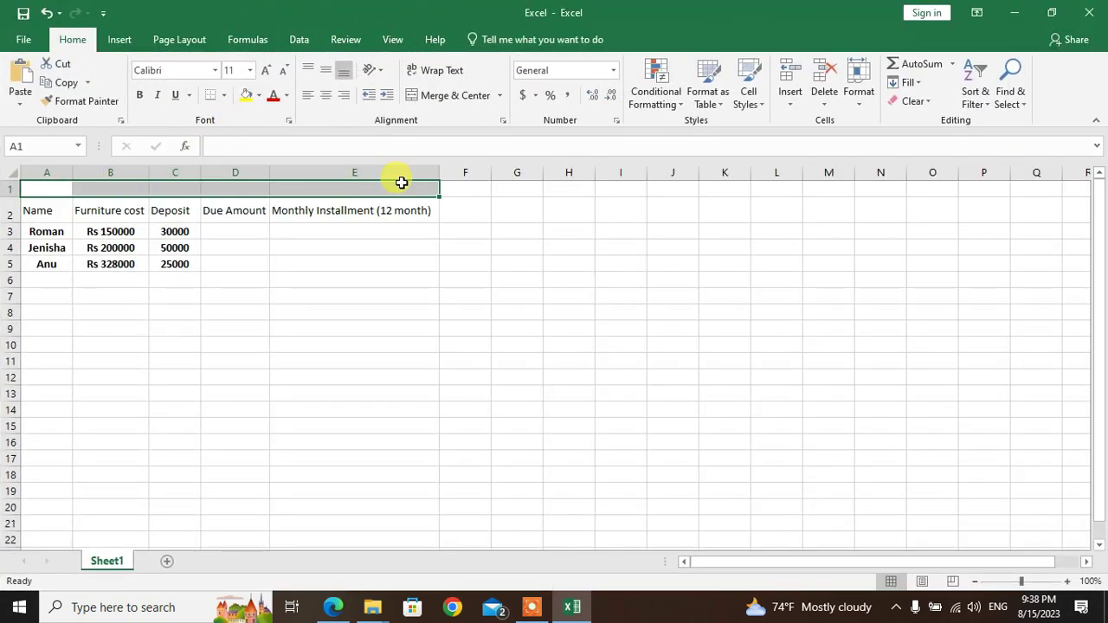
left_click(424, 97)
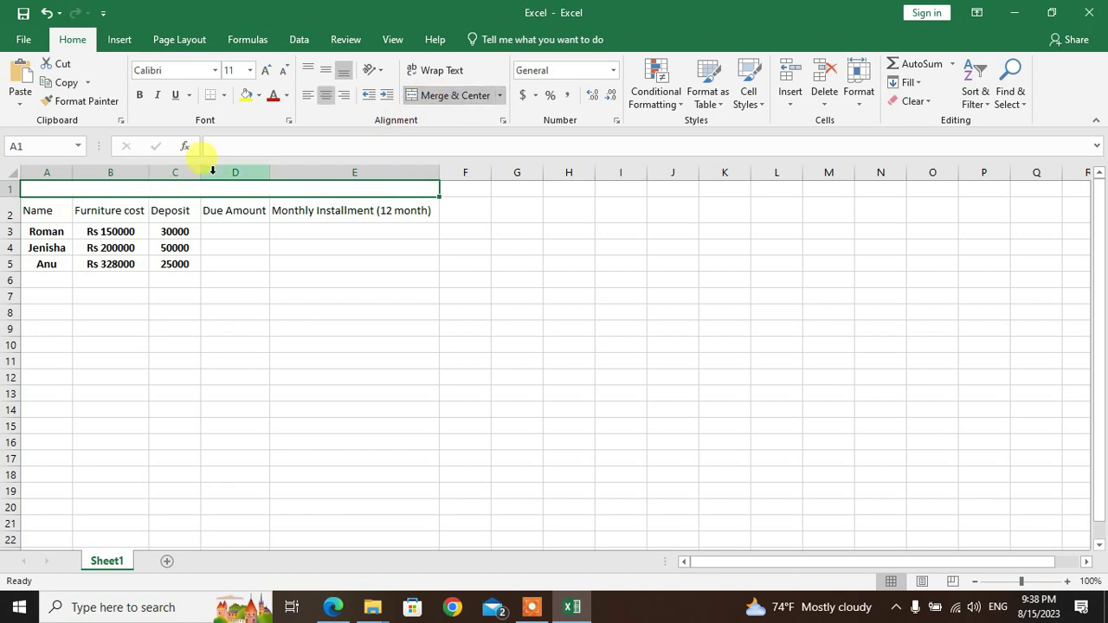
key("super+Right")
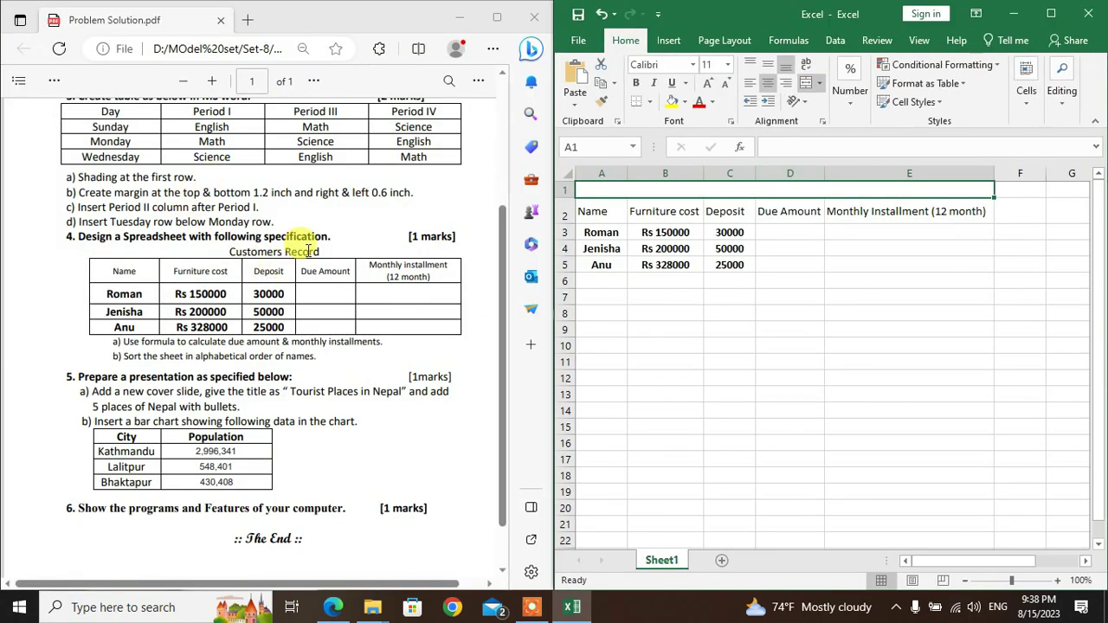
type("Custo")
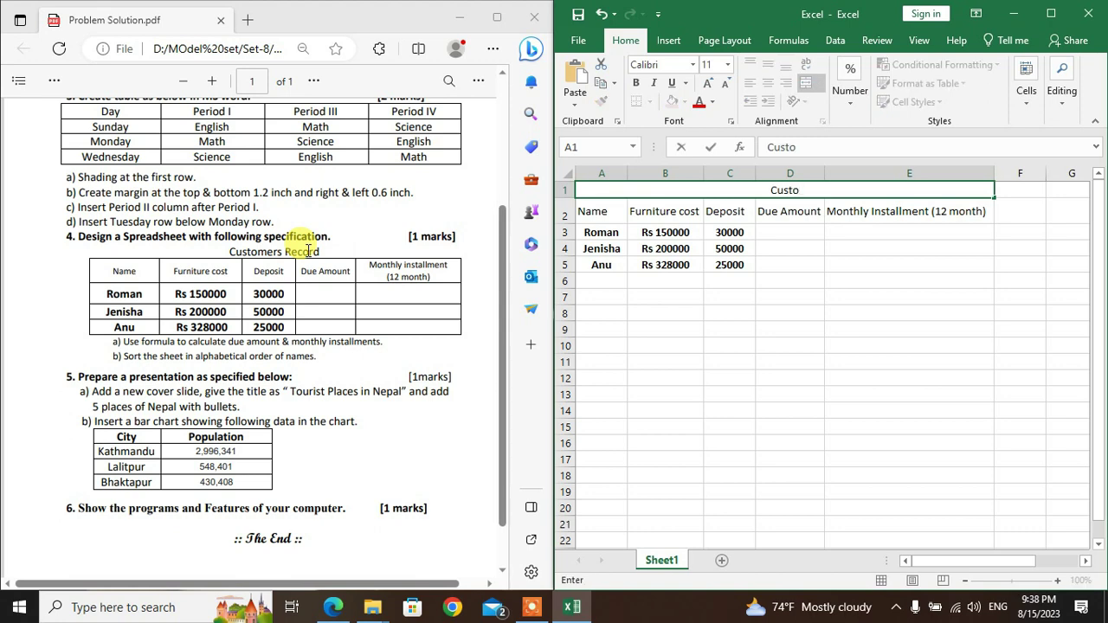
type("mers Record")
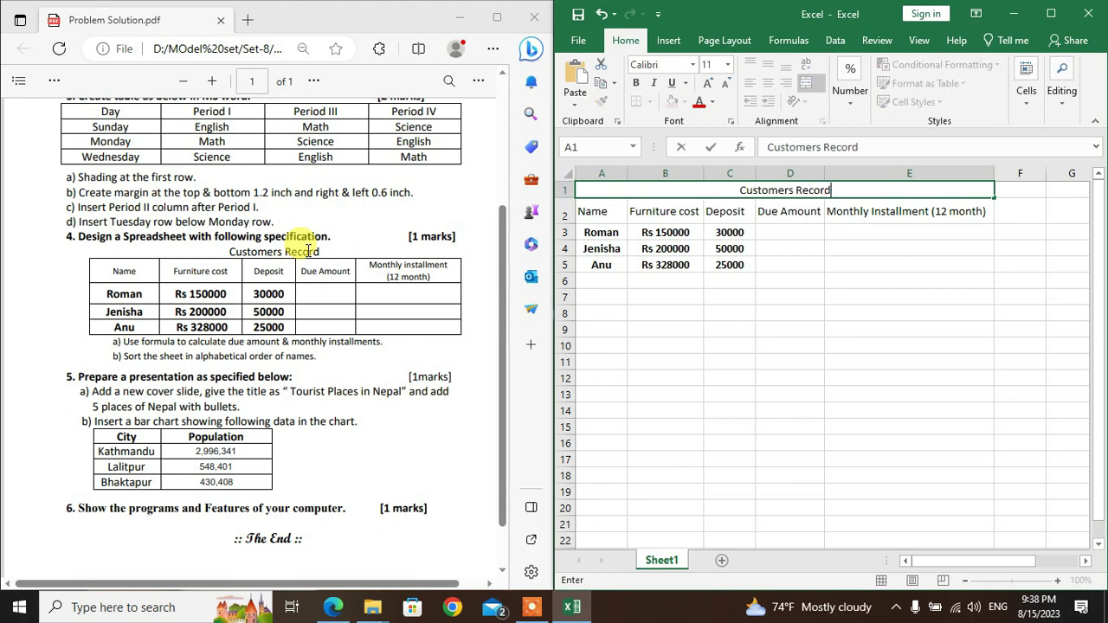
key("Return")
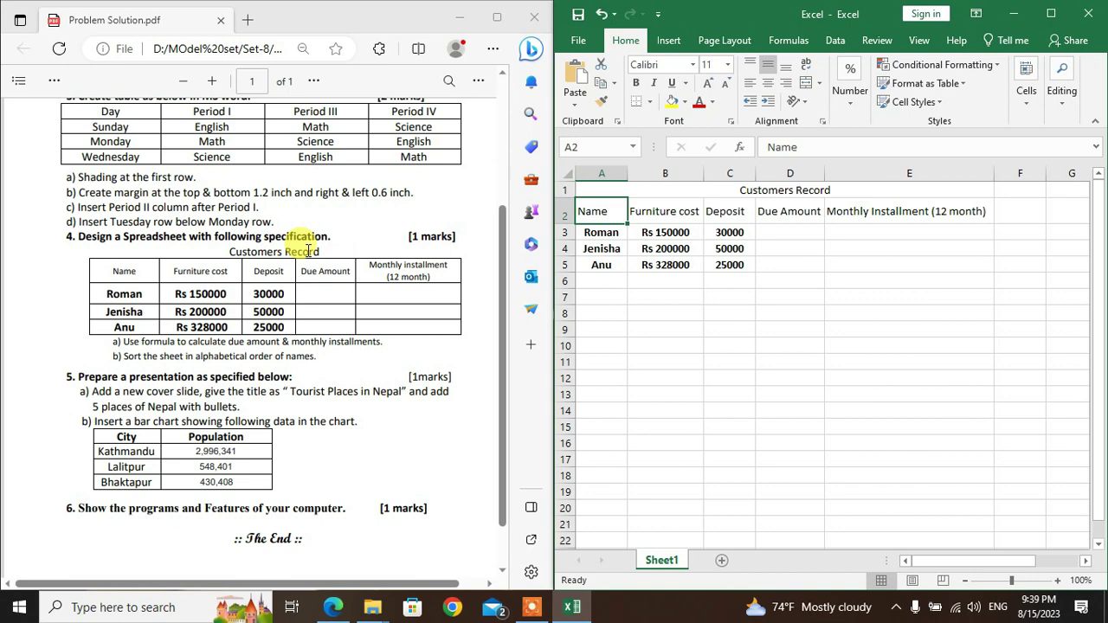
- Check the first customer's cost and deposit, then begin a formula in D3
key("Down")
key("Right")
key("Right")
key("Right")
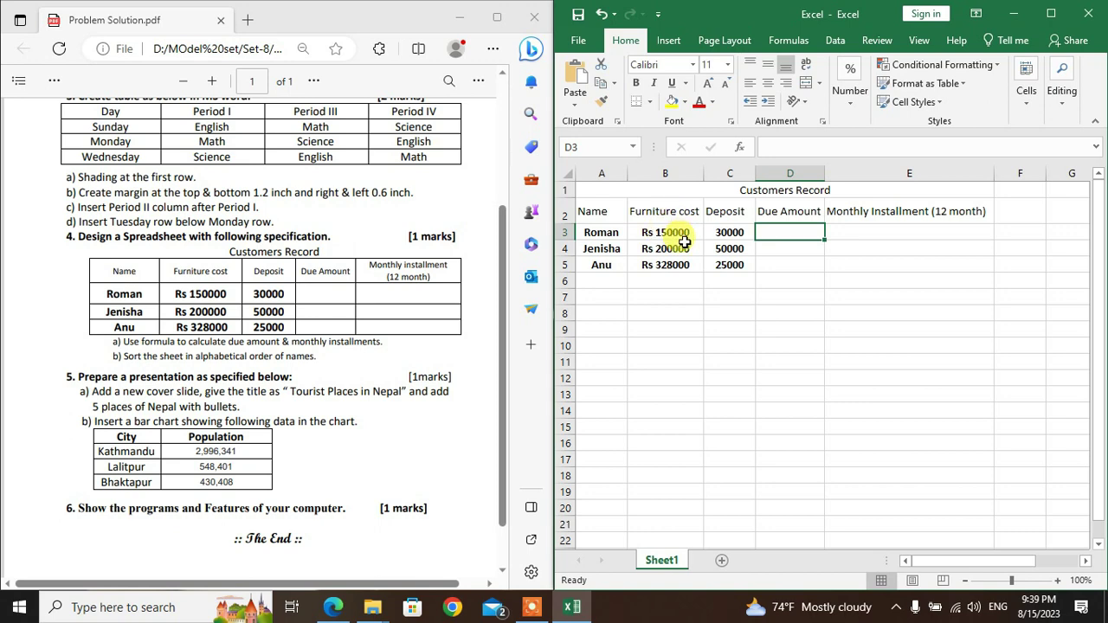
left_click(675, 235)
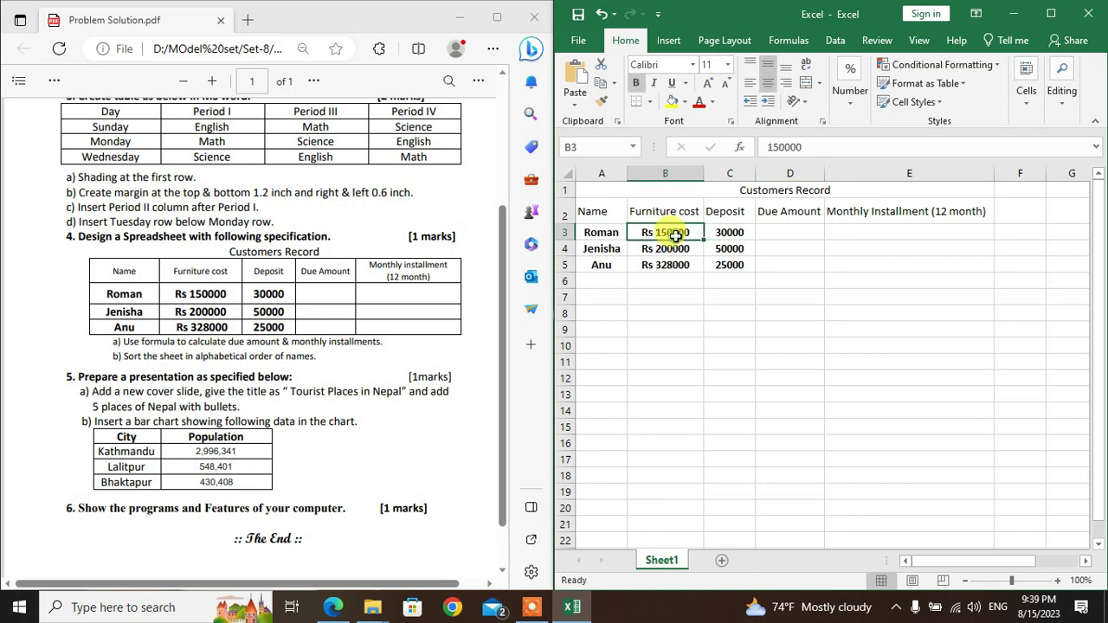
left_click(724, 234)
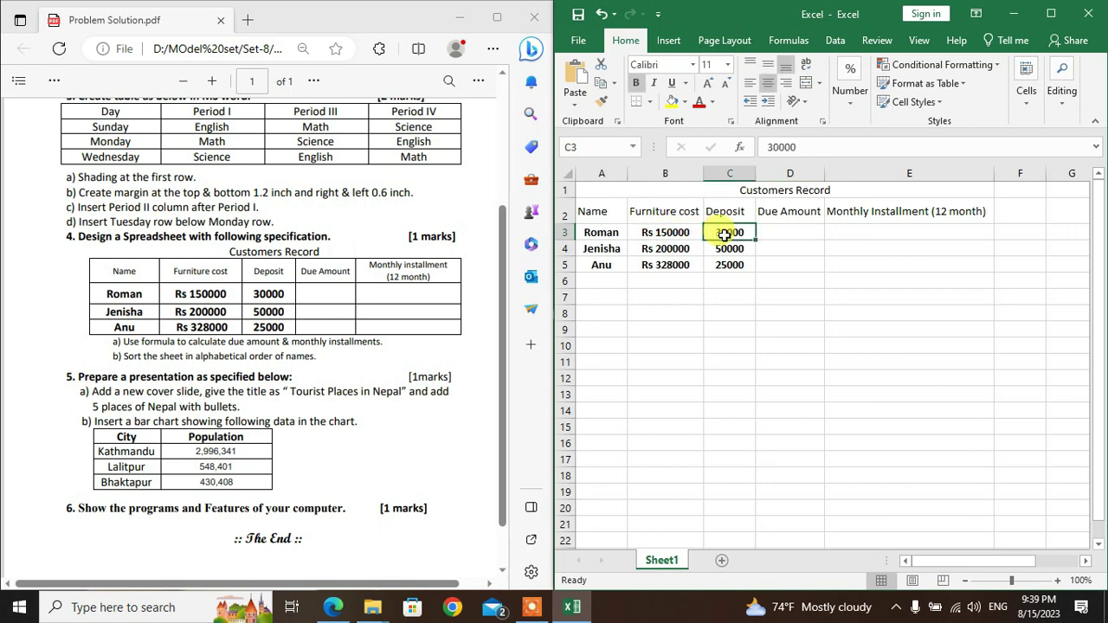
left_click(776, 234)
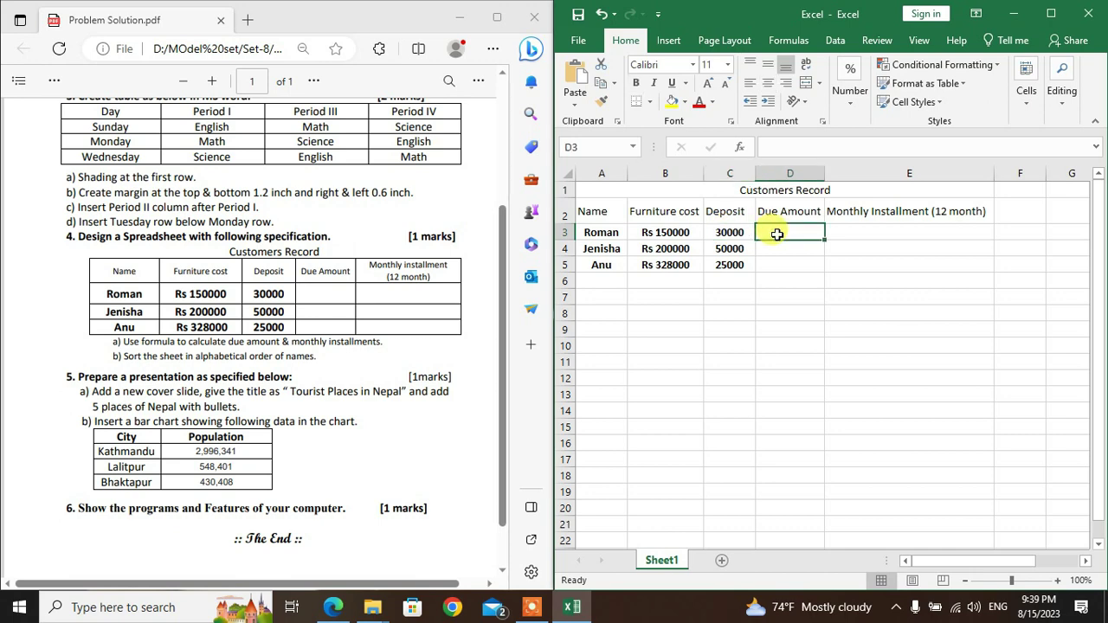
type("=")
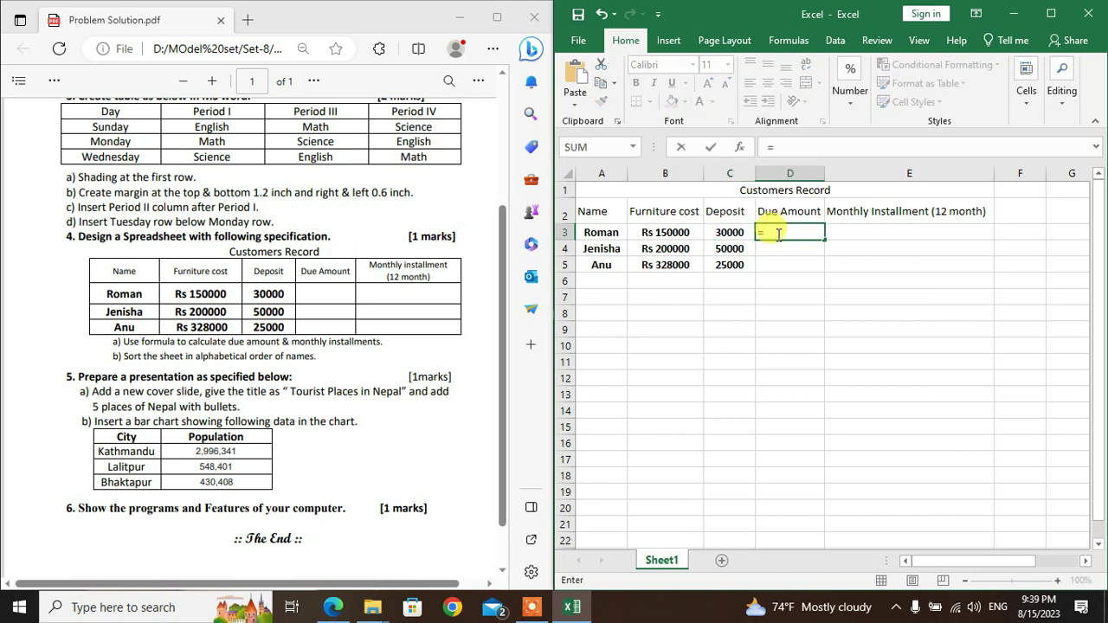
- Enter =B3-C3 in D3 and fill down to D5, giving Rs 120000, Rs 150000, Rs 303000
left_click(687, 234)
type("-")
left_click(724, 234)
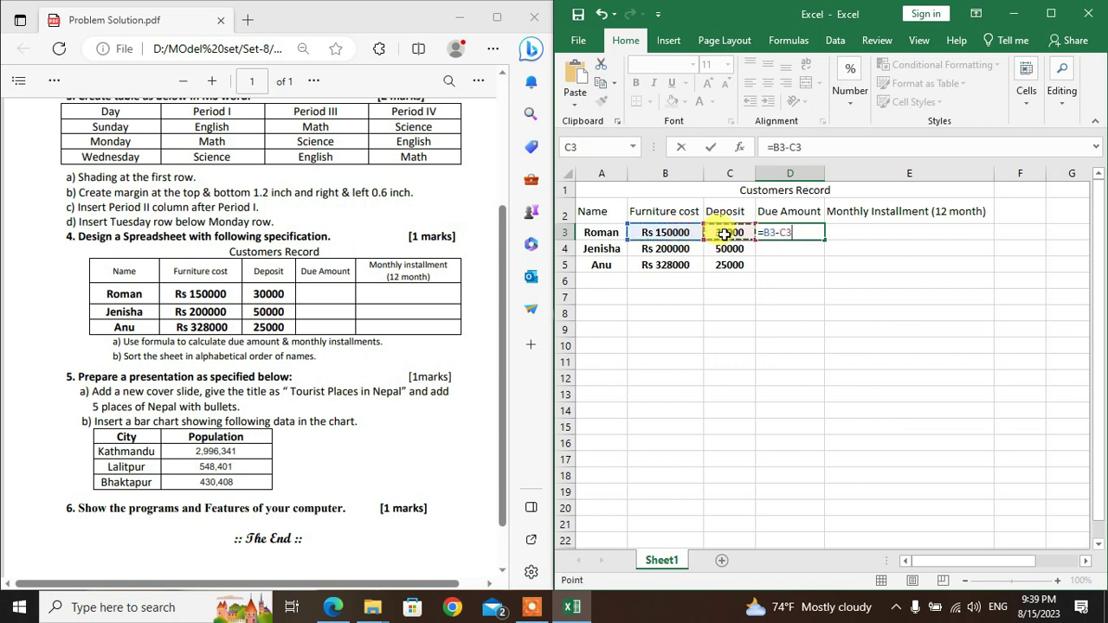
key("Return")
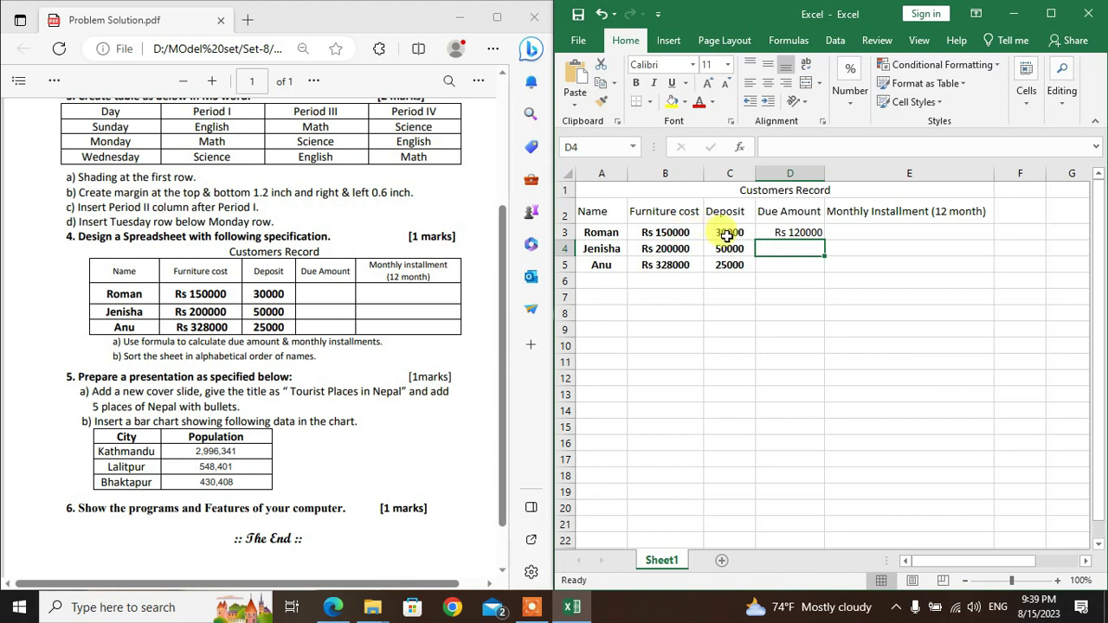
left_click(791, 232)
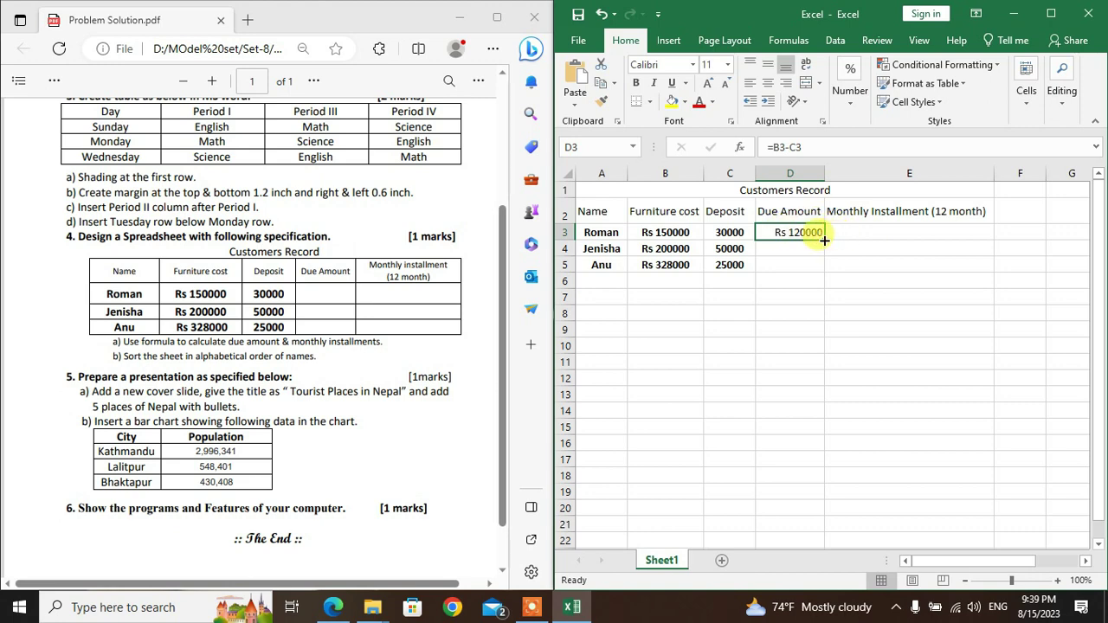
left_click_drag(824, 240, 825, 272)
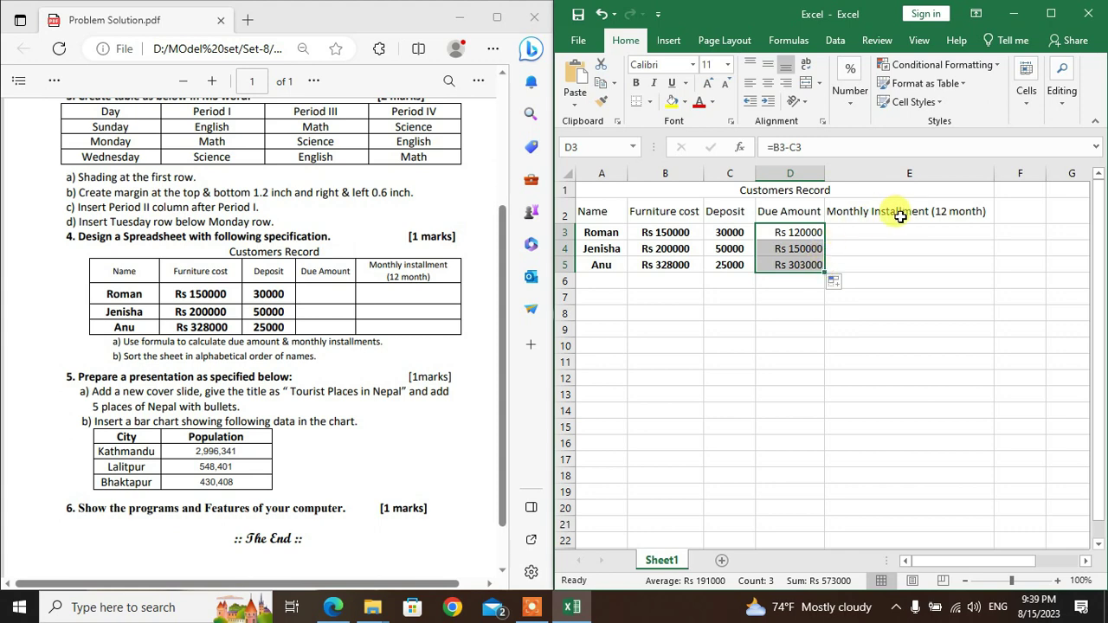
left_click(850, 232)
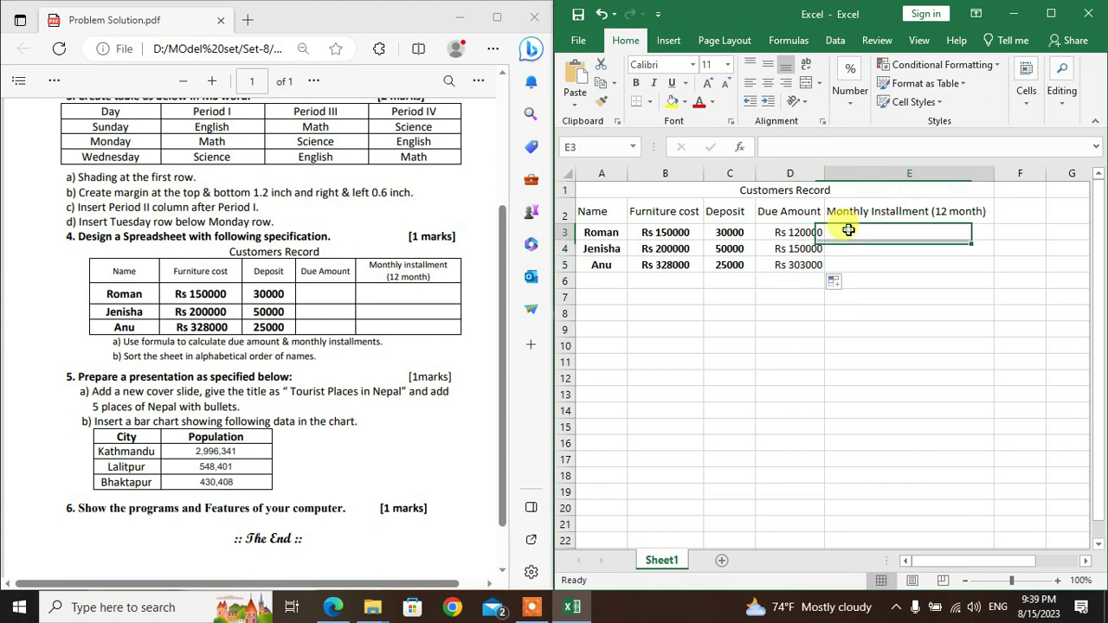
- Enter =D3/12 in E3 and fill it down to E5
left_click(805, 234)
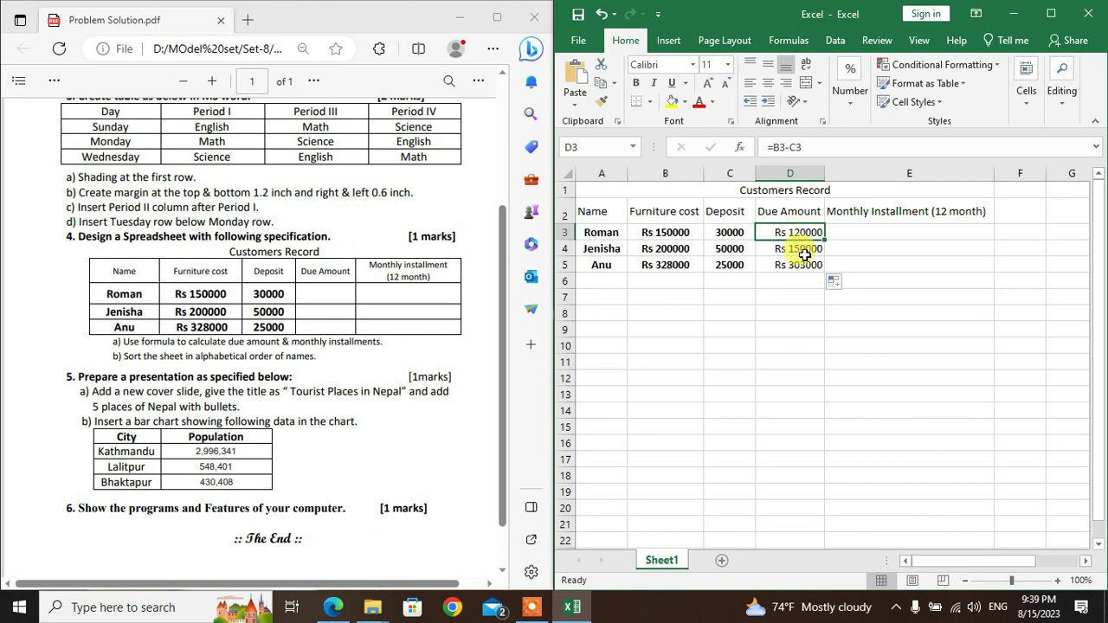
left_click(901, 235)
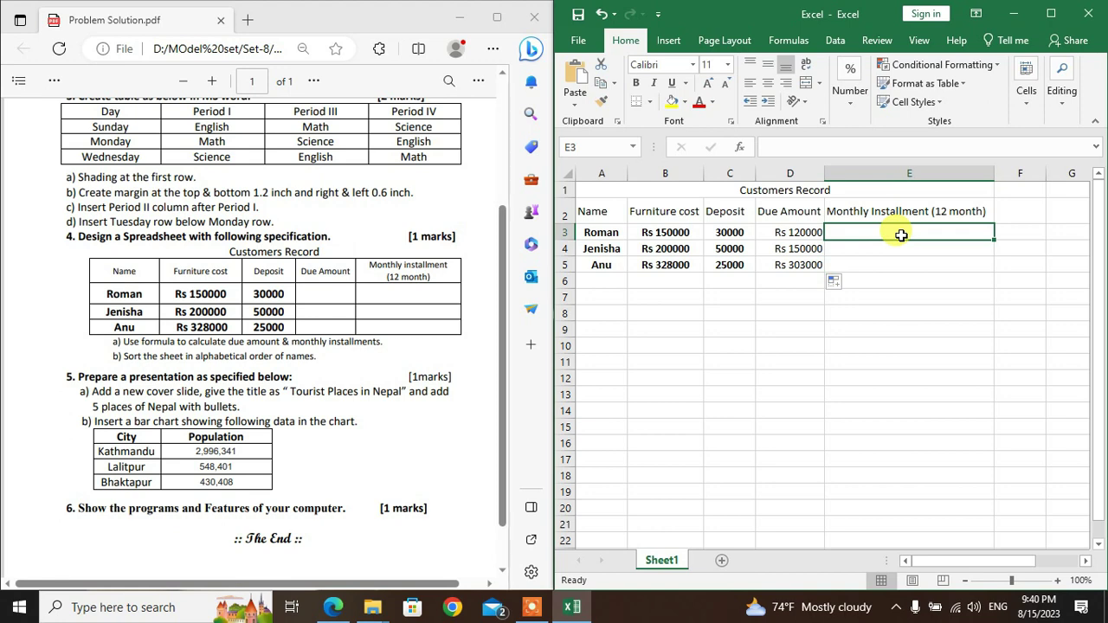
type("=")
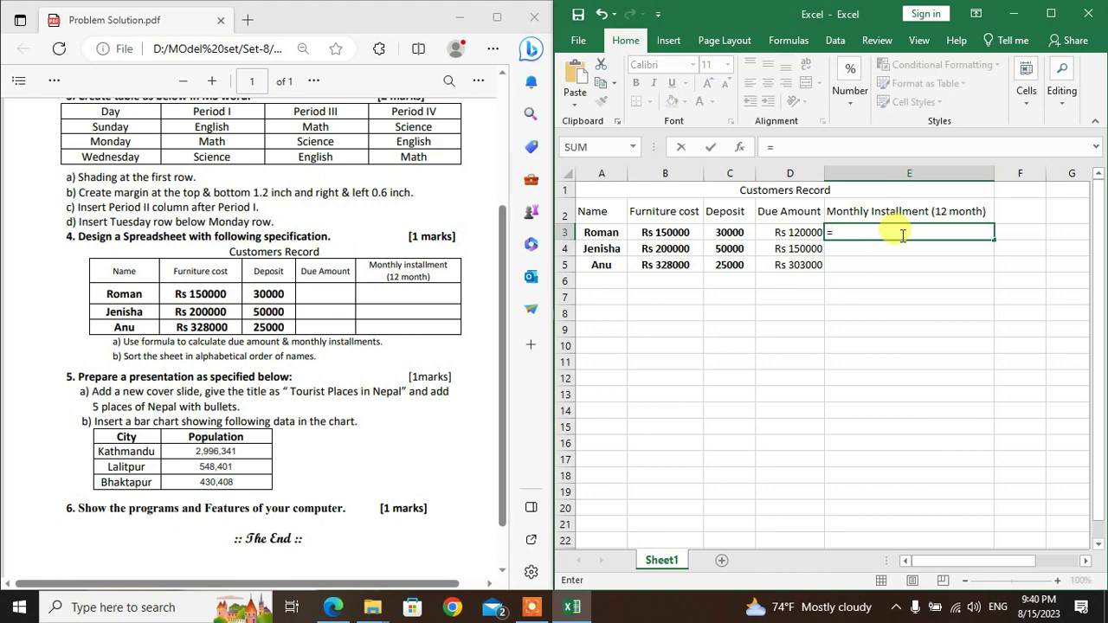
left_click(797, 231)
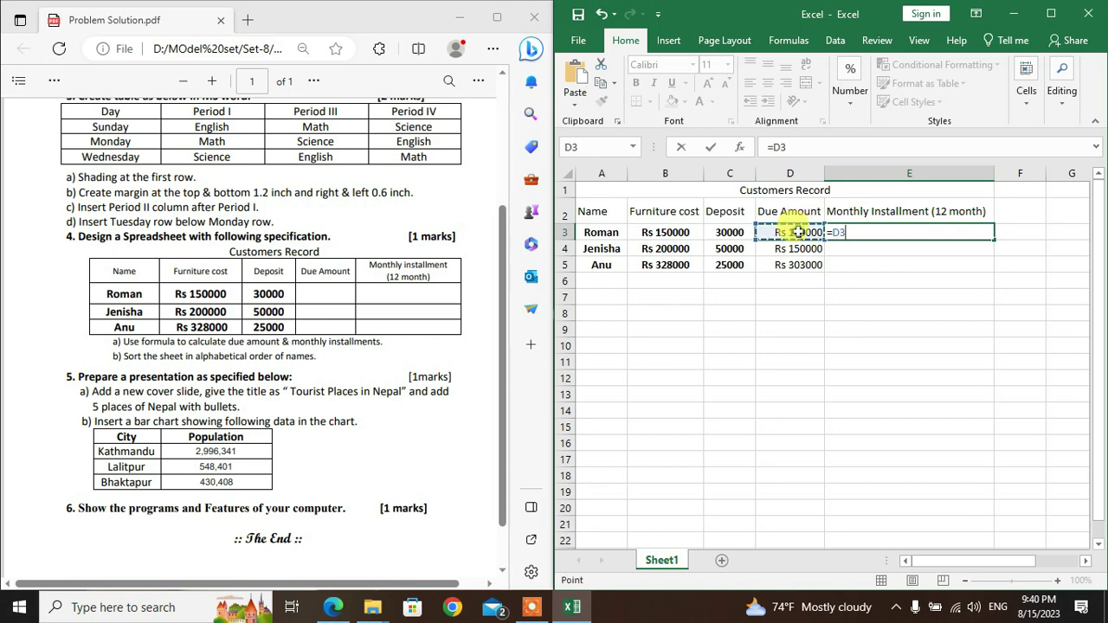
type("/12")
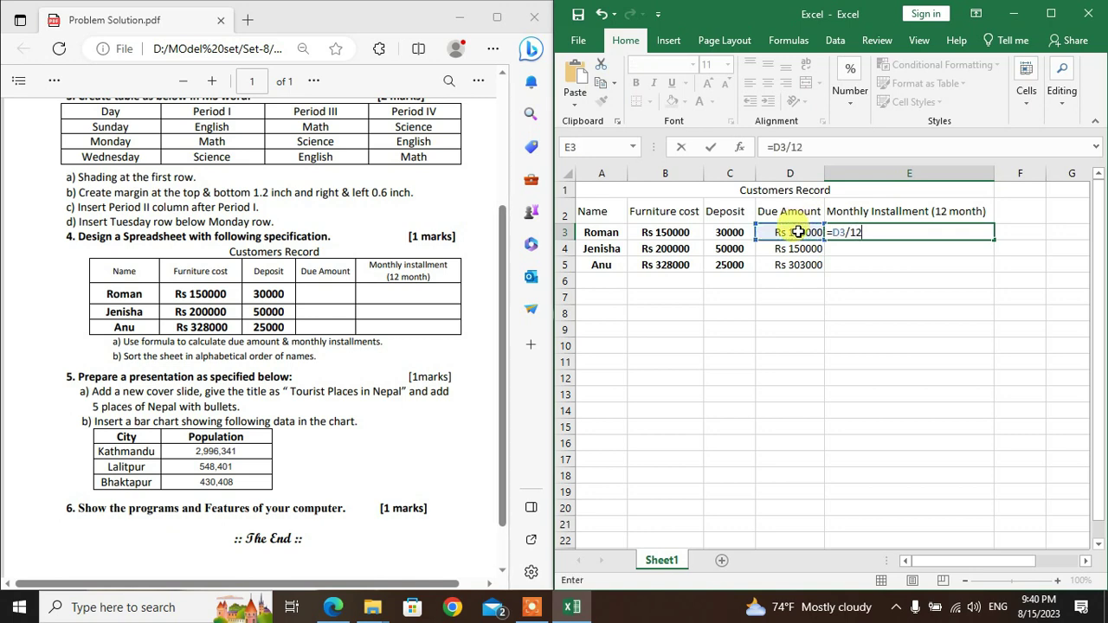
key("Return")
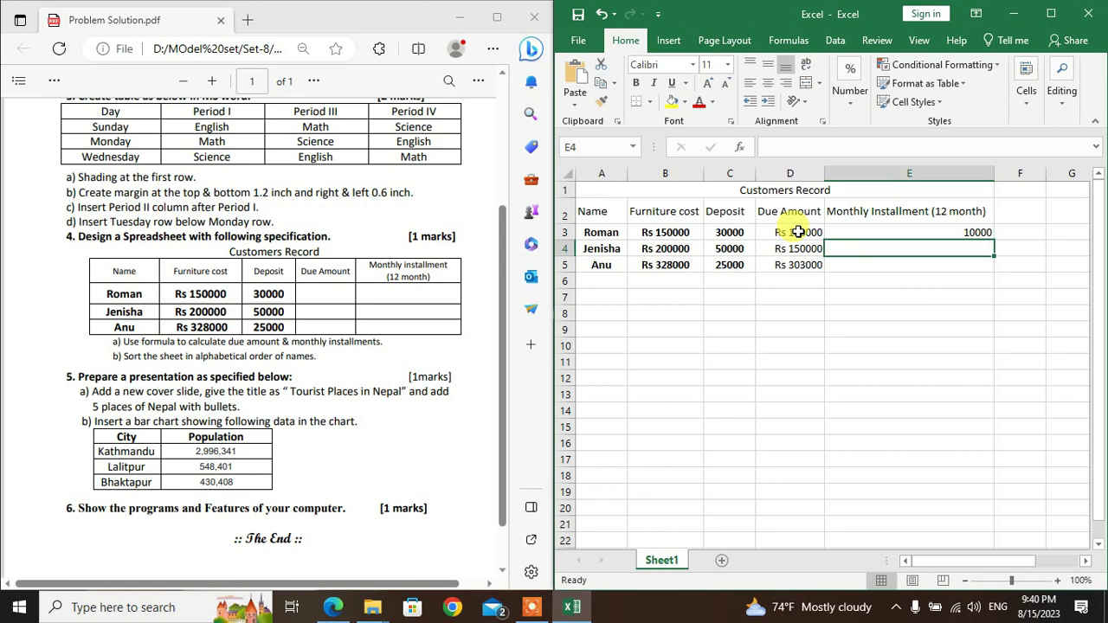
left_click(906, 232)
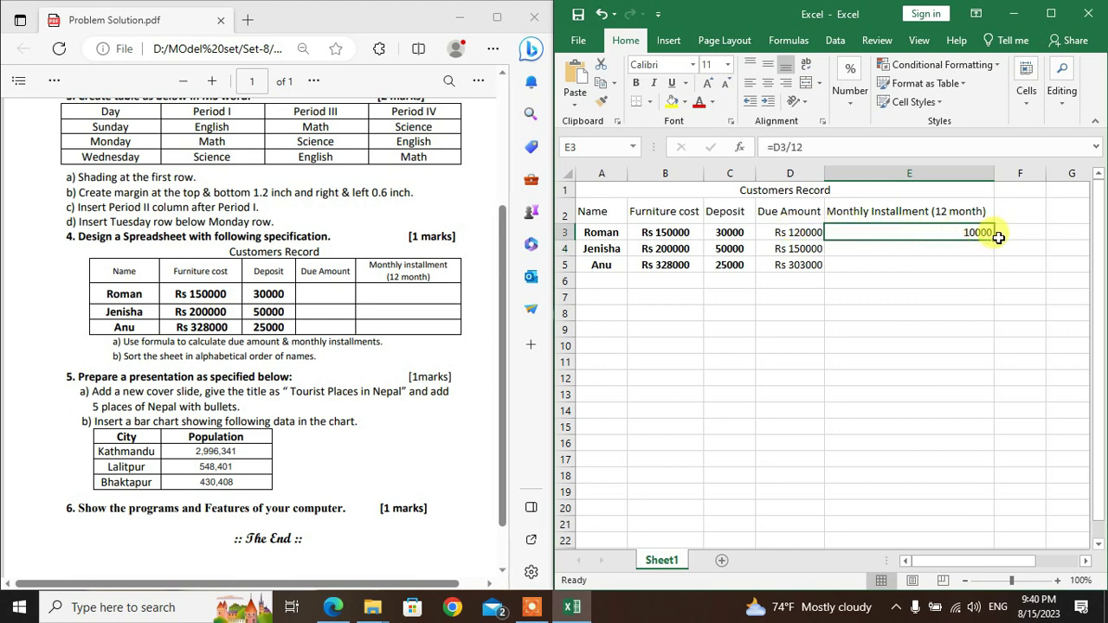
left_click_drag(994, 241, 993, 265)
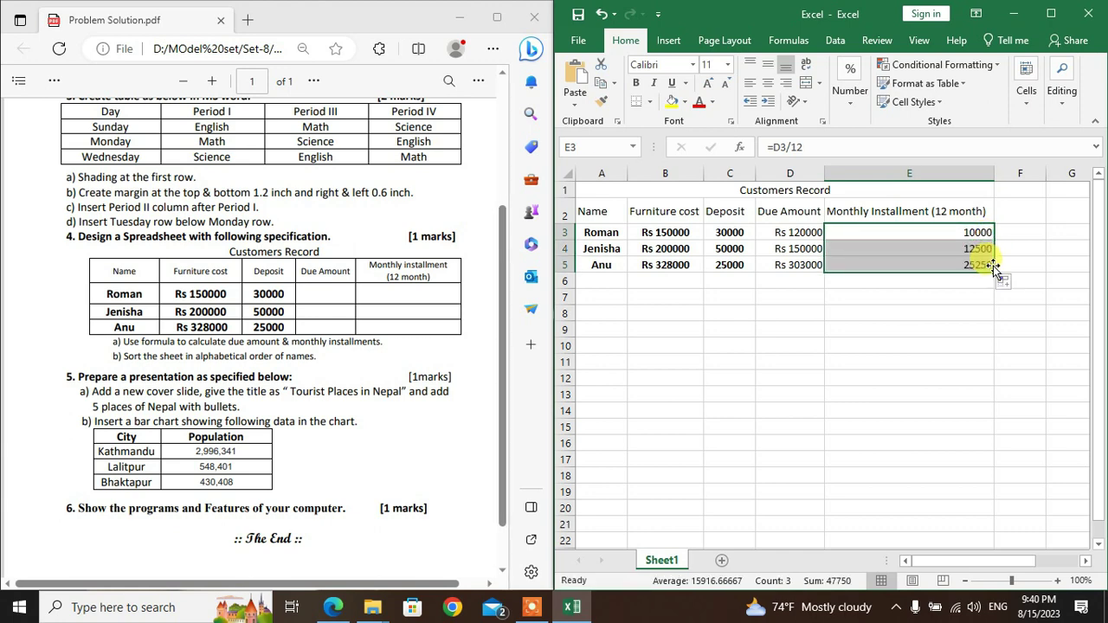
- Centre the Monthly Installment and Due Amount values in E3:E5 and D3:D5
left_click(768, 84)
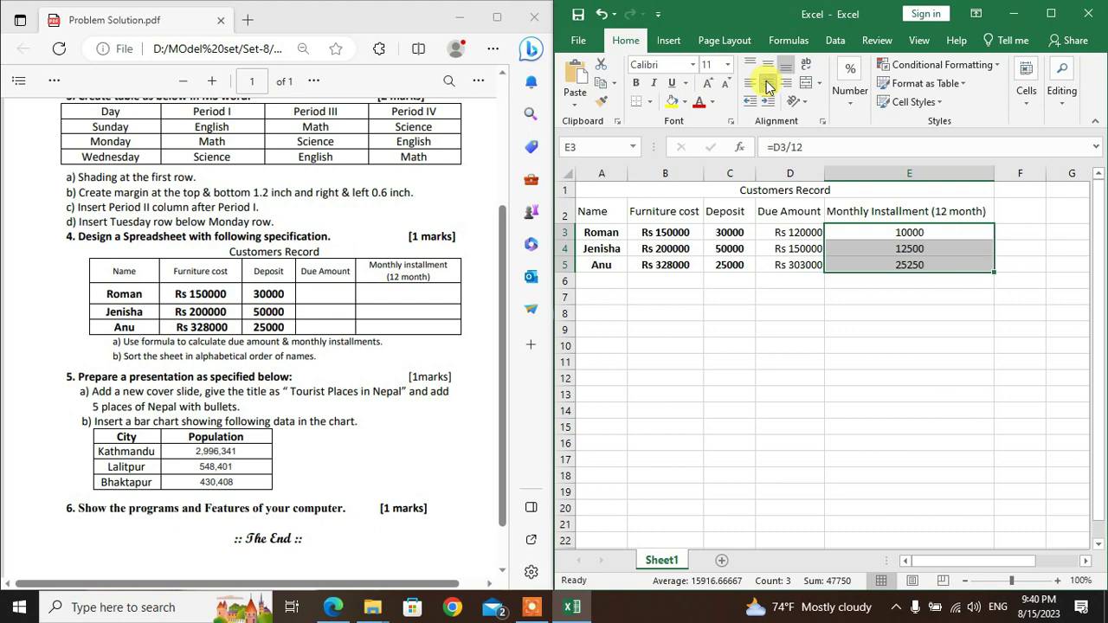
left_click_drag(789, 231, 801, 263)
left_click(769, 85)
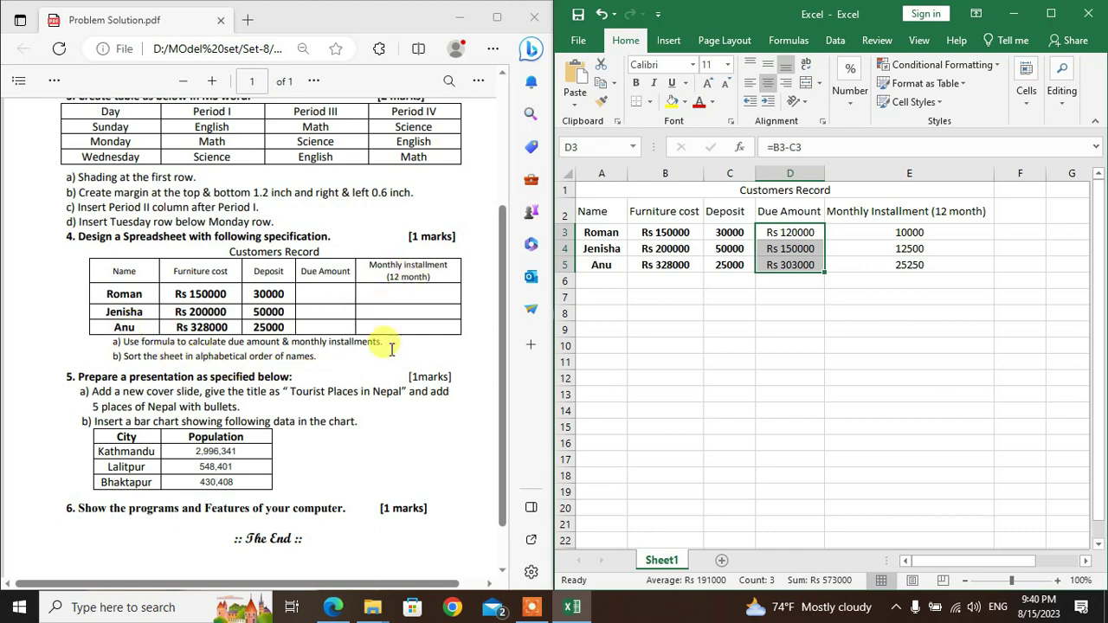
left_click(680, 330)
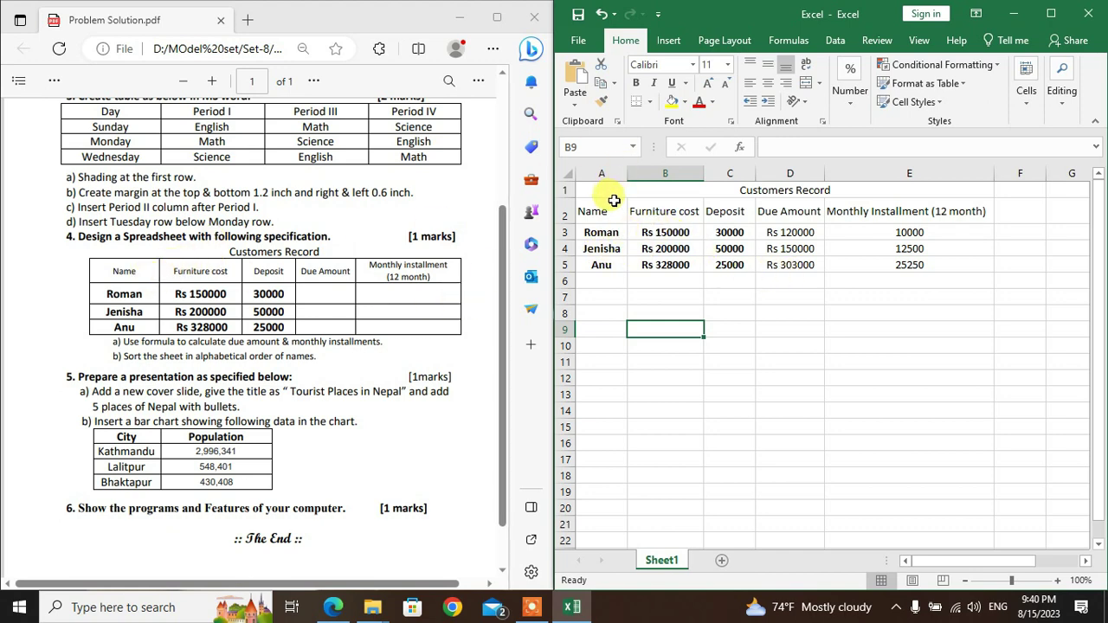
- Apply All Borders to the Customers Record table A2:E5 with Excel maximized
left_click_drag(611, 205, 904, 262)
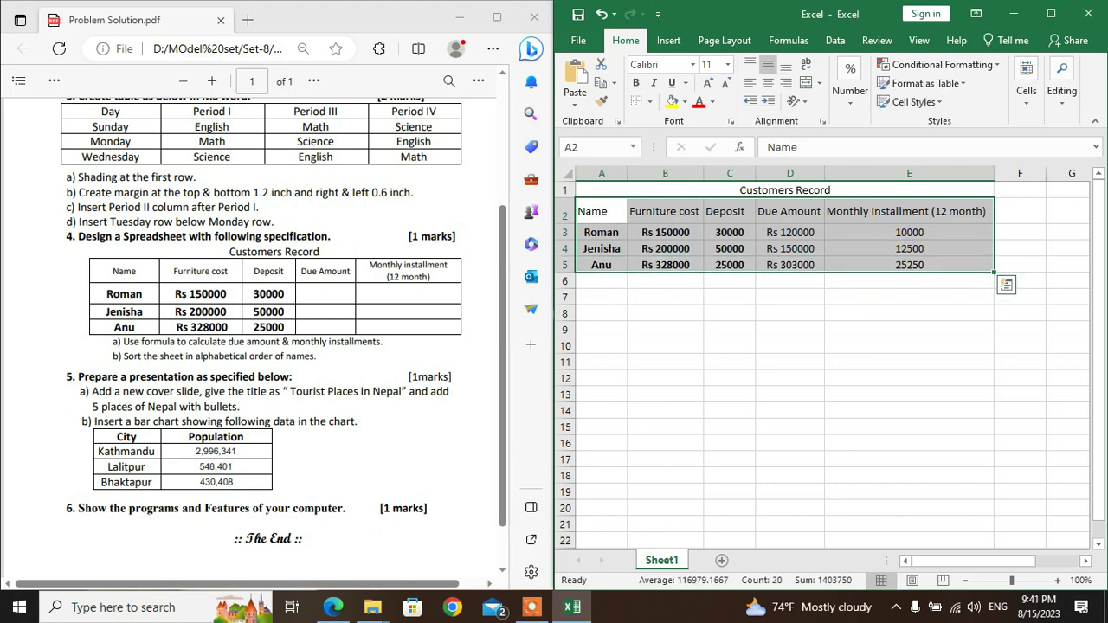
left_click(1051, 14)
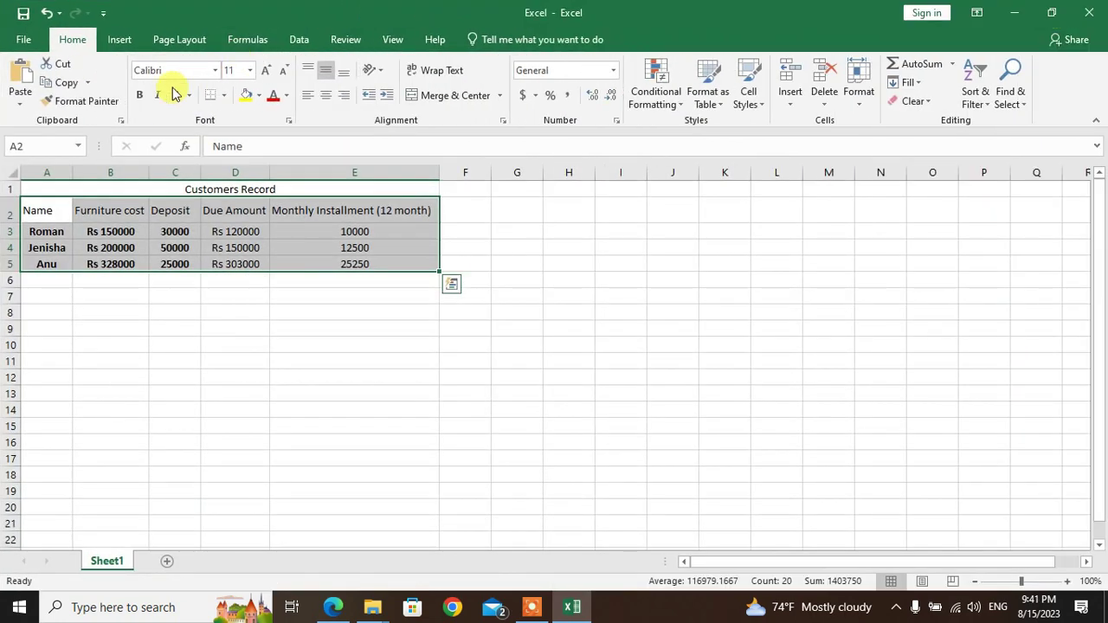
left_click(224, 96)
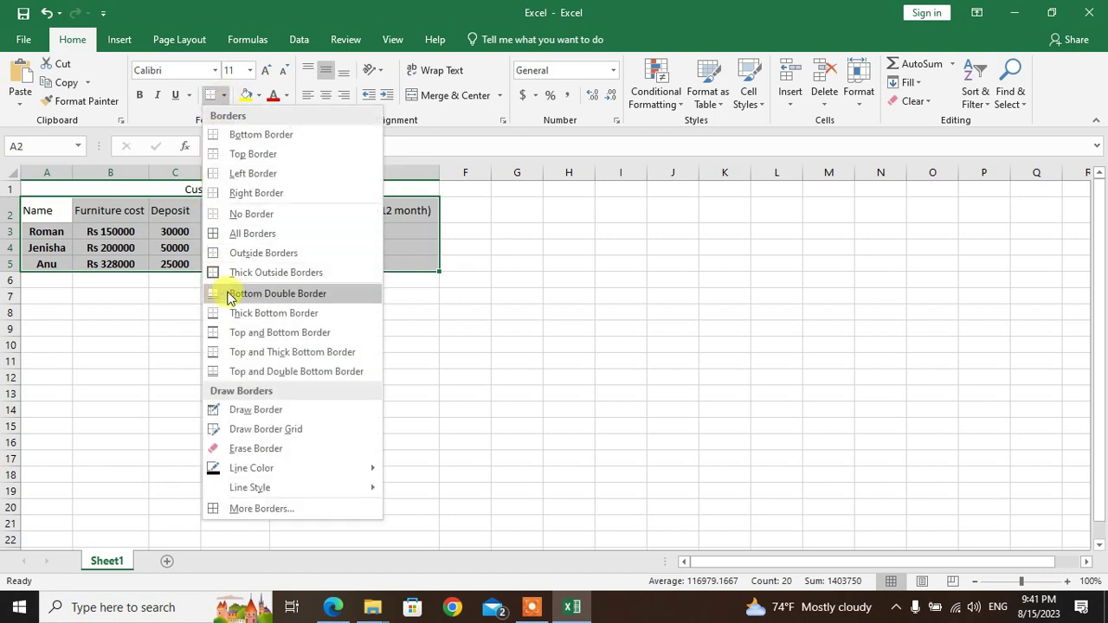
left_click(260, 235)
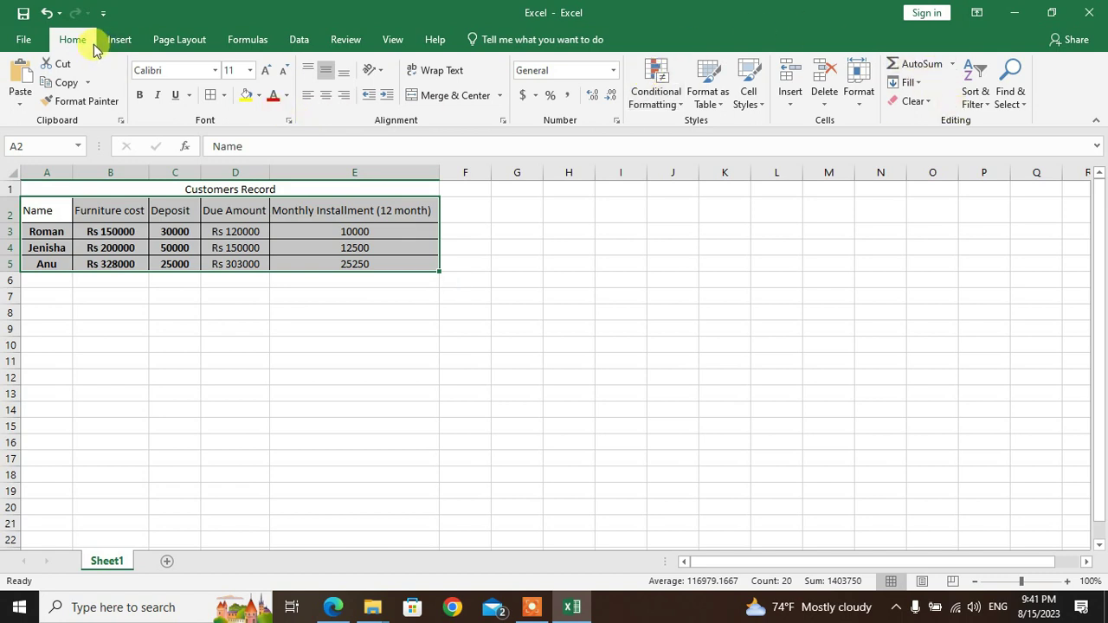
left_click(985, 113)
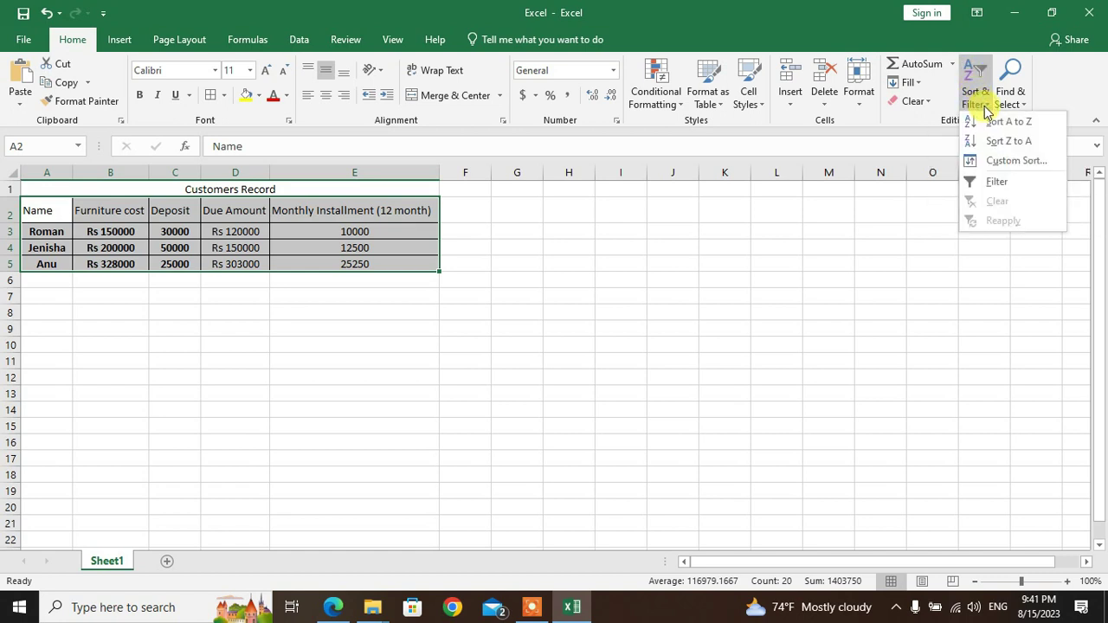
- Custom-sort the customer rows by Name, A to Z, and save the workbook
left_click(1007, 162)
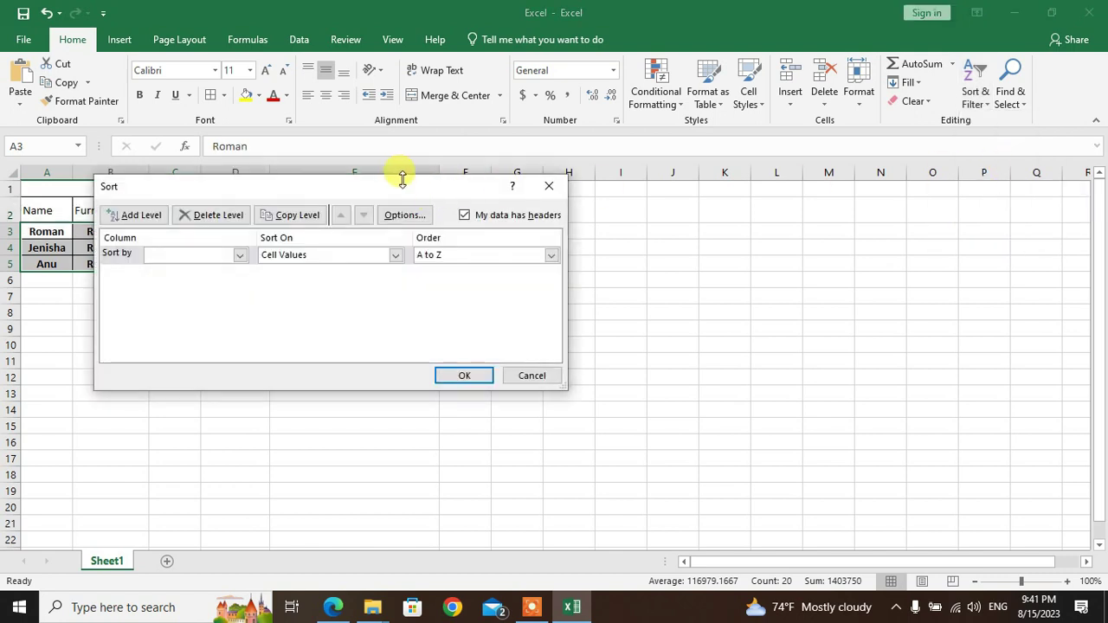
left_click_drag(722, 199, 757, 178)
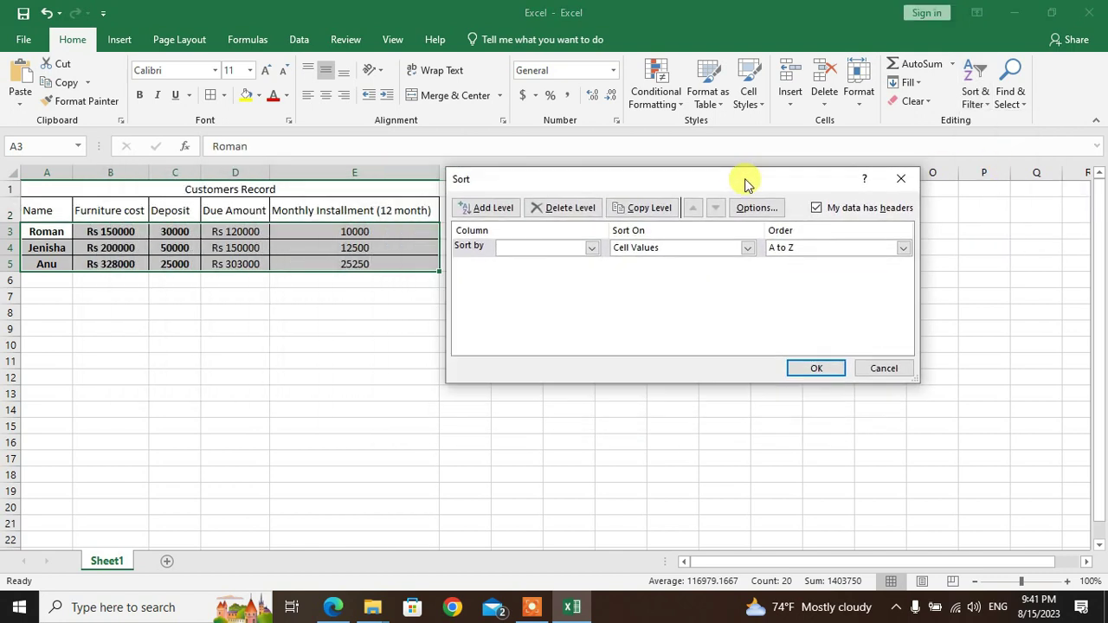
left_click(593, 250)
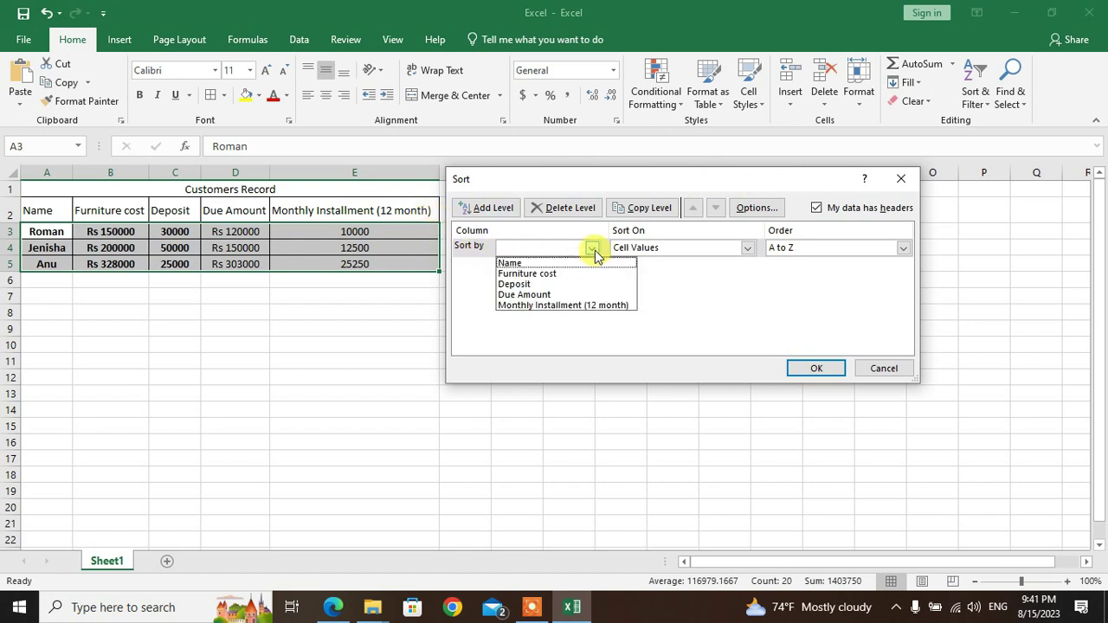
left_click(535, 265)
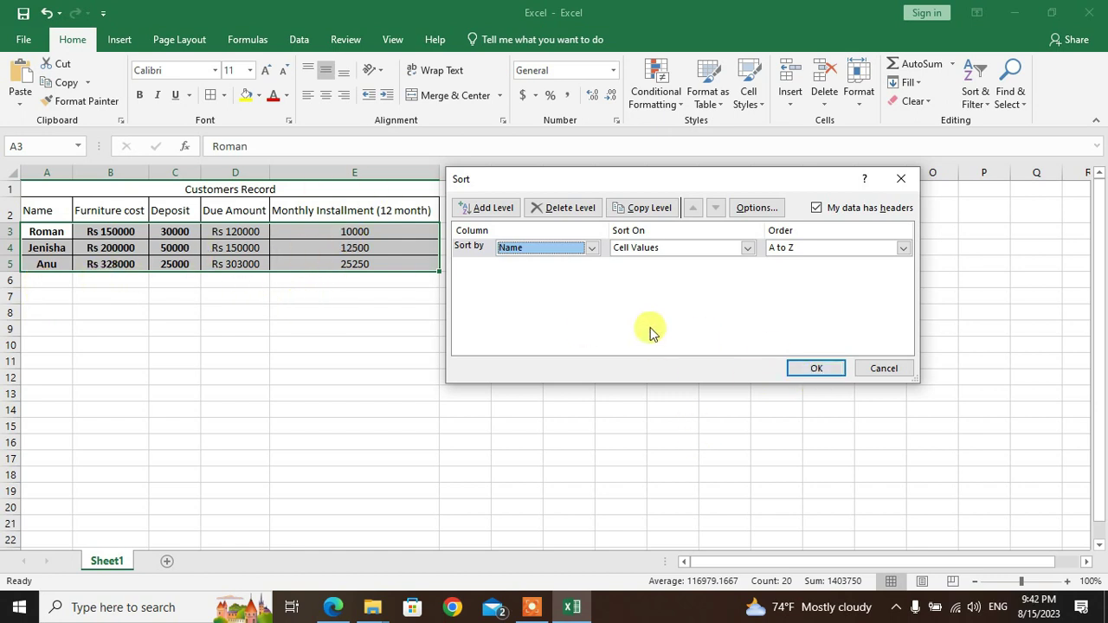
left_click(814, 369)
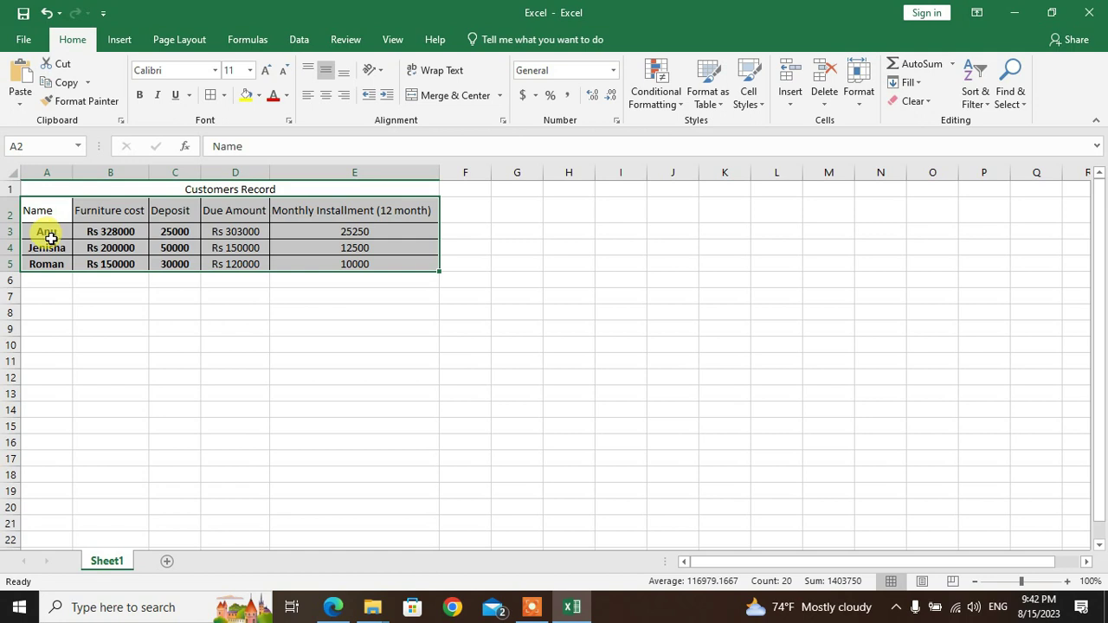
left_click(24, 18)
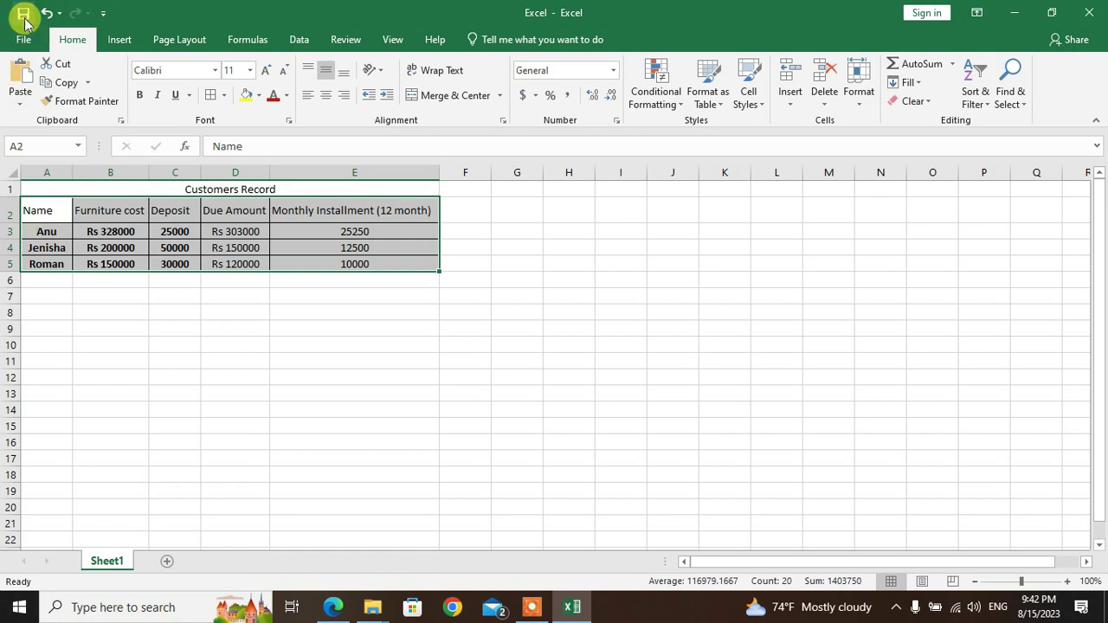
- Close the Excel workbook and add the first slide to the new PowerPoint presentation
left_click(1082, 12)
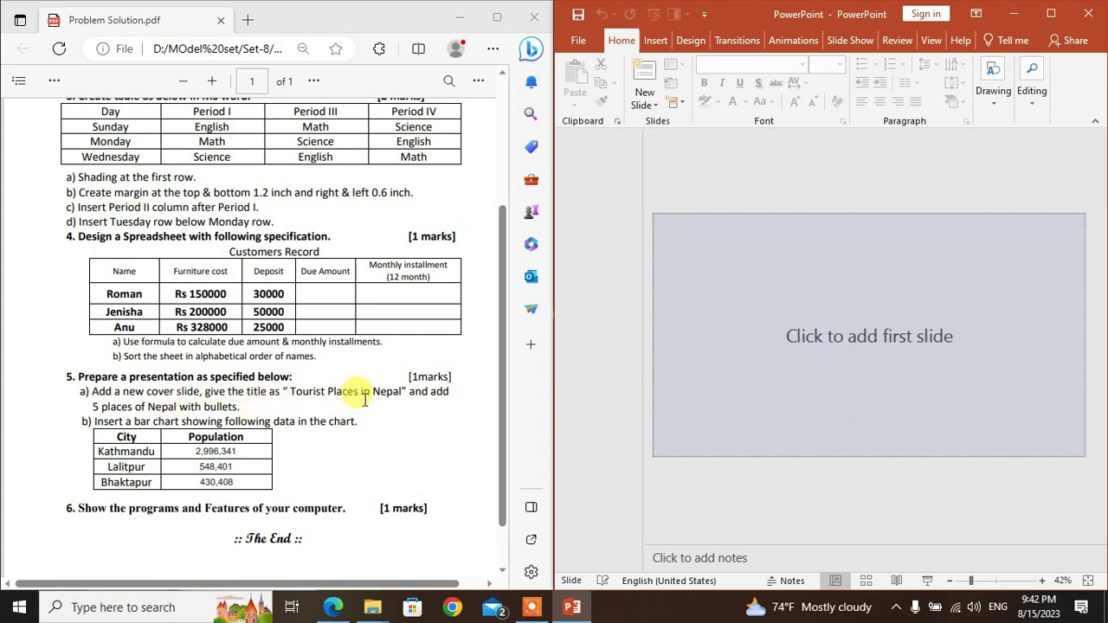
left_click(825, 338)
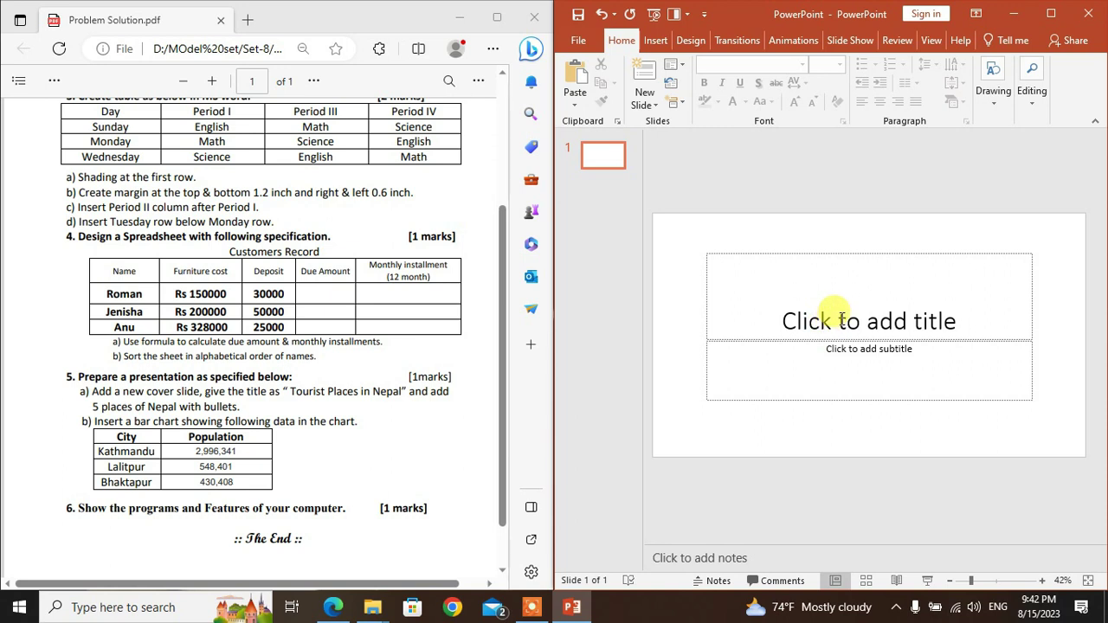
- Title the first slide 'Tourist Places in Nepal' and expand PowerPoint to full screen
left_click(779, 317)
type("Tourit Places in Nepal")
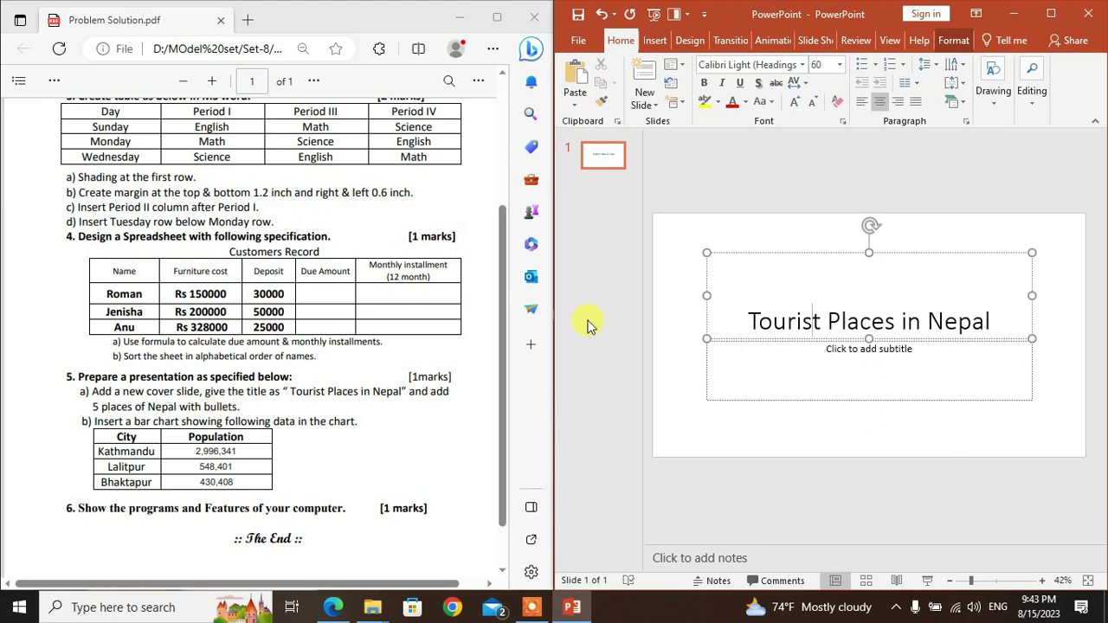
left_click(768, 355)
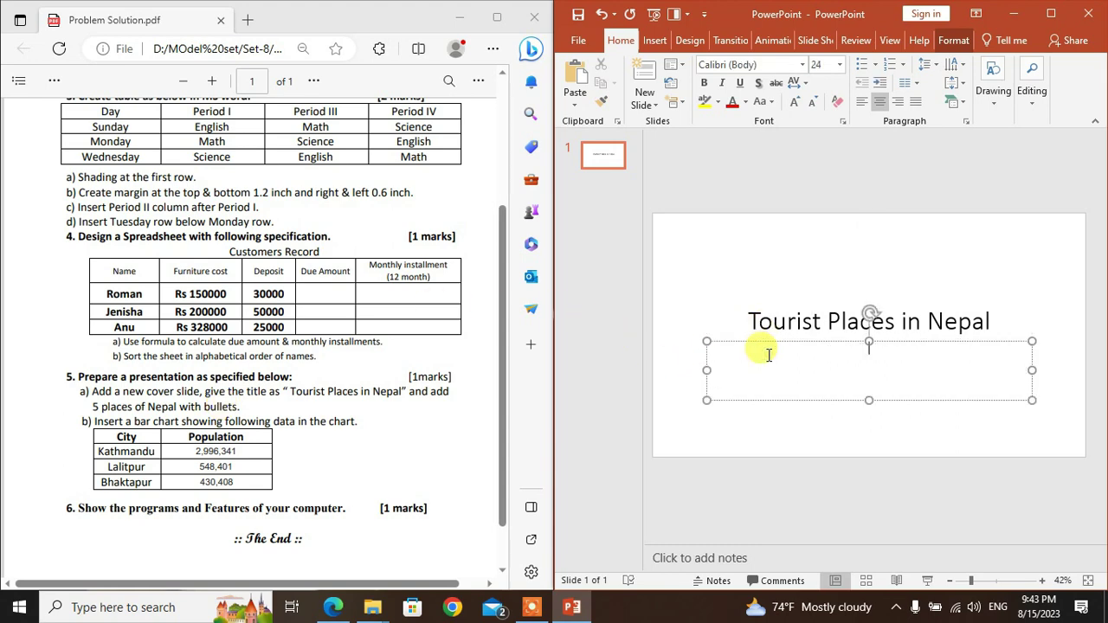
left_click(1052, 14)
double_click(722, 9)
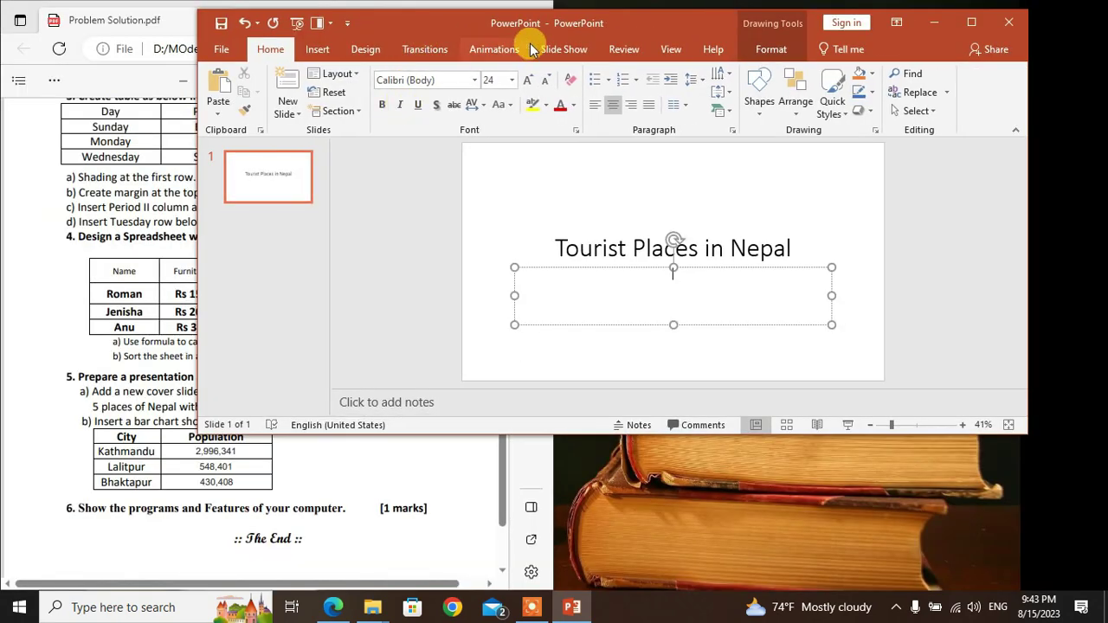
left_click(970, 22)
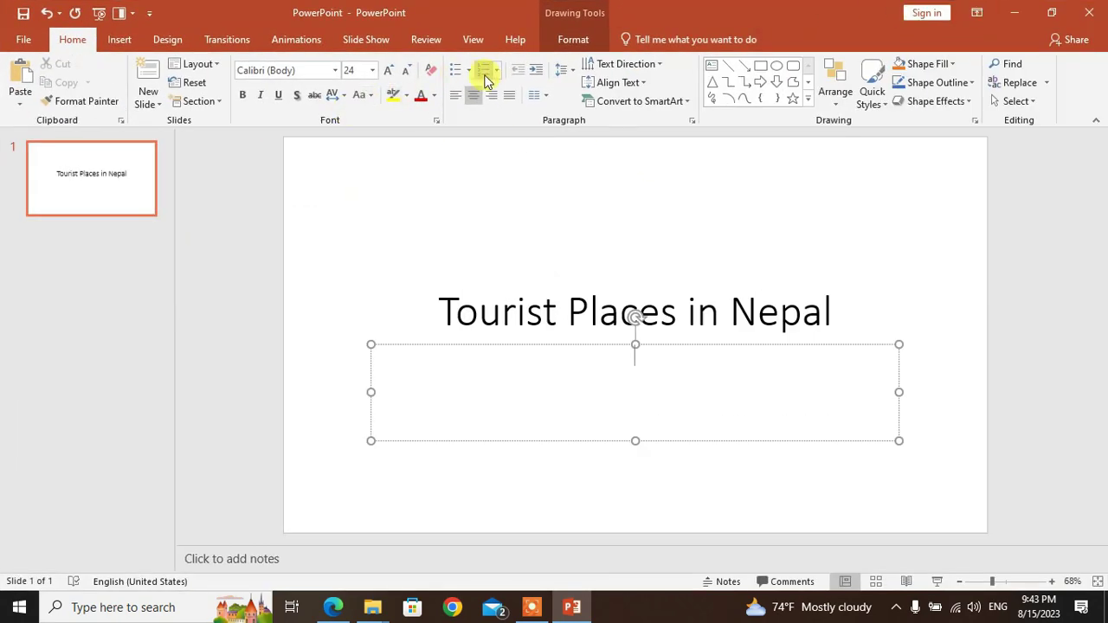
- Enter Pokhara, Mt. Everest, Lumbini, Rara and Bhaktapur as left-aligned bullets in the subtitle box
left_click(457, 71)
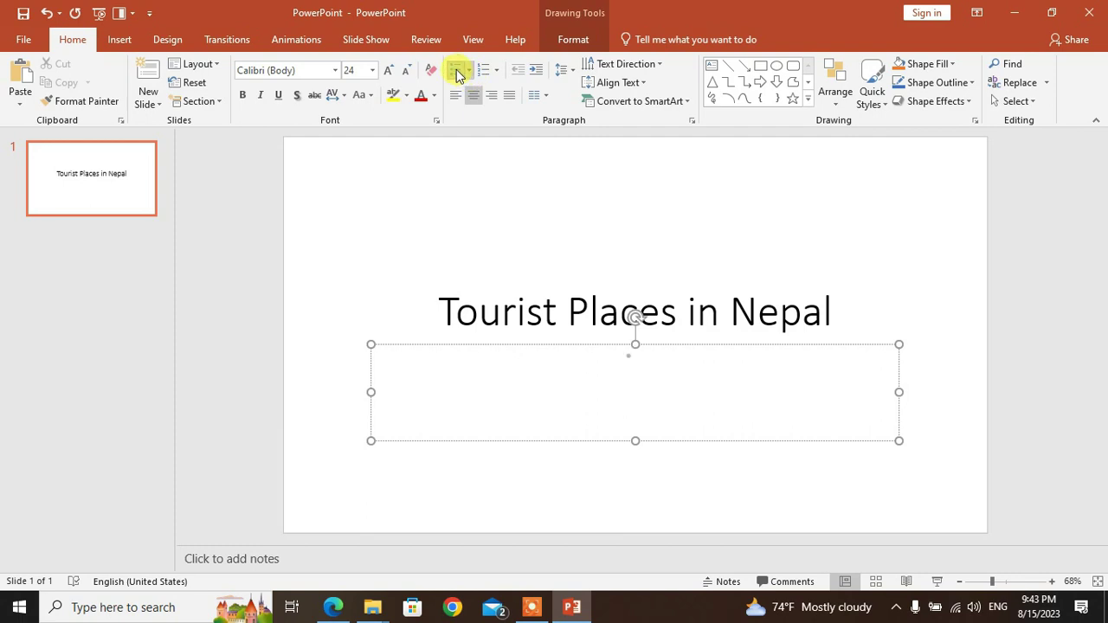
left_click(634, 361)
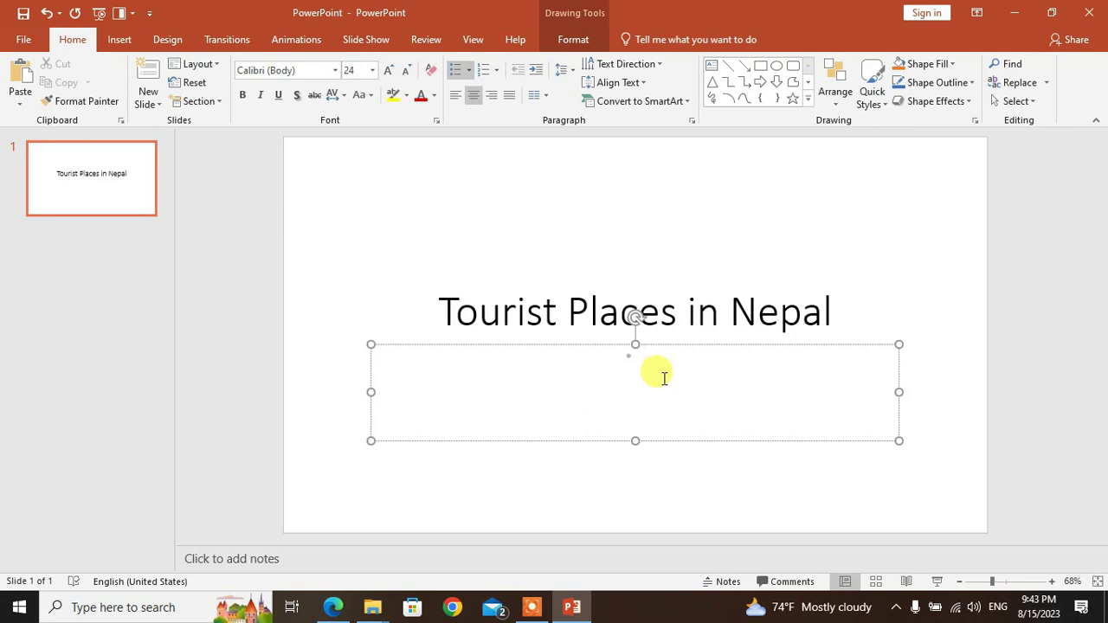
type("Pokhara Mt. Everest Lumbini Rara Bhaktapur")
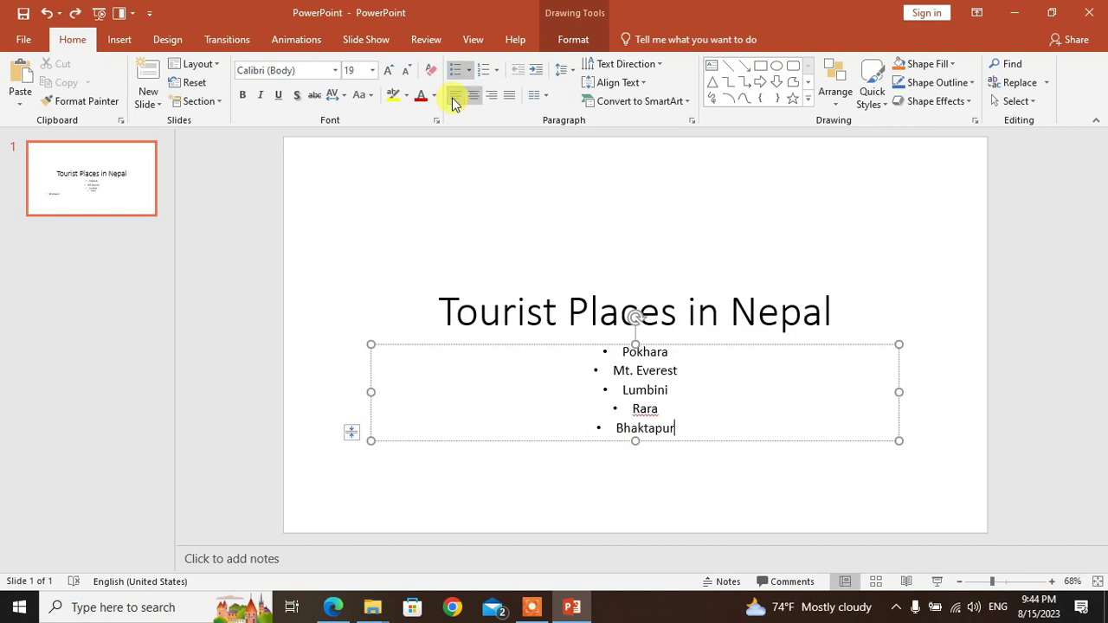
left_click(665, 346)
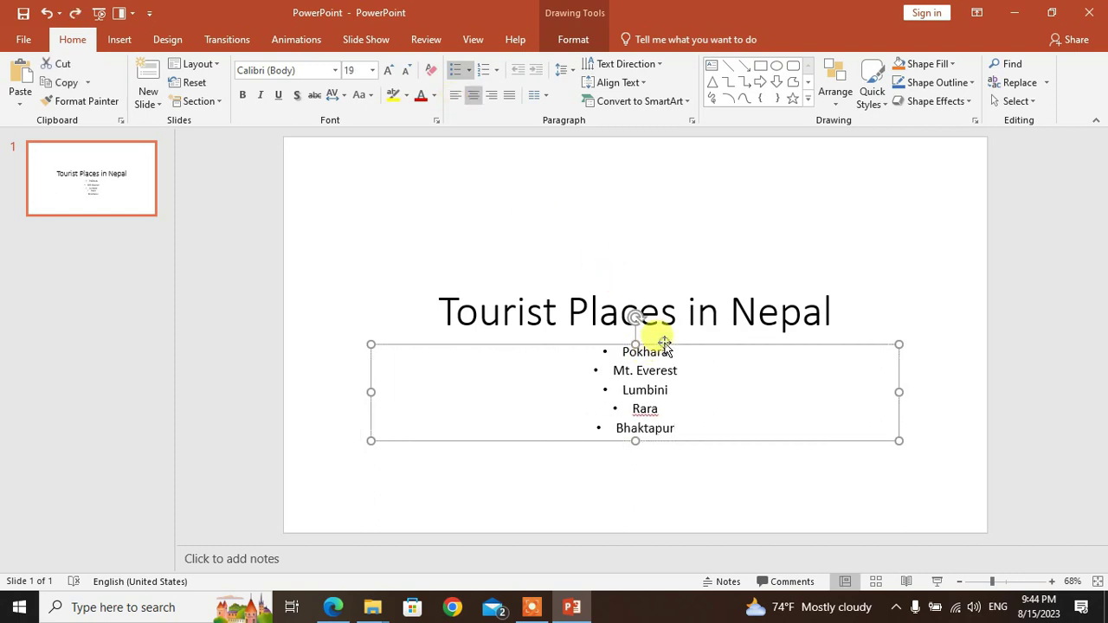
left_click(457, 97)
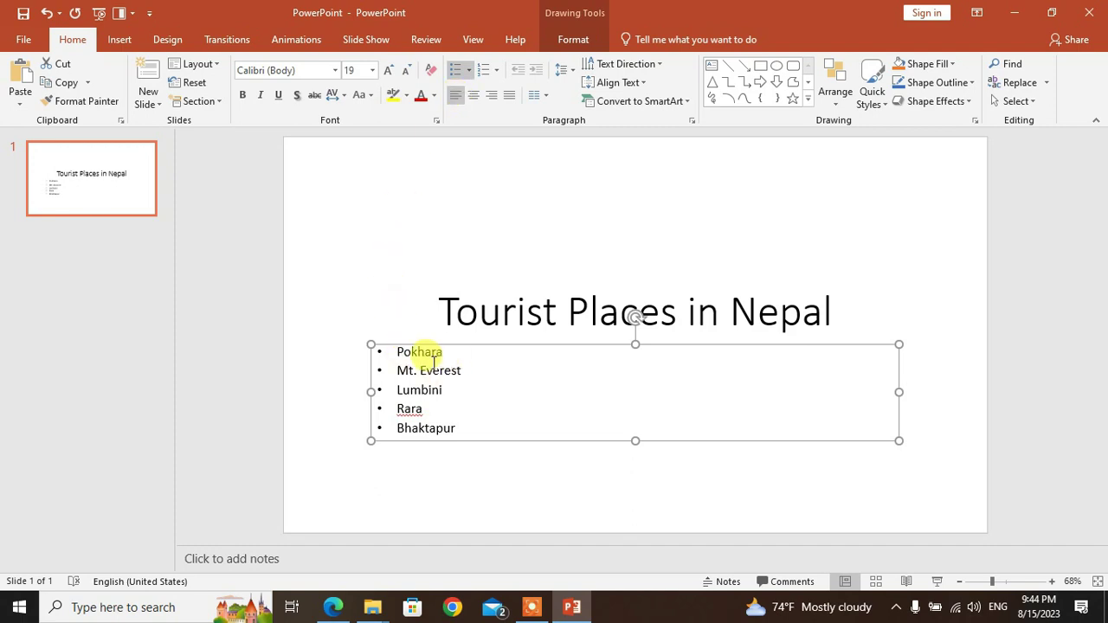
left_click_drag(371, 391, 445, 372)
left_click(494, 256)
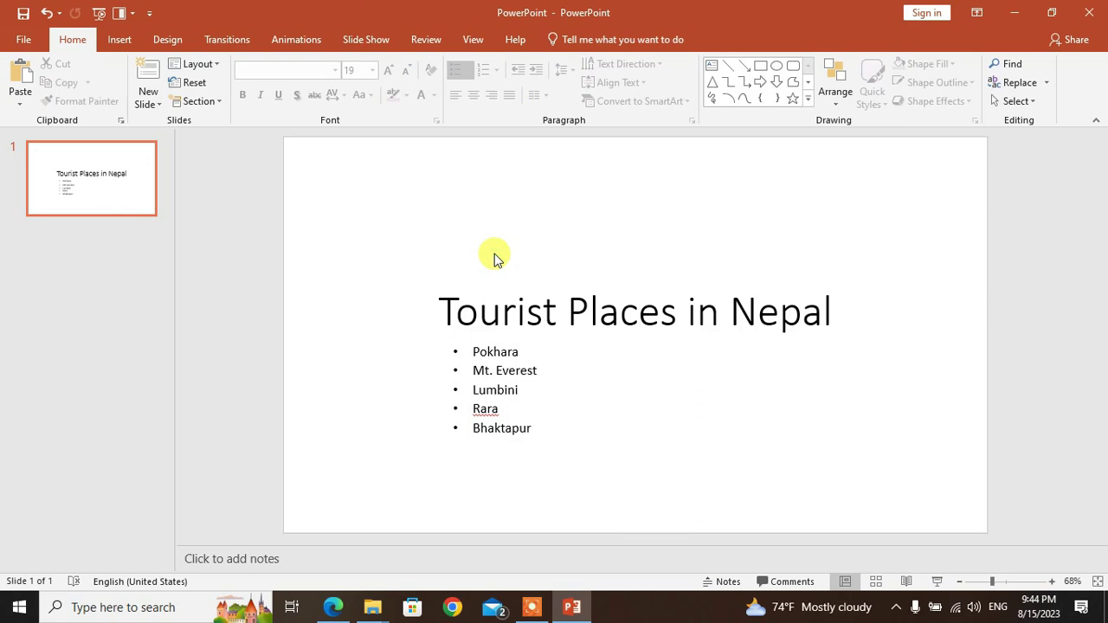
- Snap PowerPoint beside the PDF again and add a second slide
key("super+Down")
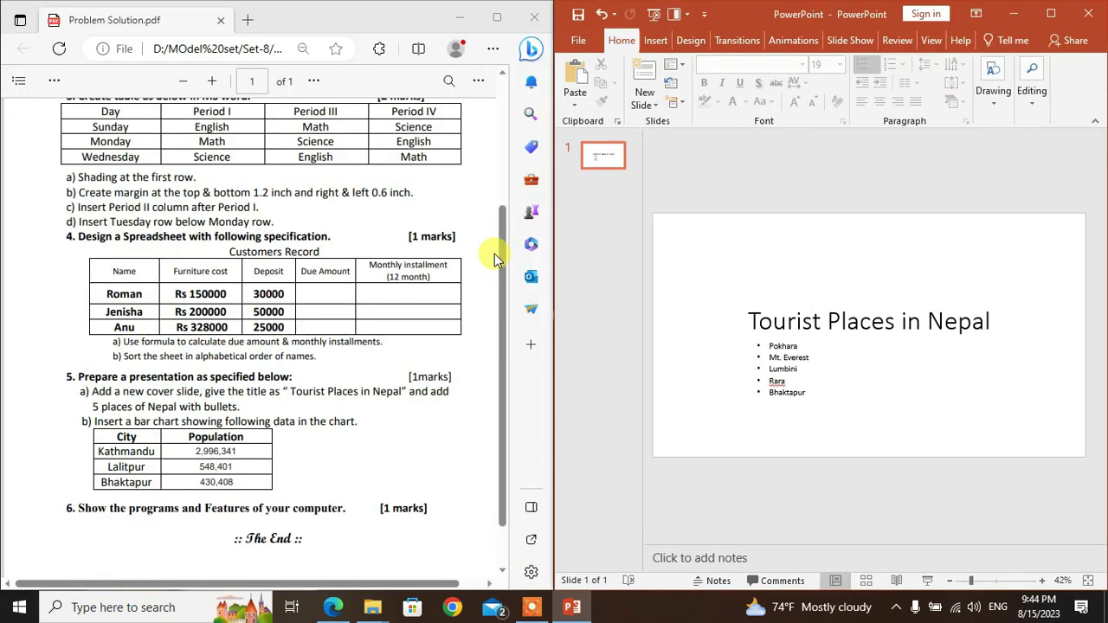
mouse_move(1030, 554)
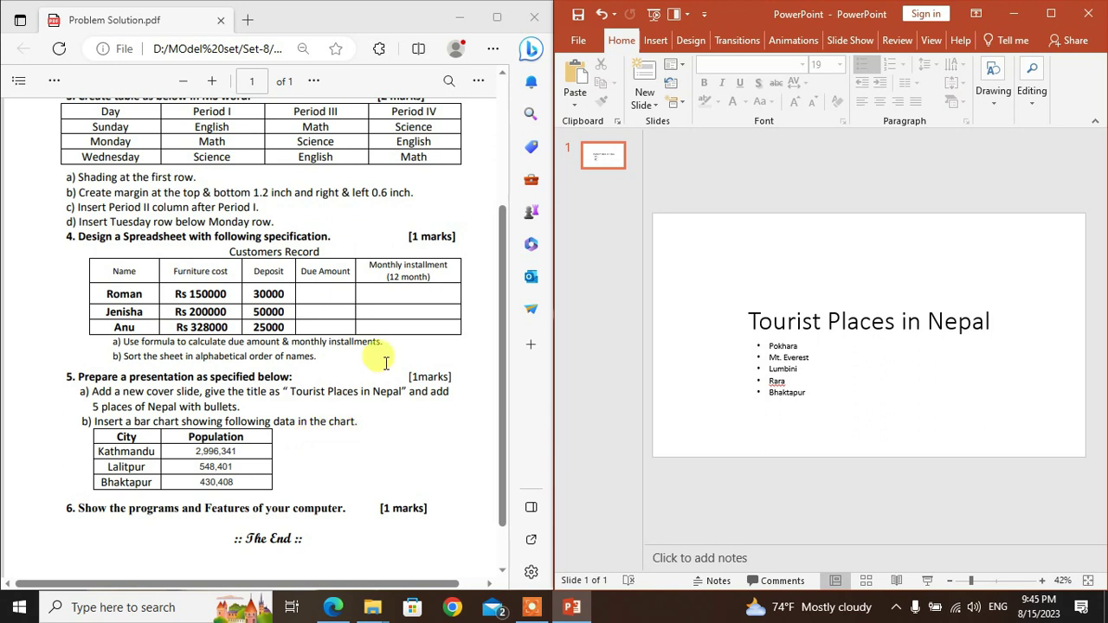
left_click(644, 78)
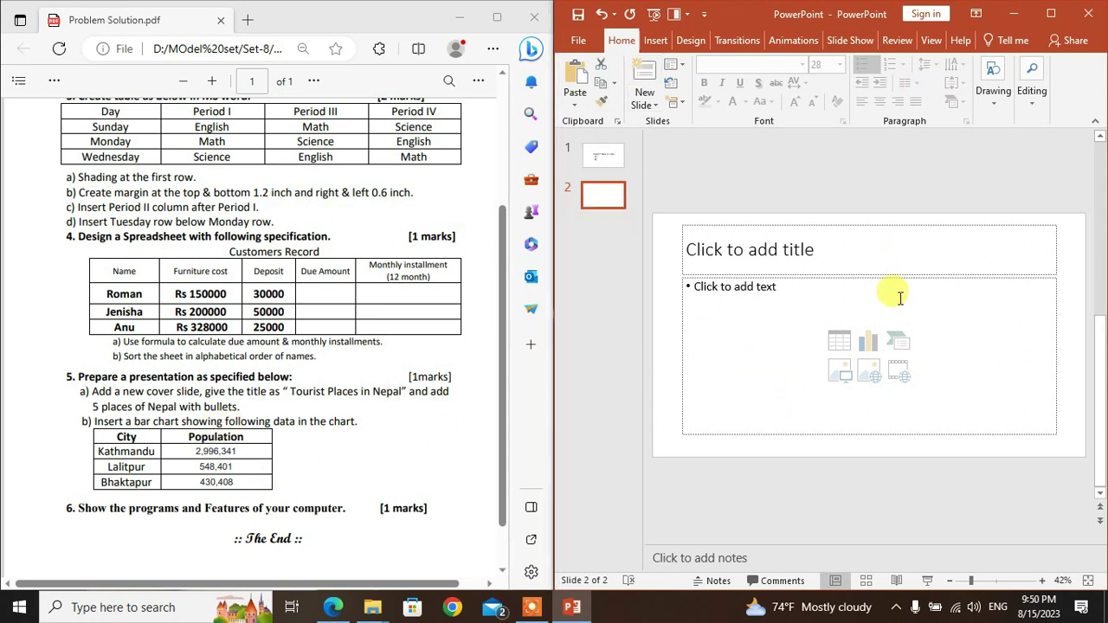
- Insert a Clustered Bar chart into slide 2's content placeholder
left_click(871, 342)
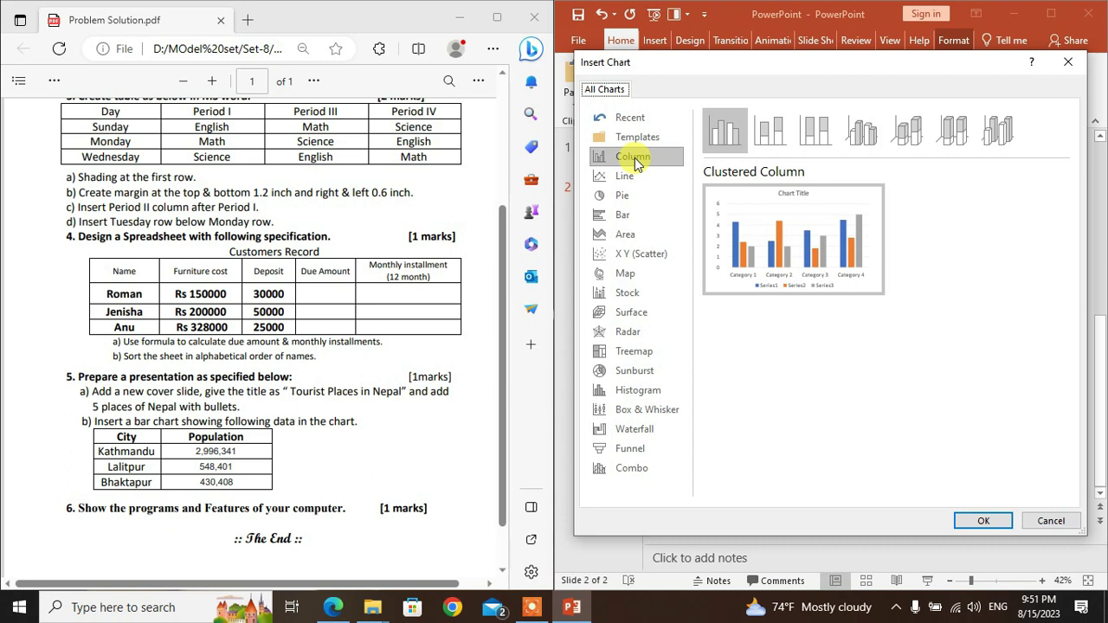
left_click(622, 215)
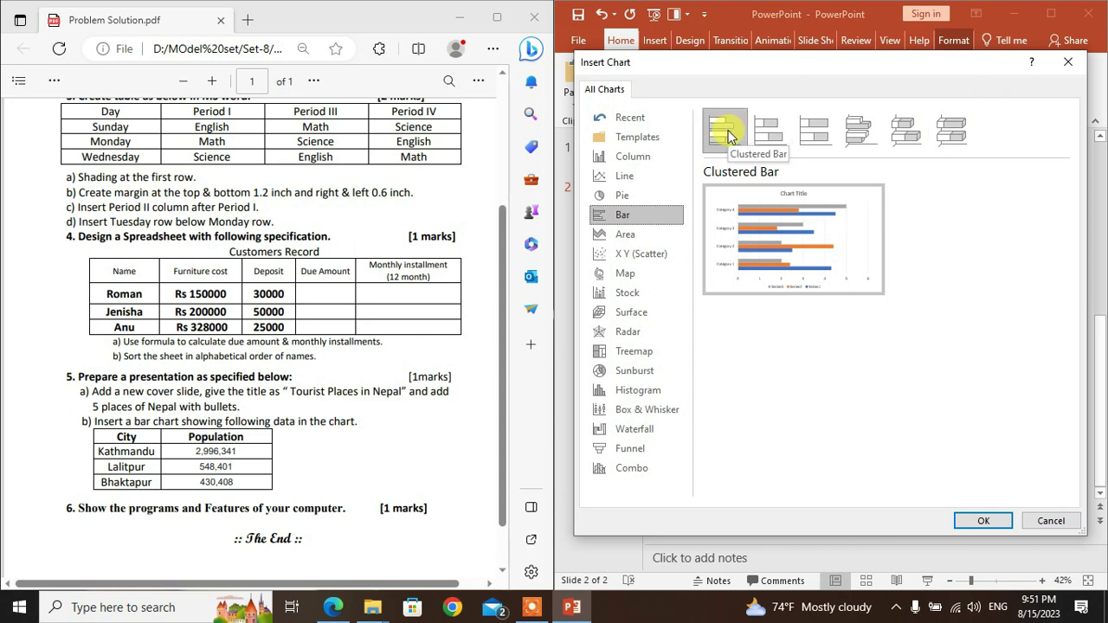
left_click(983, 522)
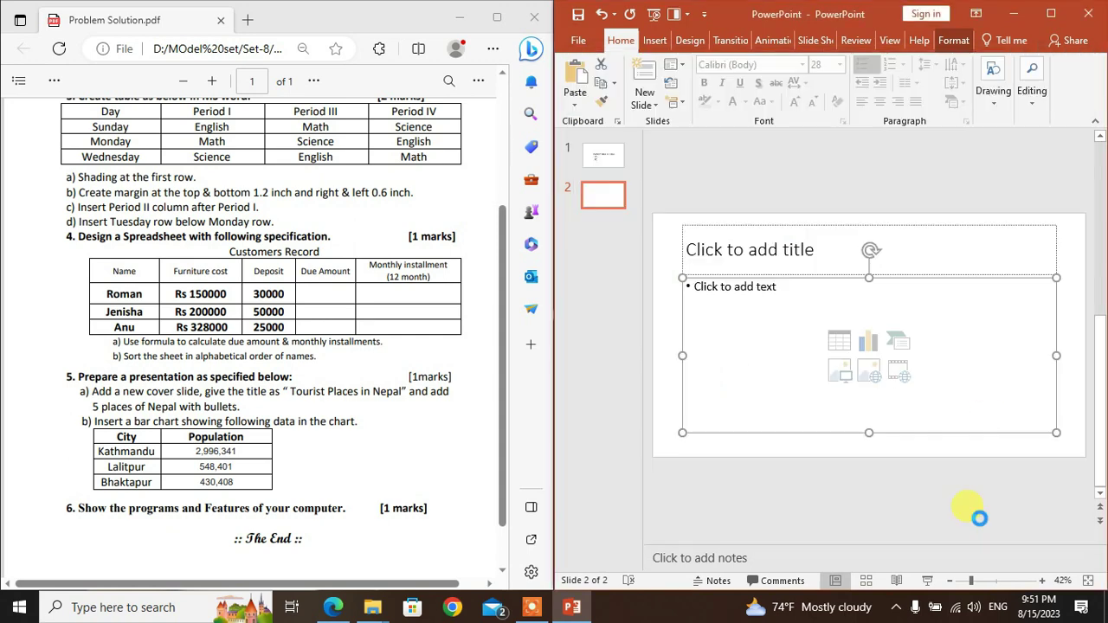
- Name the chart data headers City in A1 and Population in B1
left_click(1052, 14)
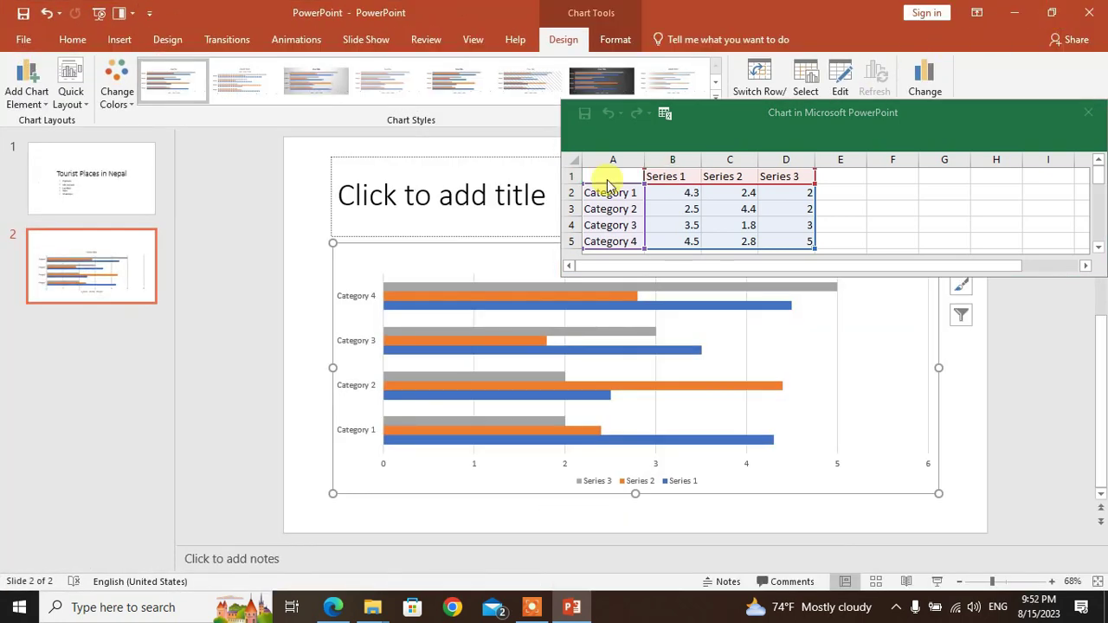
left_click(665, 194)
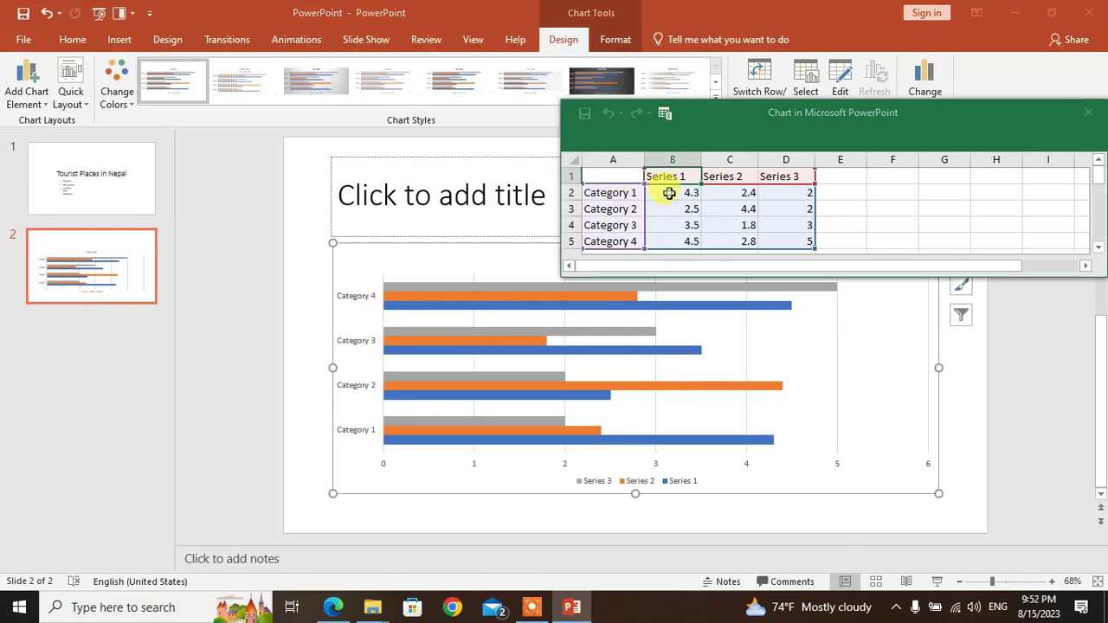
left_click(600, 176)
type("City")
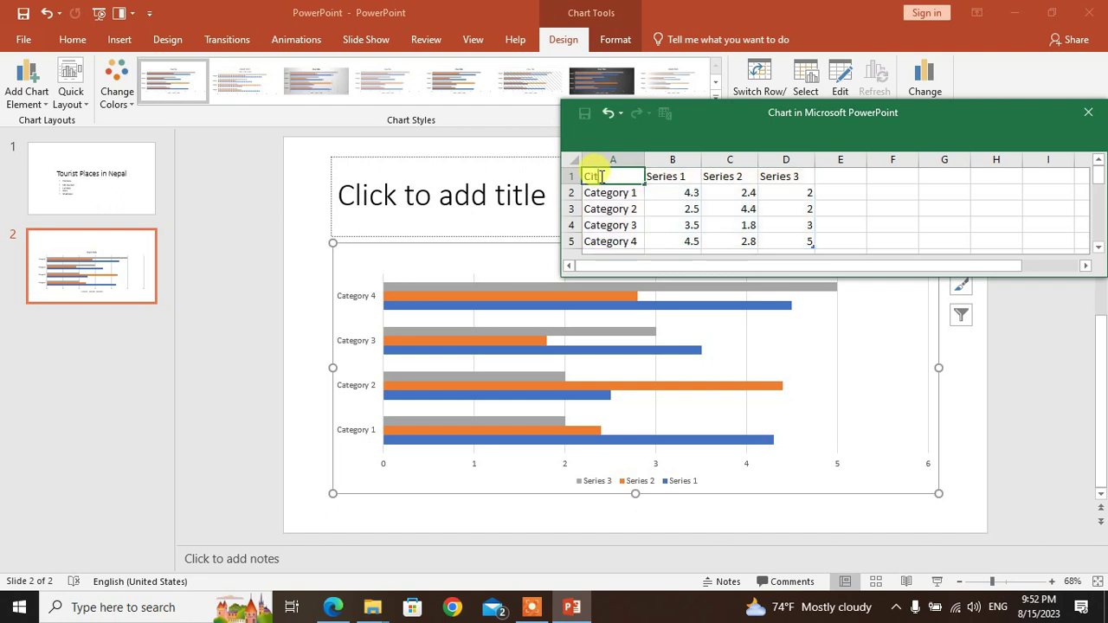
key("Tab")
type("Population")
key("Tab")
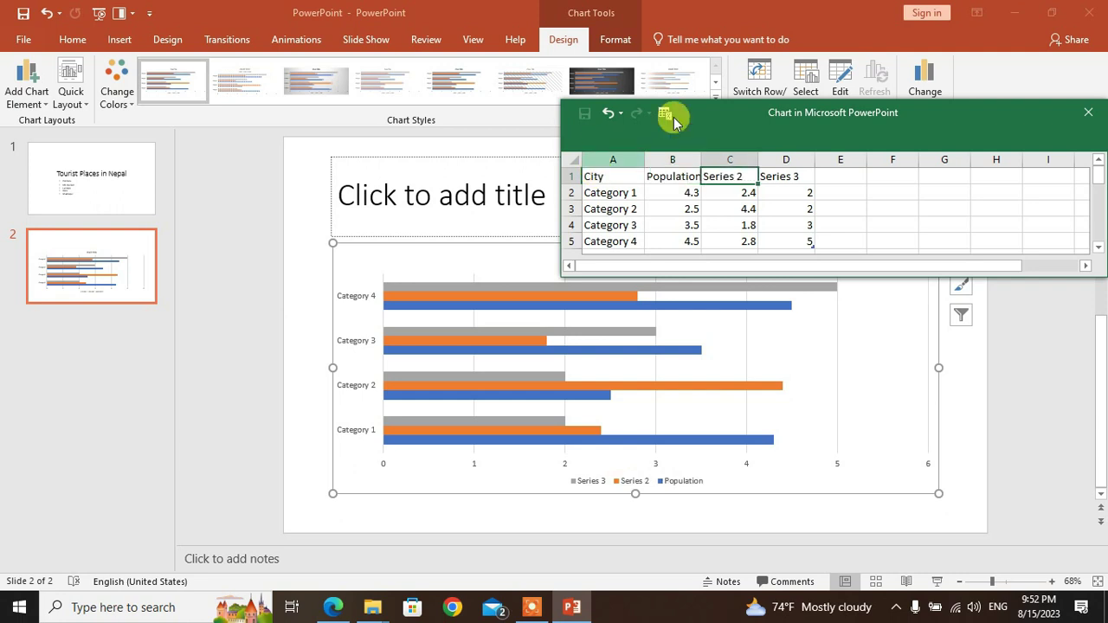
- Delete the unused Series 2 and Series 3 columns from the chart data
left_click_drag(729, 159, 773, 157)
right_click(773, 158)
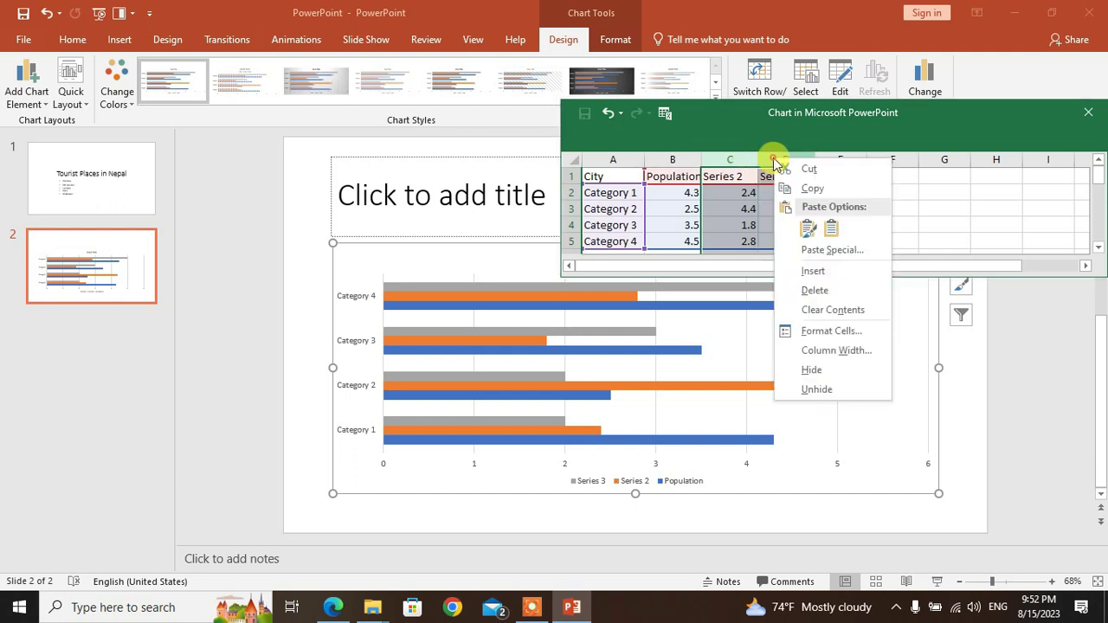
left_click(813, 292)
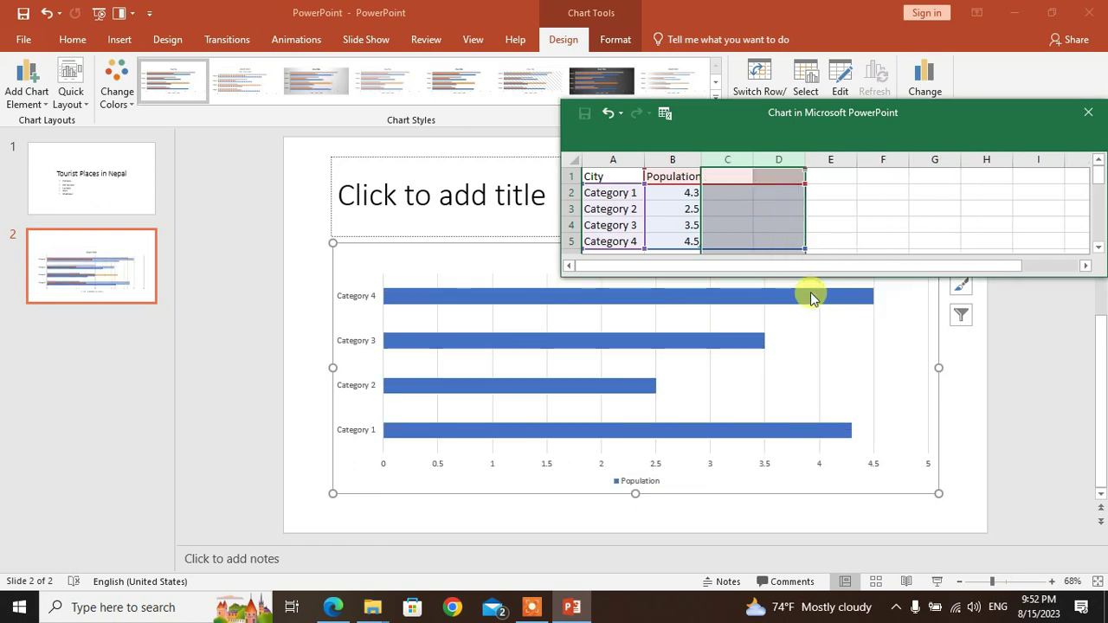
left_click(464, 192)
key("super+Down")
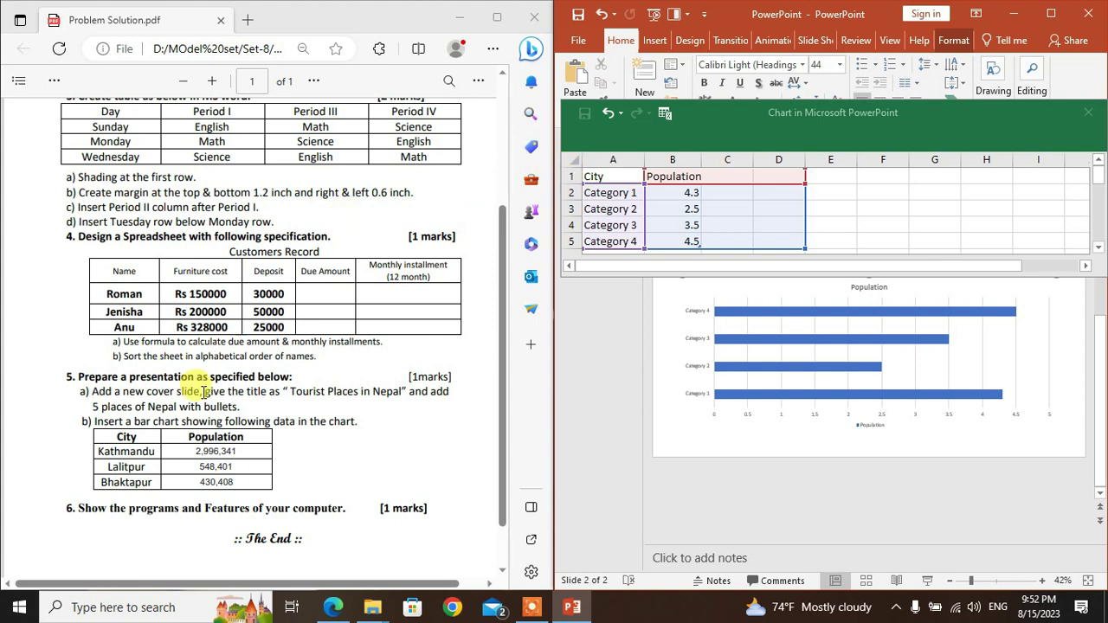
- Fill in Kathmandu 2,996,341, Lalitpur 548,401 and Bhaktapur 430,408, deleting the Category 4 row
left_click(611, 194)
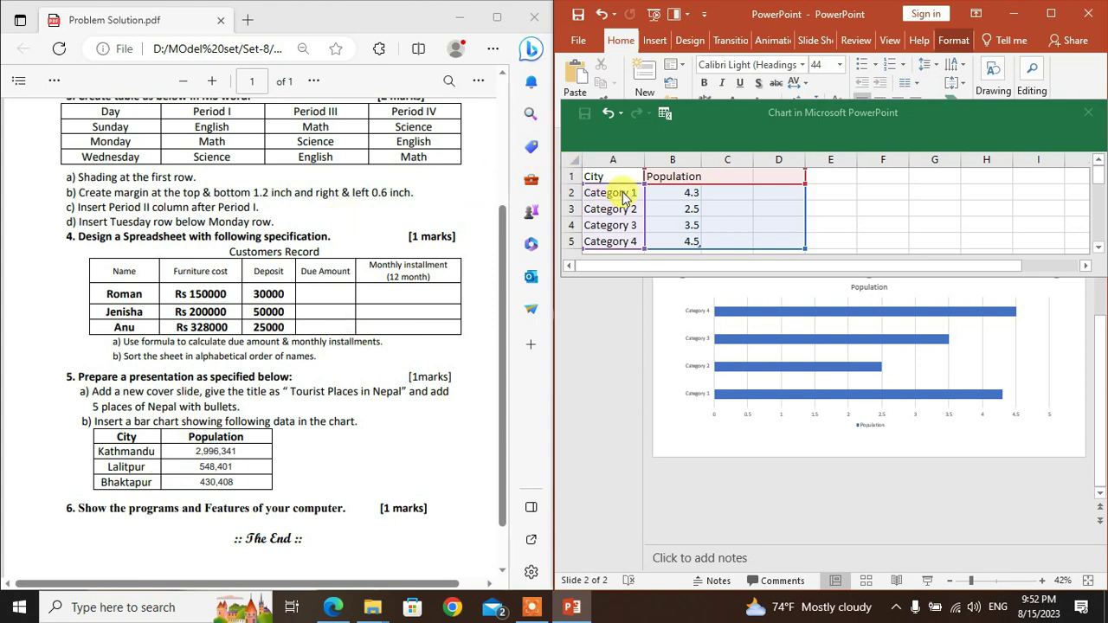
type("Kathmandu Lalitpur Bhaktapur")
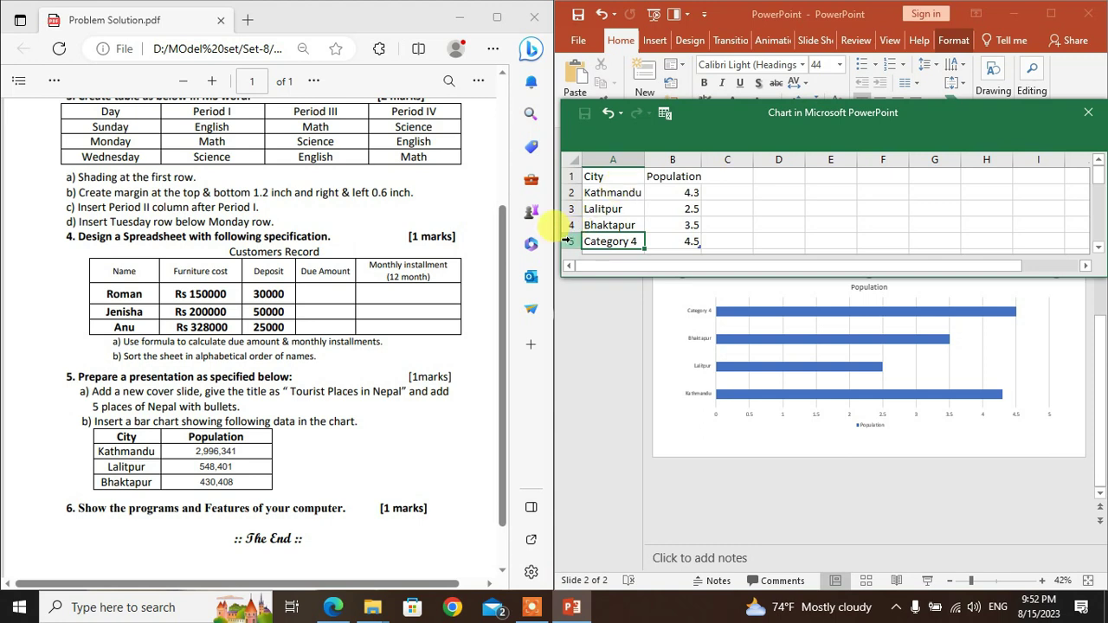
right_click(567, 241)
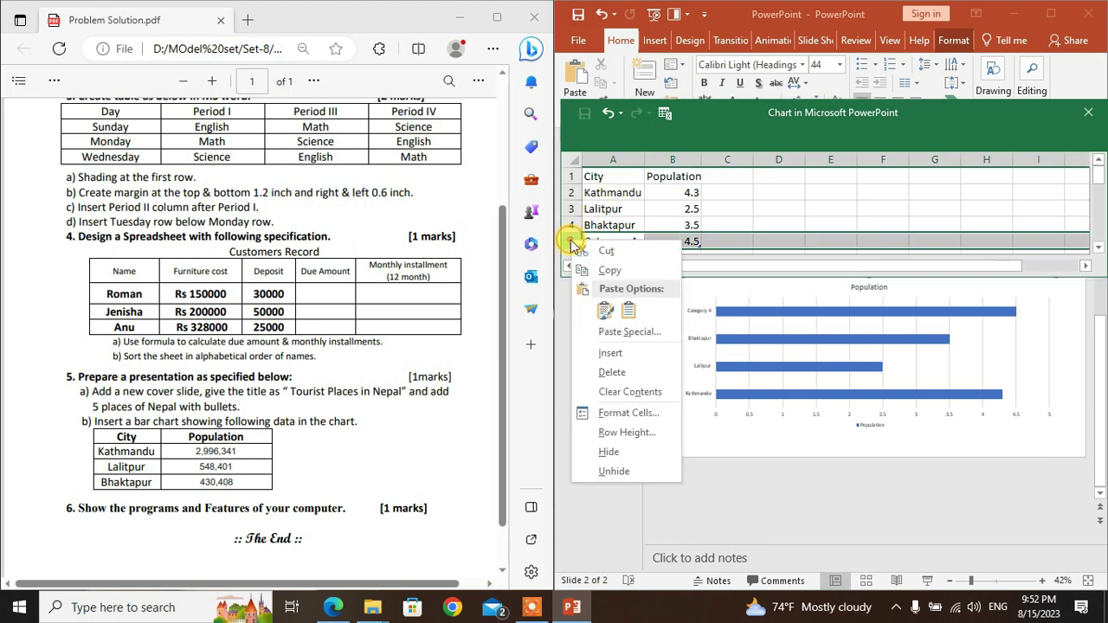
left_click(597, 376)
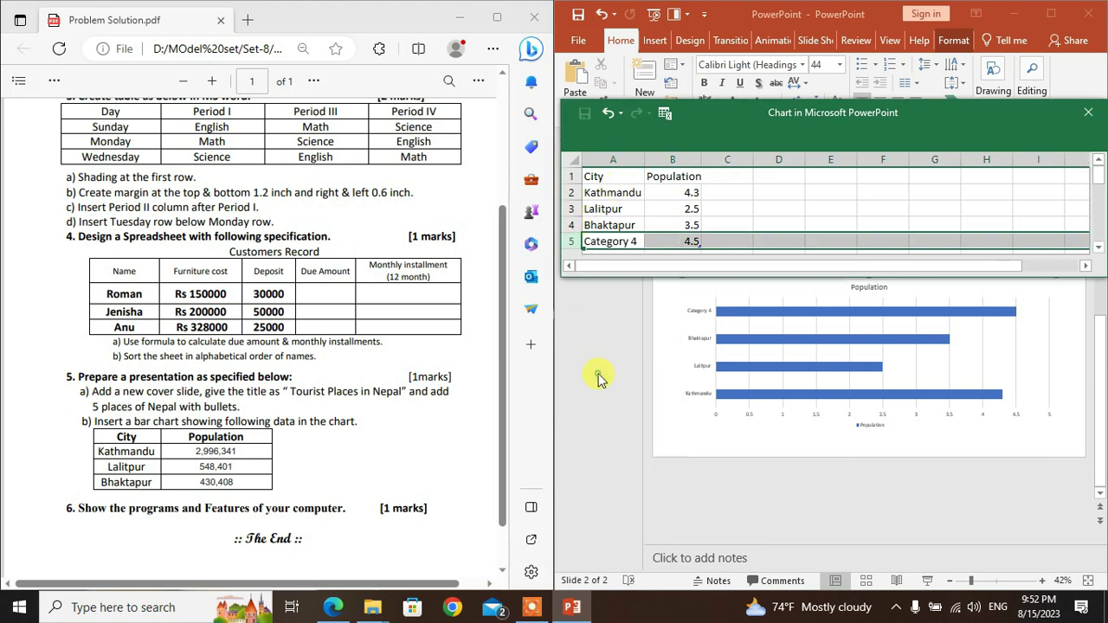
left_click(680, 192)
type("2,996,341 548,401 430,408")
key("Return")
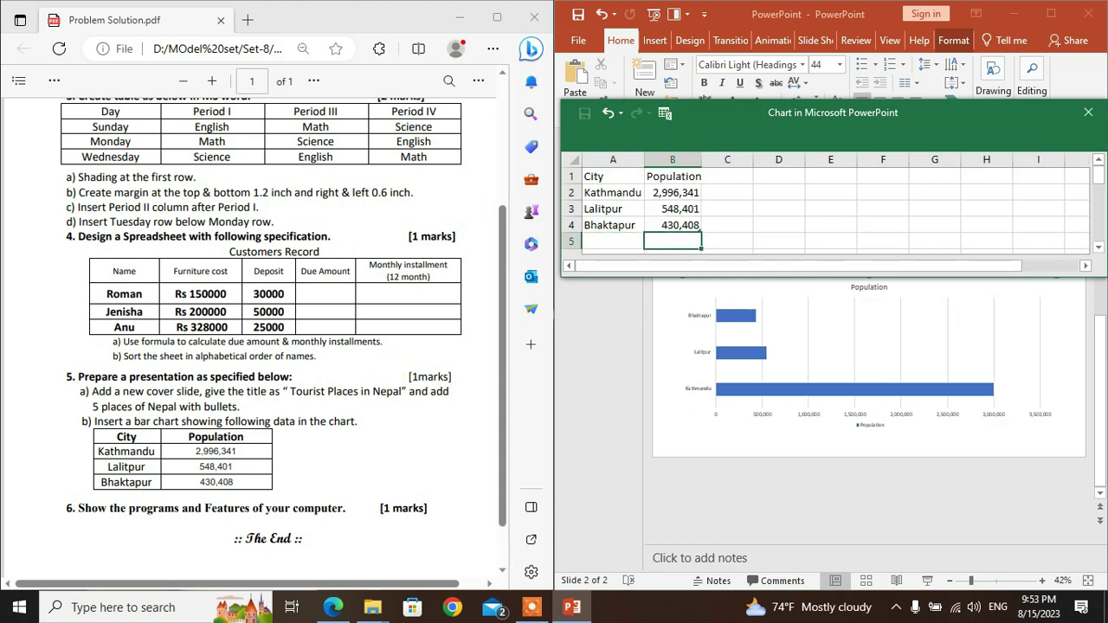
- Close the chart data sheet, then close the finished PowerPoint presentation
left_click(1048, 16)
left_click(1048, 15)
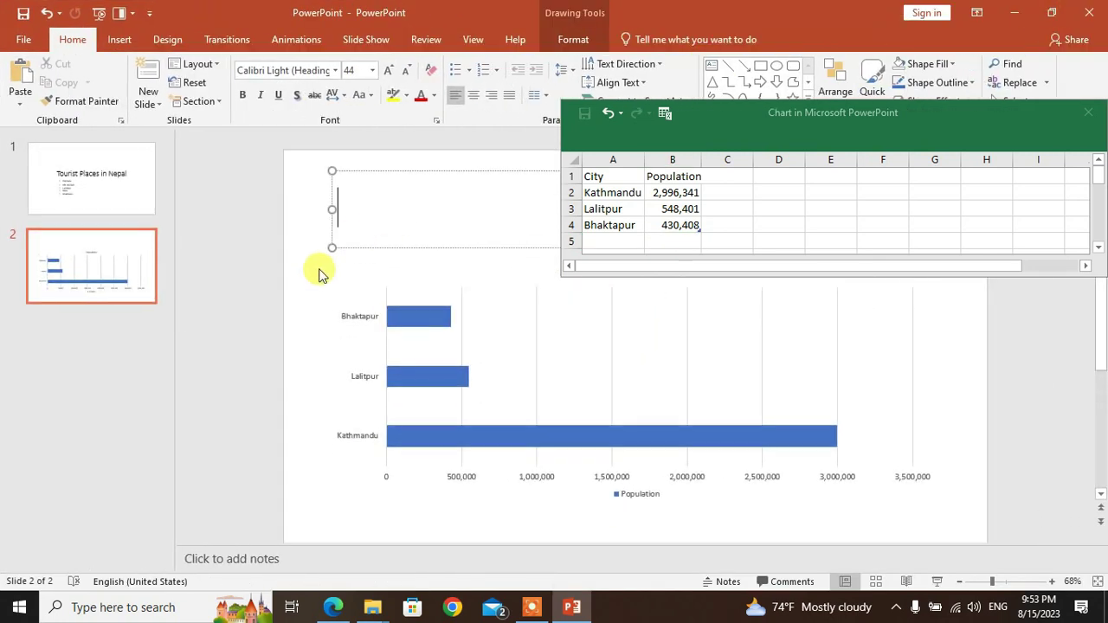
left_click_drag(724, 112, 594, 148)
left_click(952, 154)
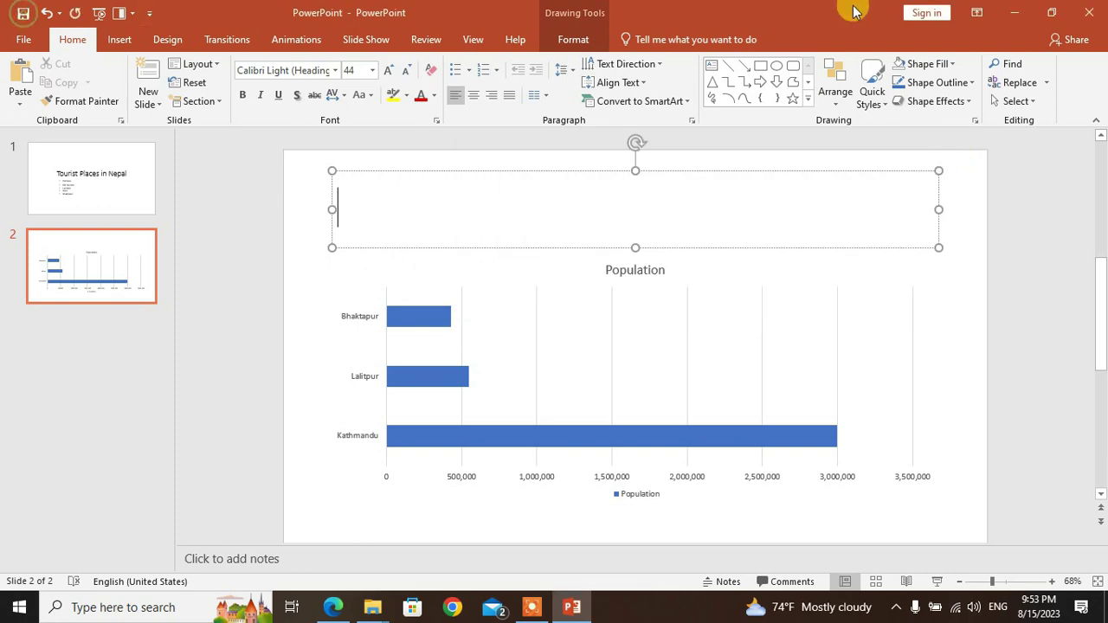
left_click(1091, 19)
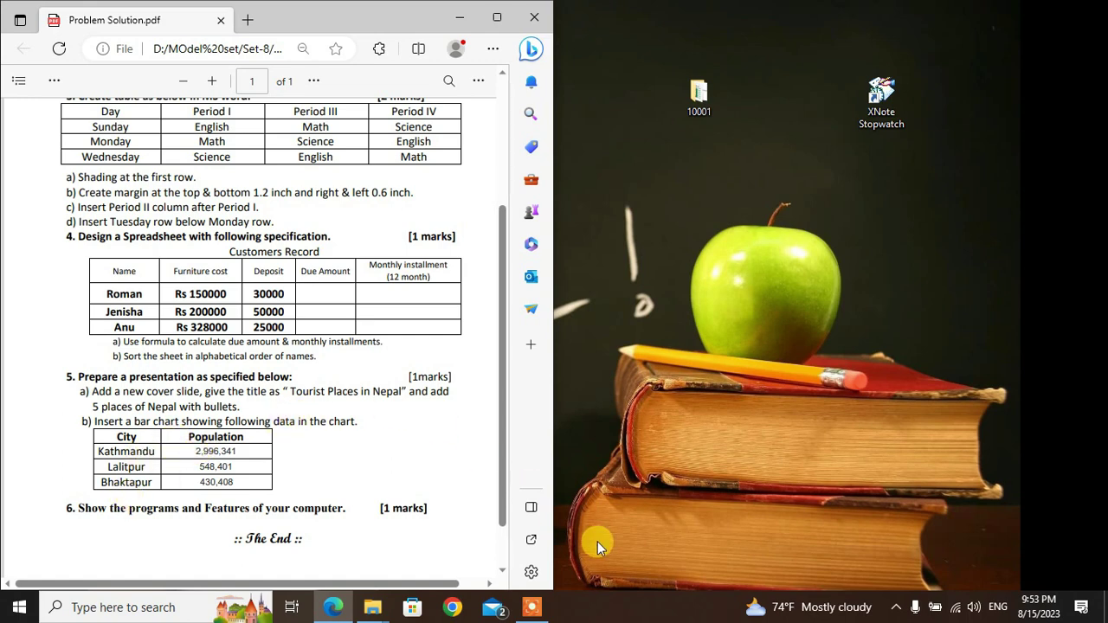
- Open the Windows document from the 10001 folder, then minimize Explorer, Word and the PDF viewer
mouse_move(370, 604)
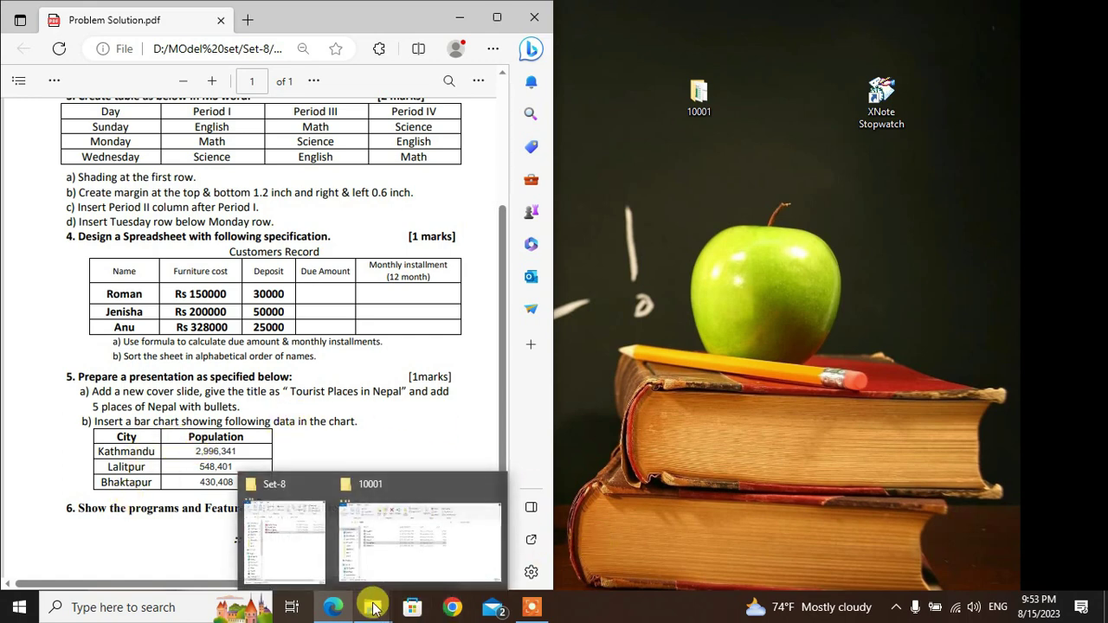
left_click(430, 522)
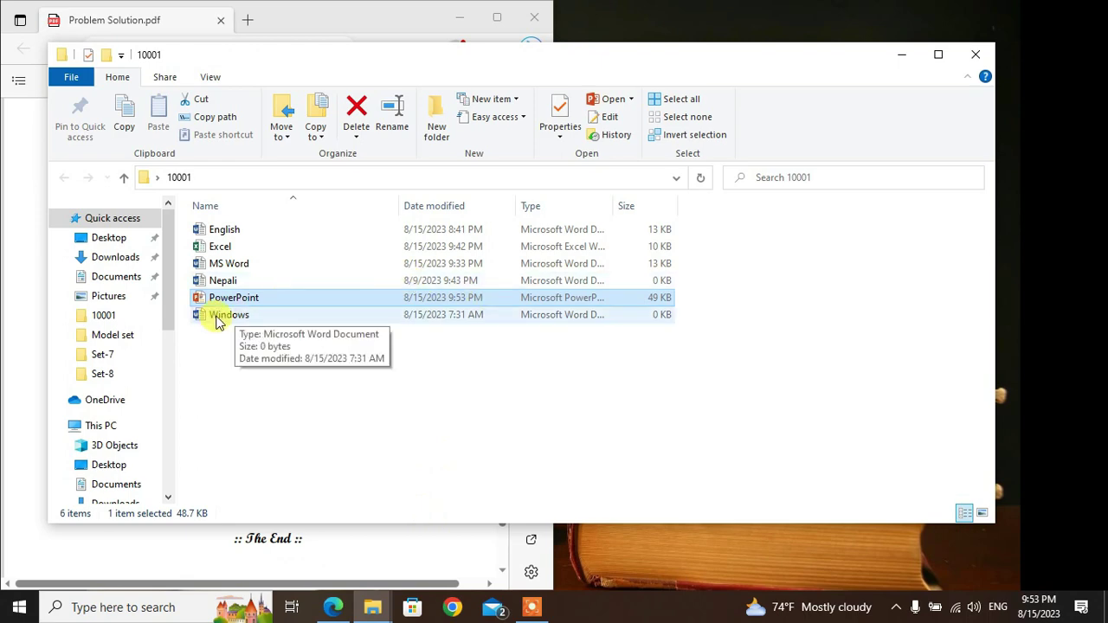
double_click(218, 317)
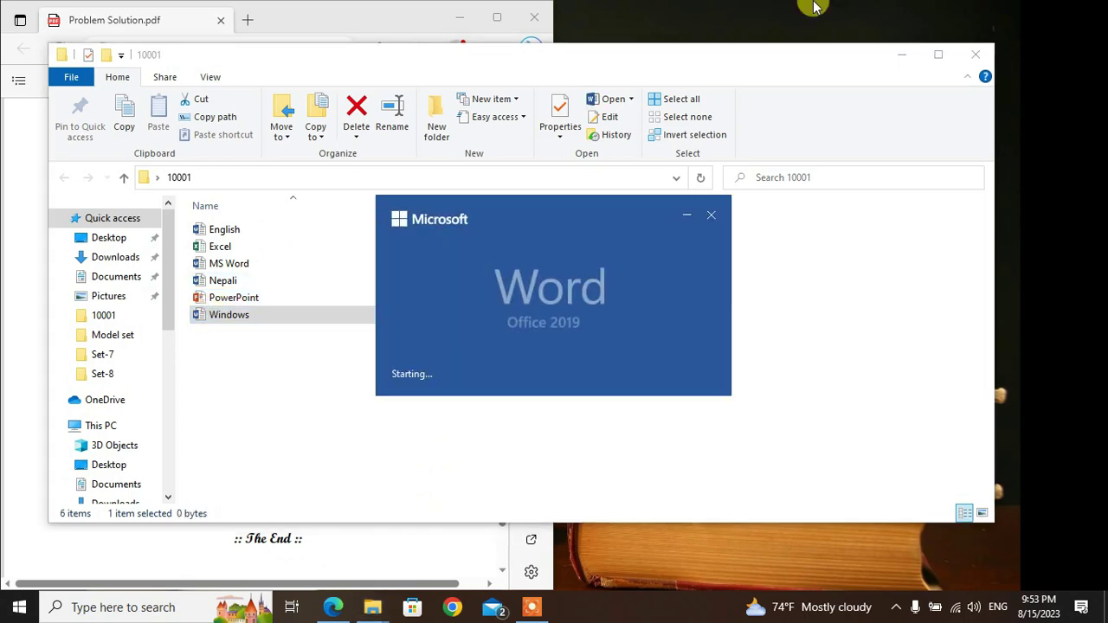
left_click(901, 55)
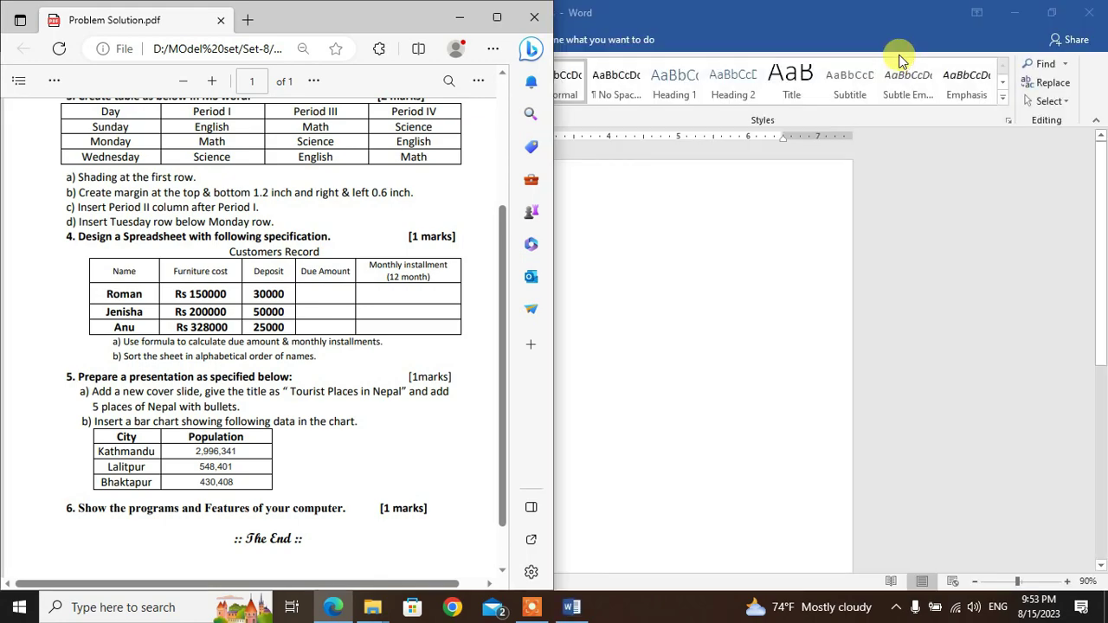
left_click(1025, 8)
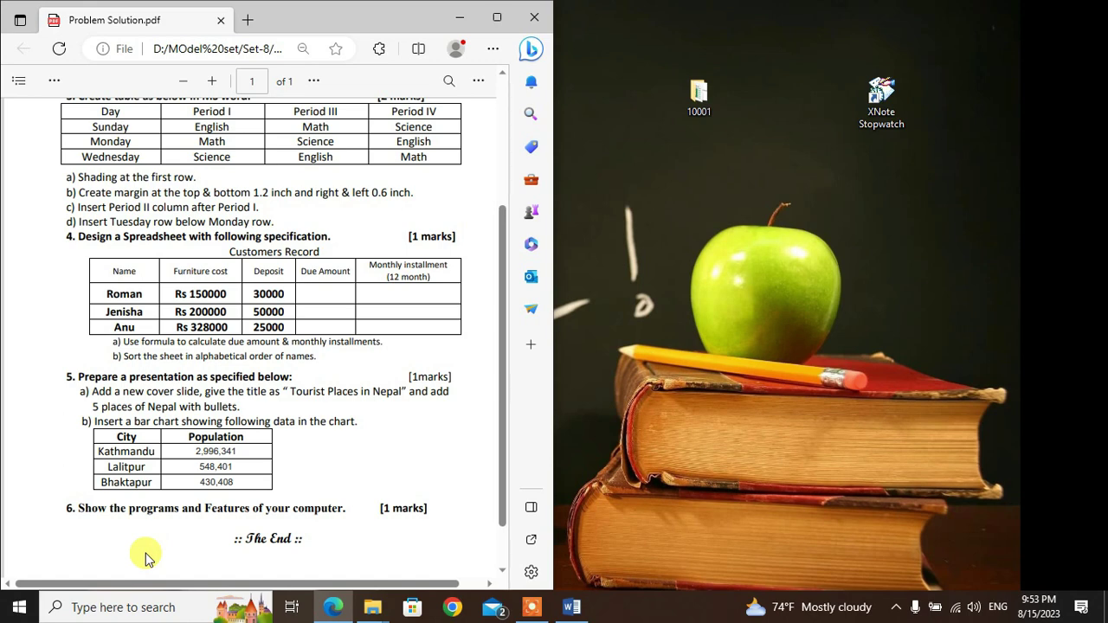
left_click(460, 17)
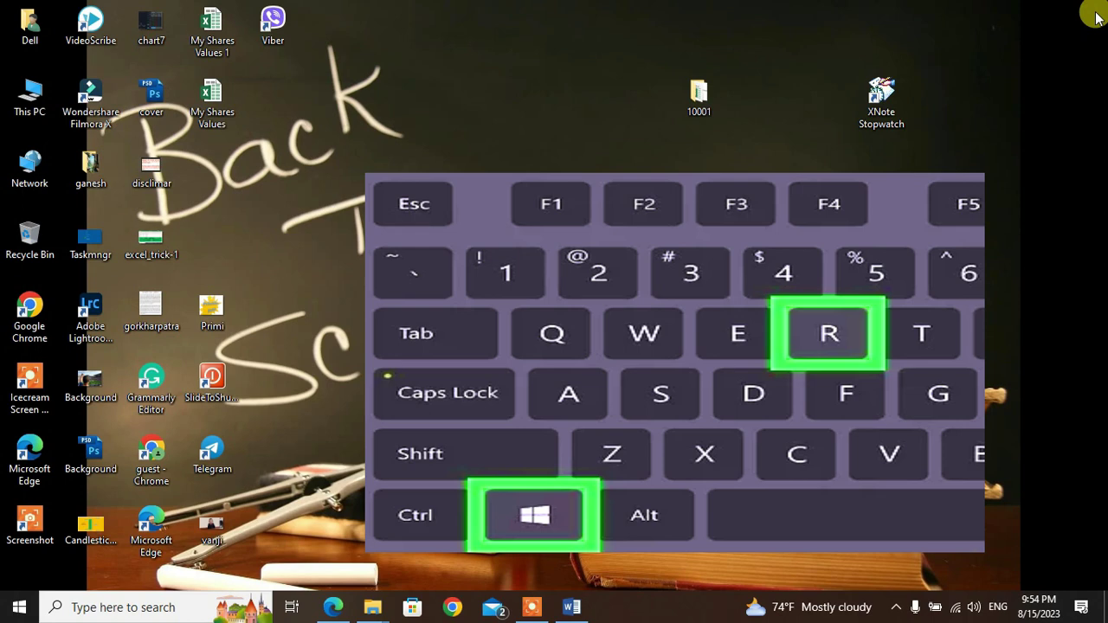
- Run appwiz.cpl from the Run box to list the installed programs
key("super+r")
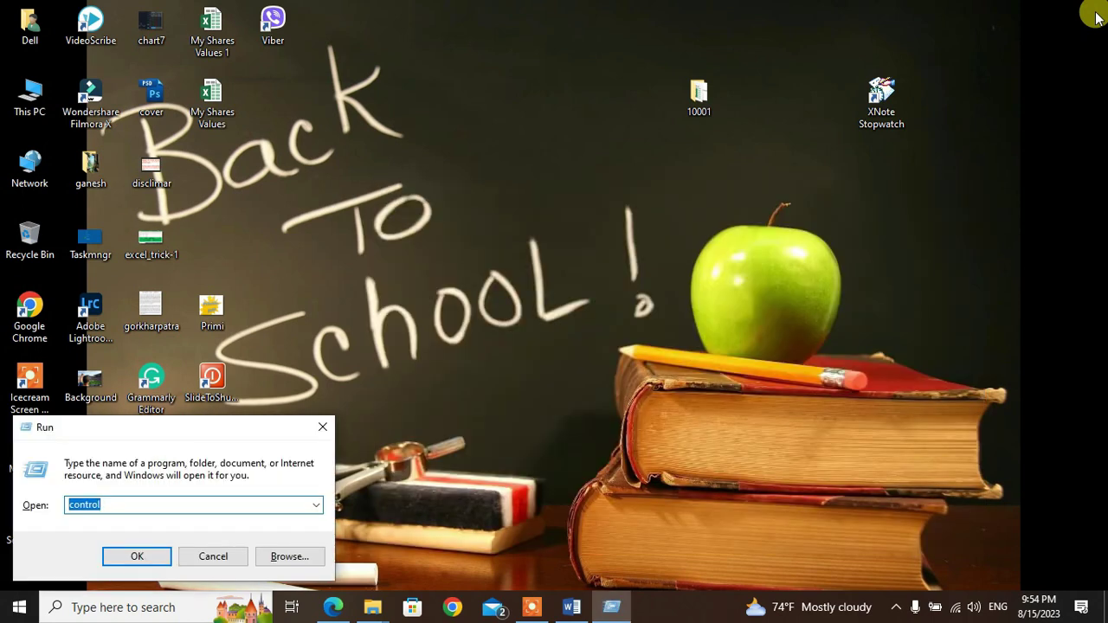
key("BackSpace")
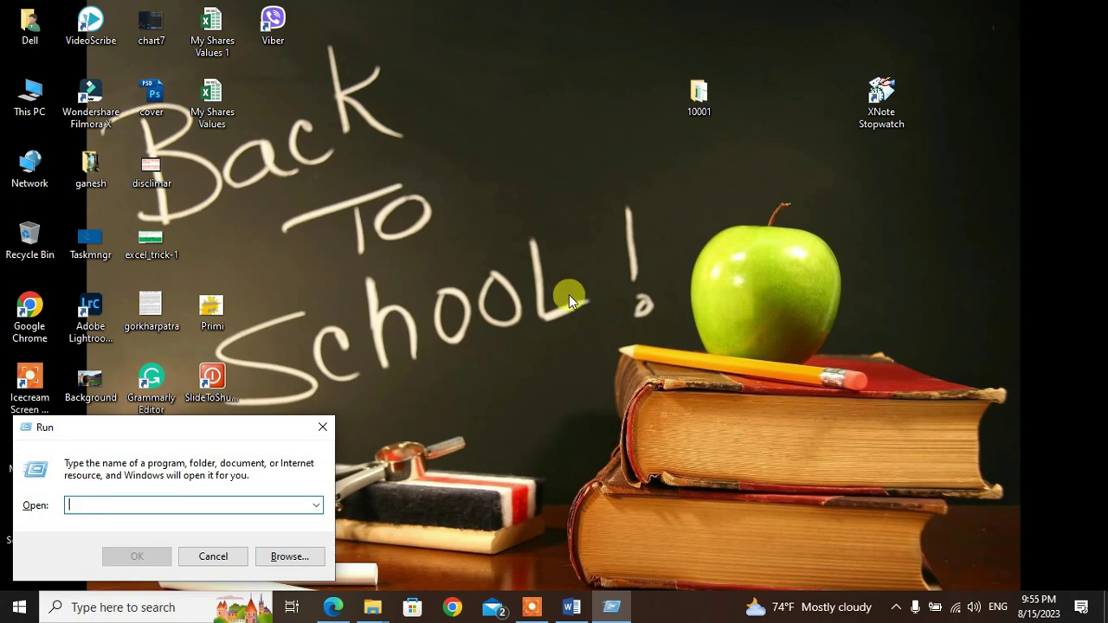
left_click(107, 501)
type("appw")
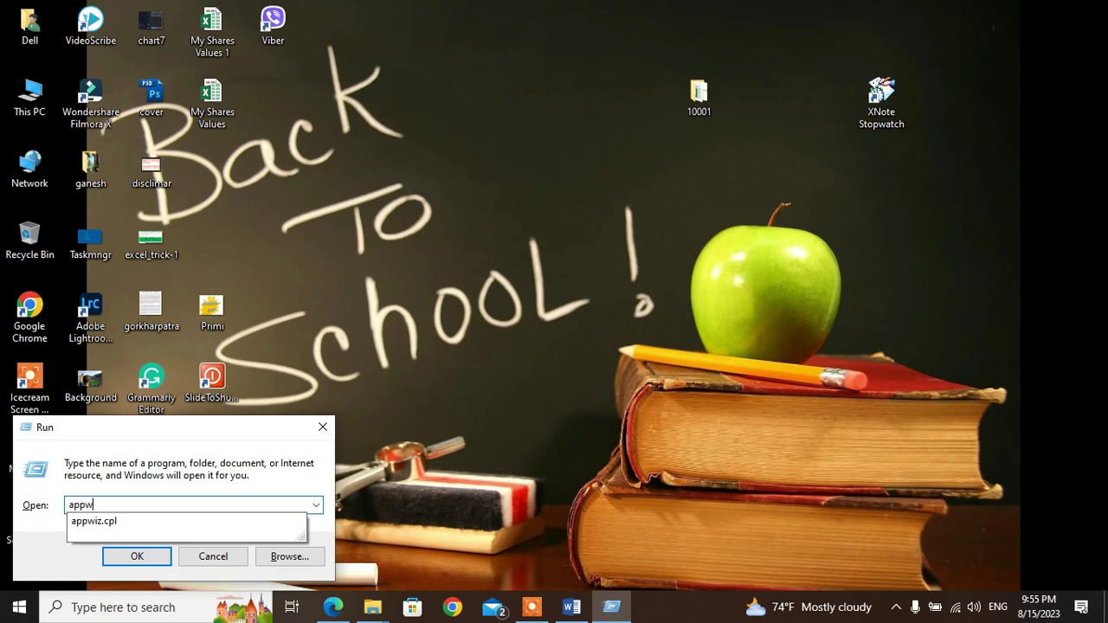
type("iz.cpl")
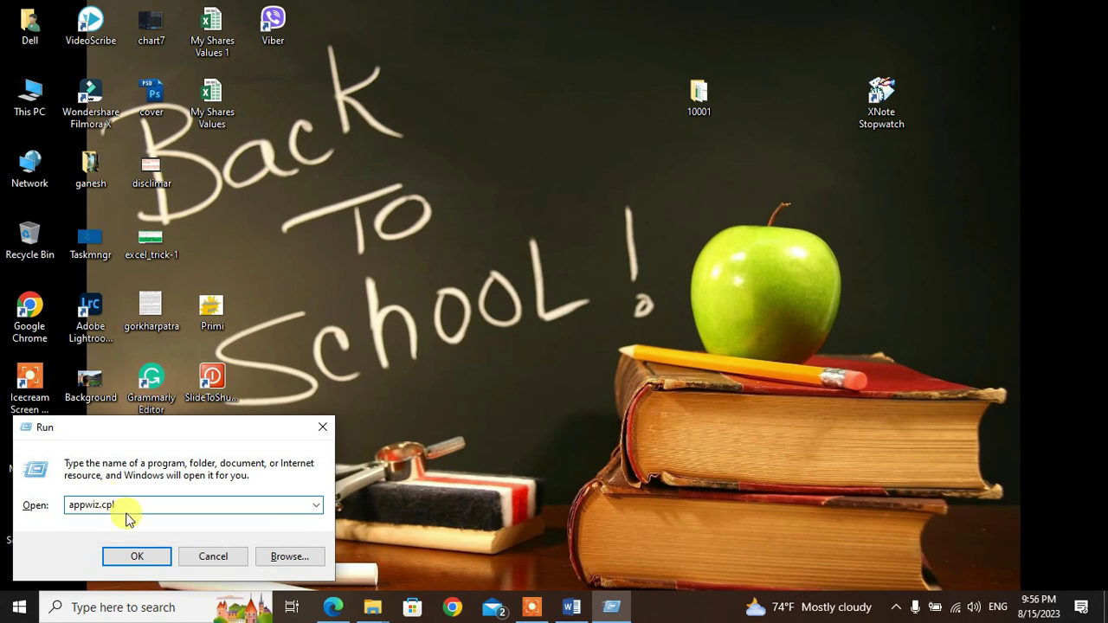
left_click(137, 555)
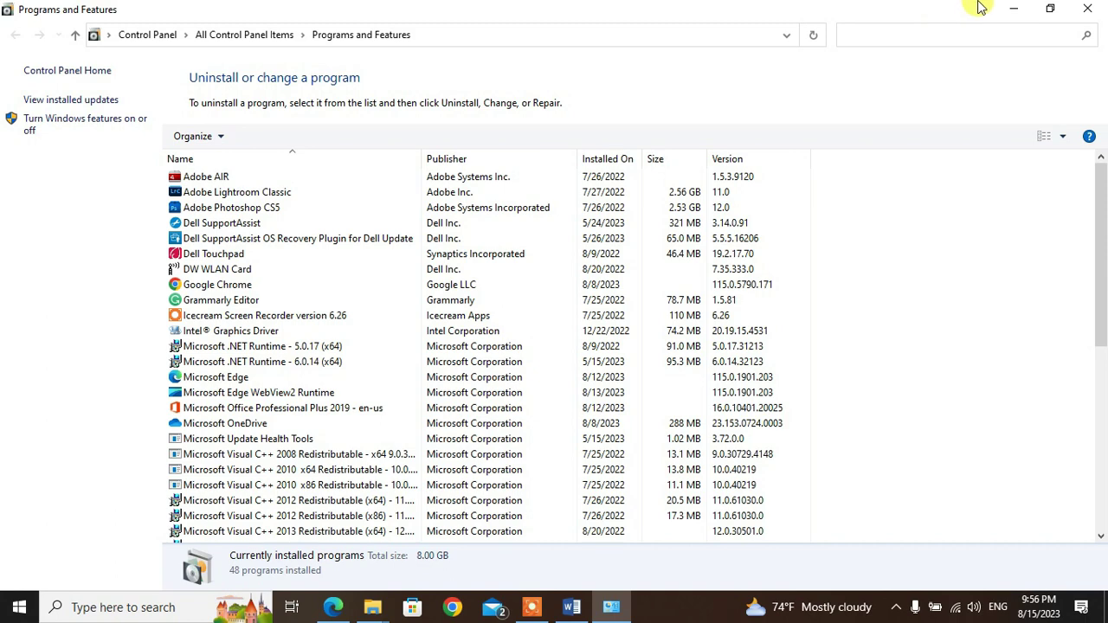
- Reopen Programs and Features through Control Panel, then switch back to the blank Word document
left_click(1089, 13)
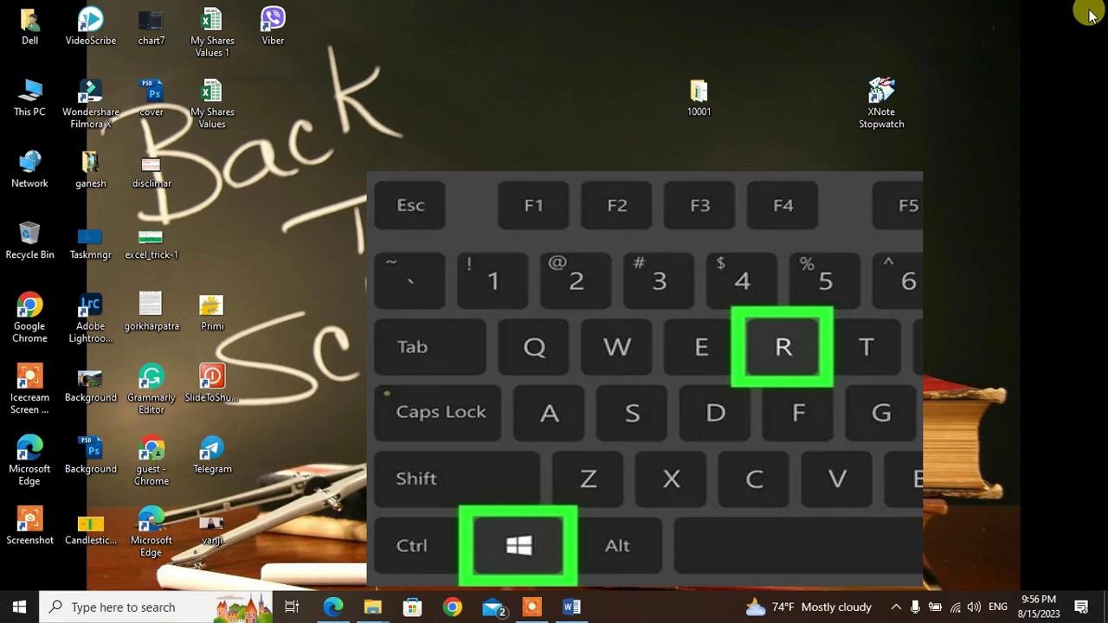
key("super+r")
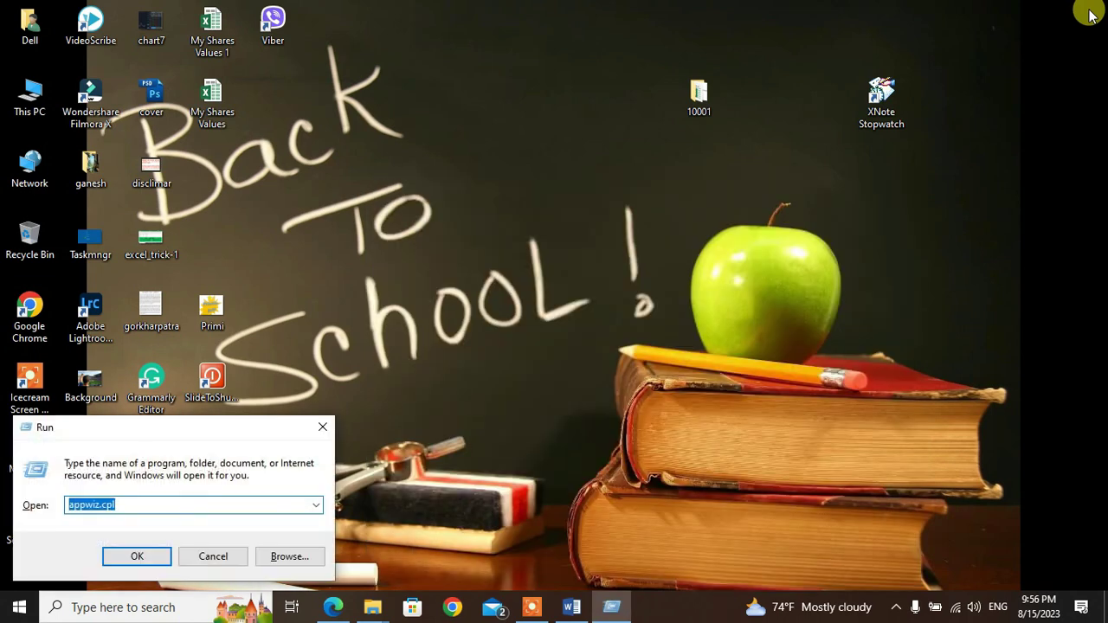
type("control")
key("Return")
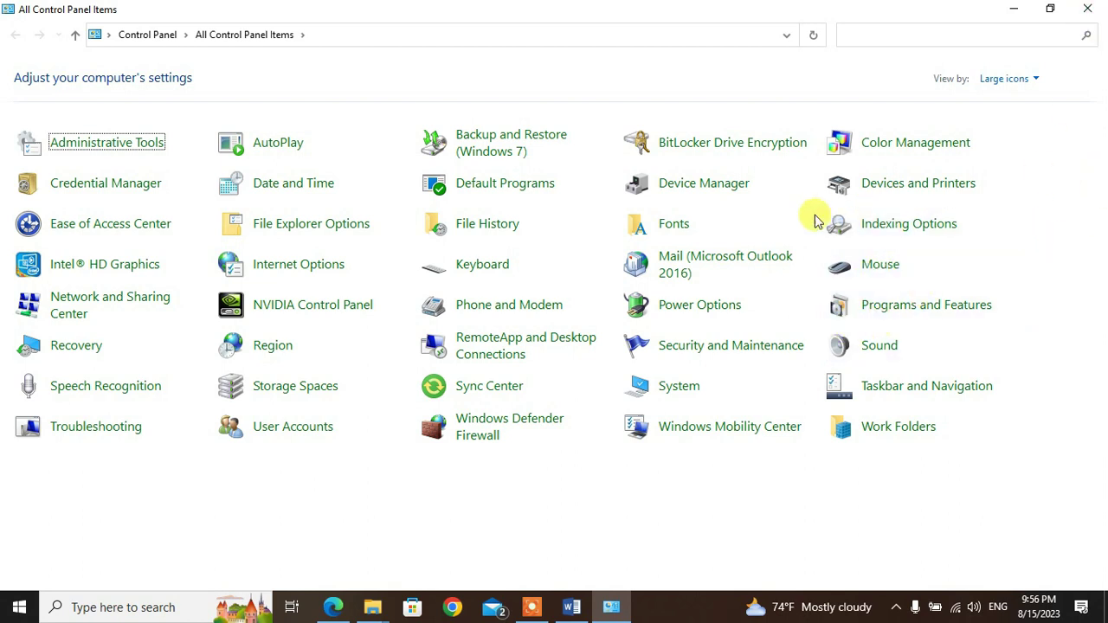
left_click(945, 315)
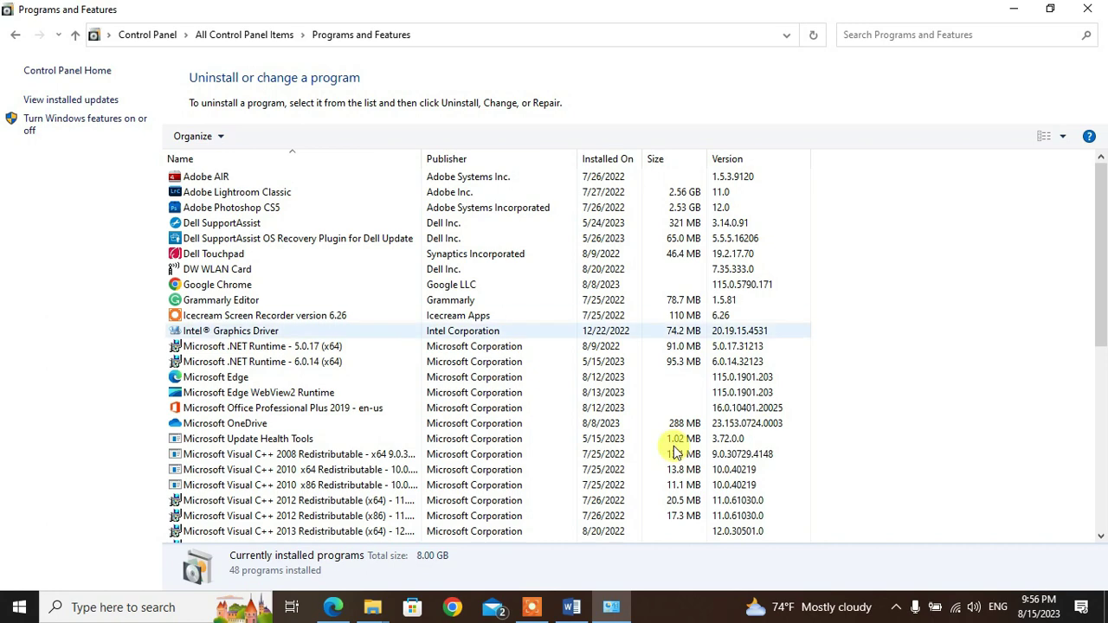
left_click(573, 608)
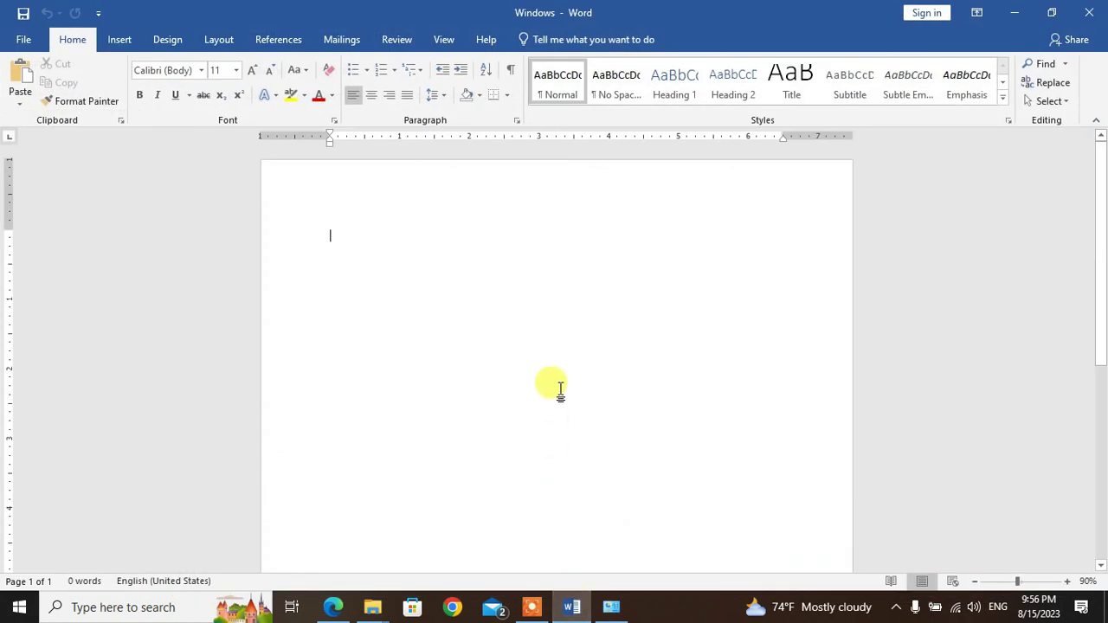
- Paste the Programs and Features screenshot into the Windows document, save, and close Word and Control Panel
key("ctrl+v")
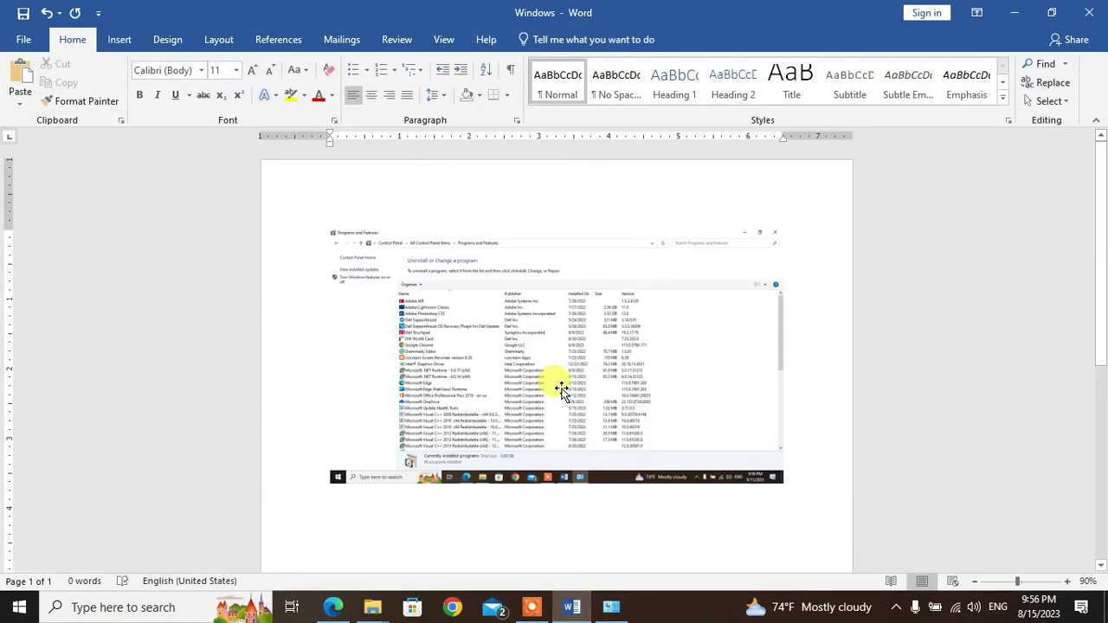
left_click(23, 14)
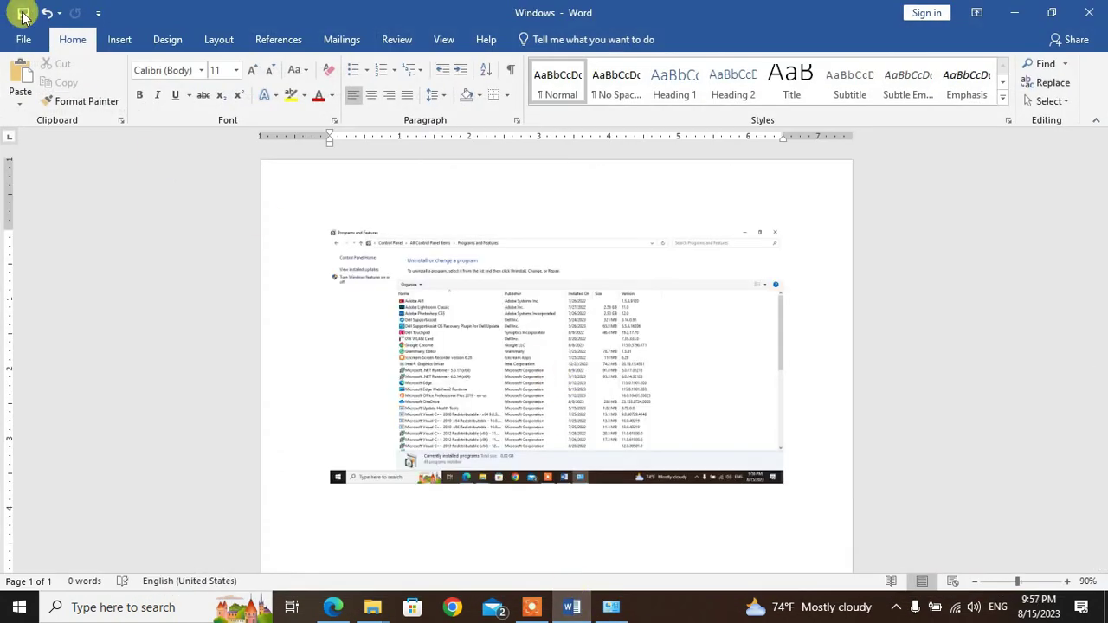
left_click(1086, 13)
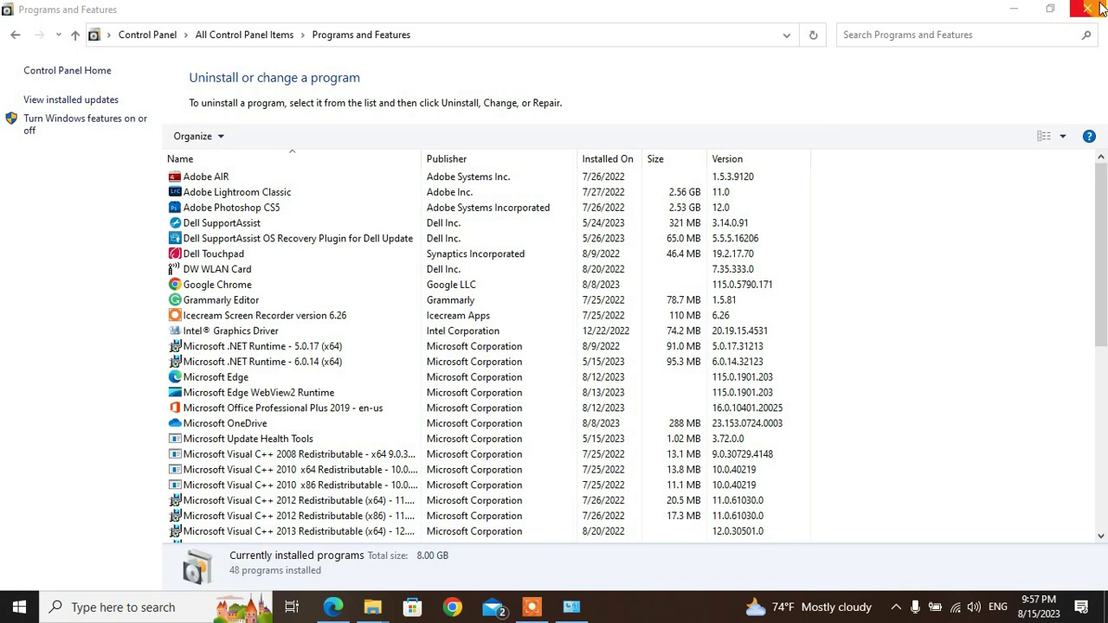
left_click(1088, 12)
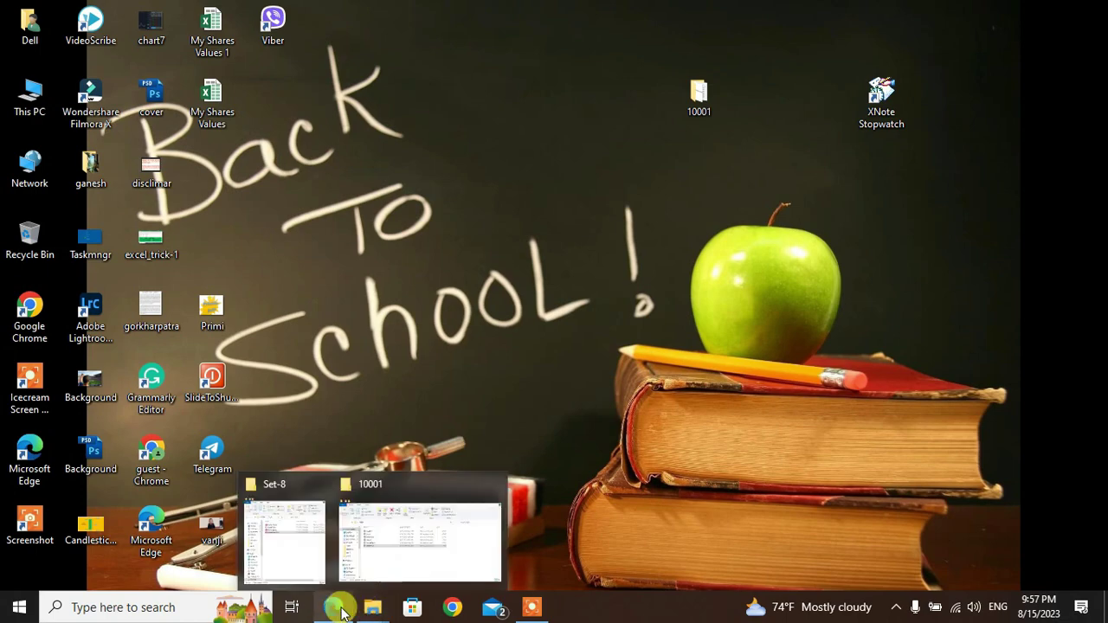
- Restore and maximize Edge, view Problem Solution.pdf at 100% zoom through its questions, then close it
left_click(334, 607)
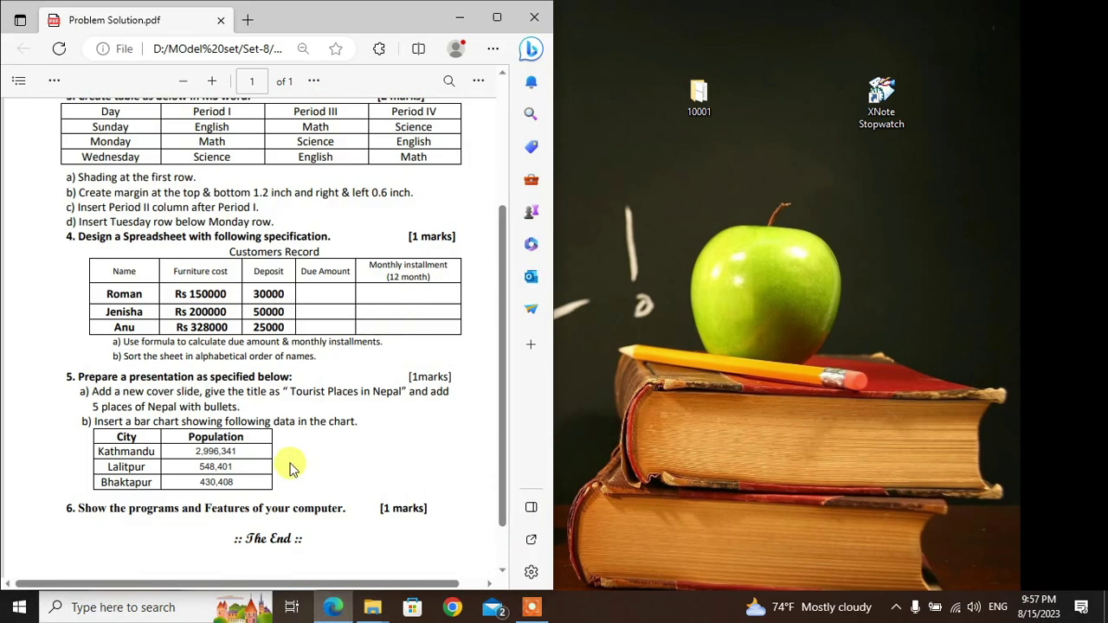
left_click(499, 19)
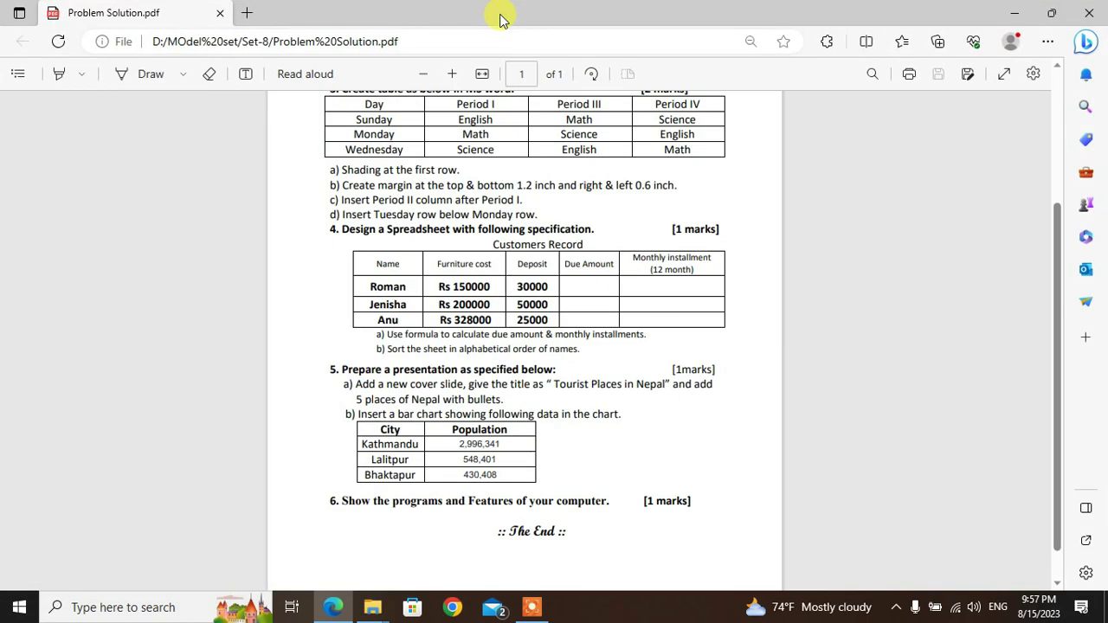
key("ctrl+plus")
key("ctrl+plus")
key("ctrl+plus")
key("ctrl+plus")
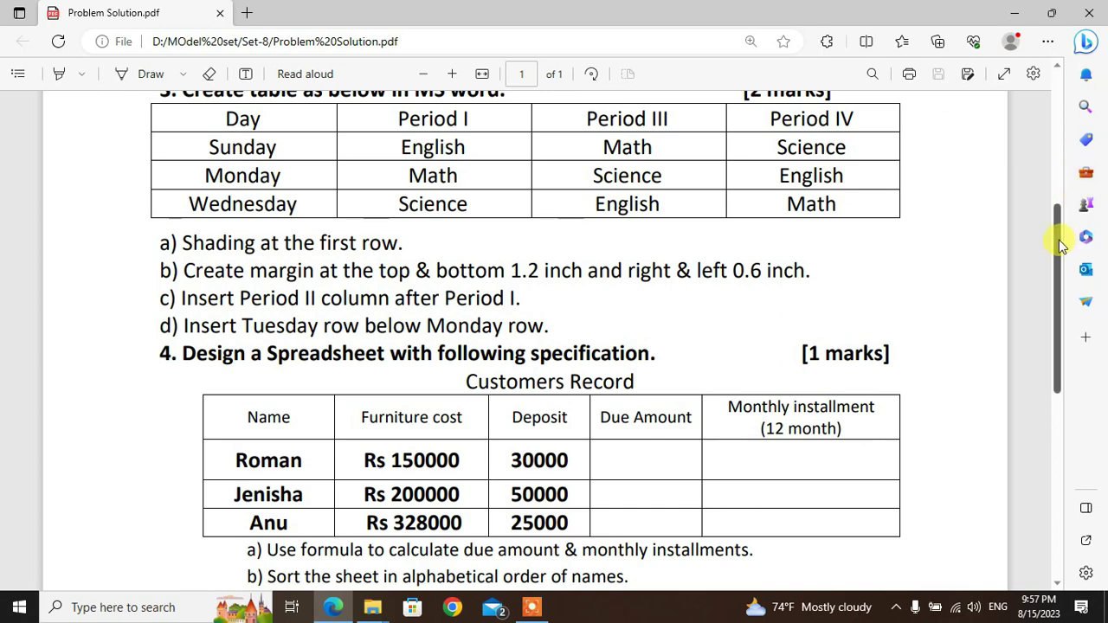
scroll(1055, 163, "up", 1)
left_click_drag(1055, 164, 1024, 159)
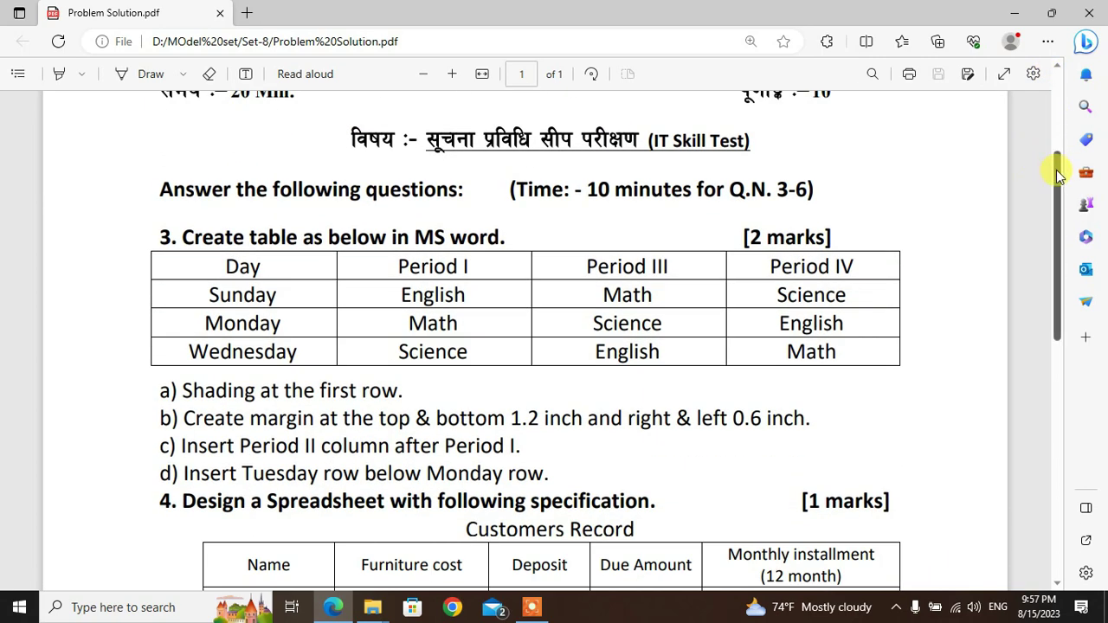
left_click_drag(1058, 171, 1070, 258)
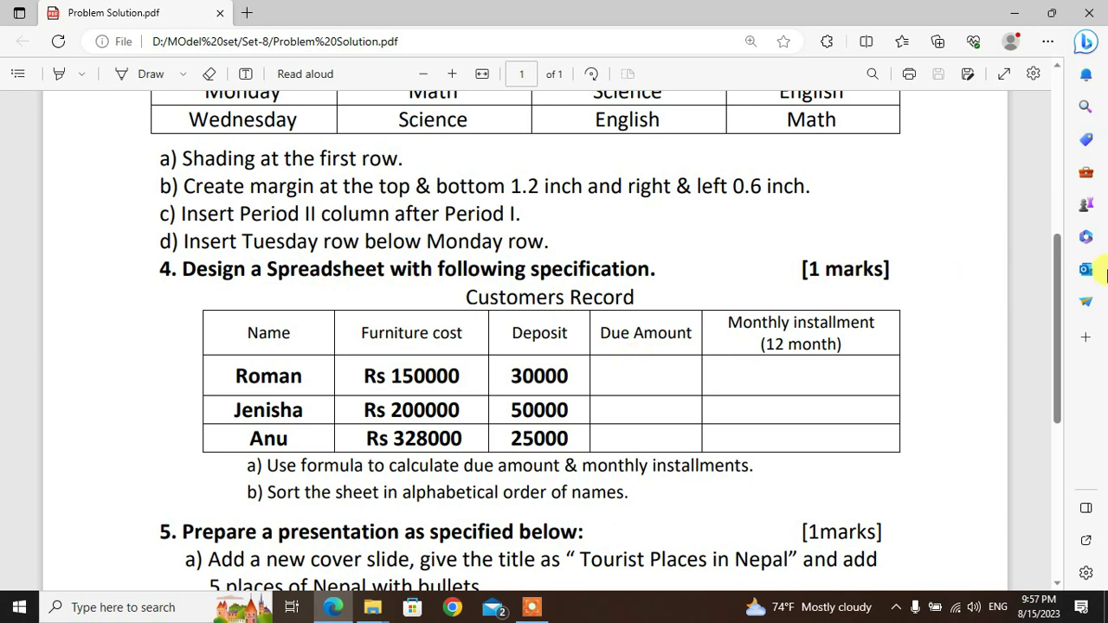
left_click_drag(1063, 272, 1087, 371)
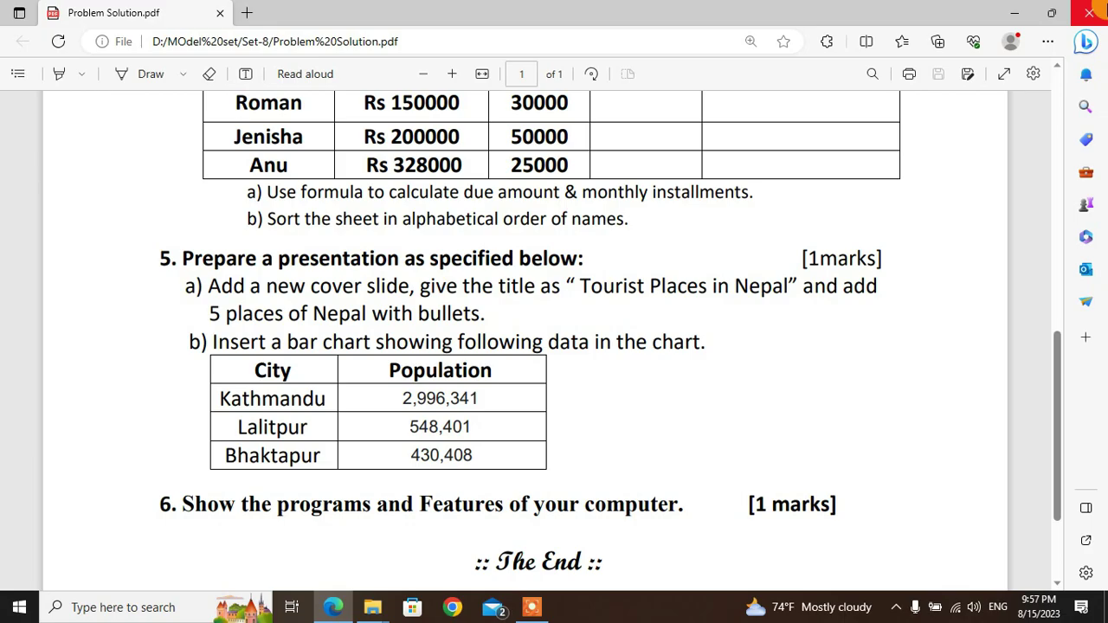
left_click(1090, 13)
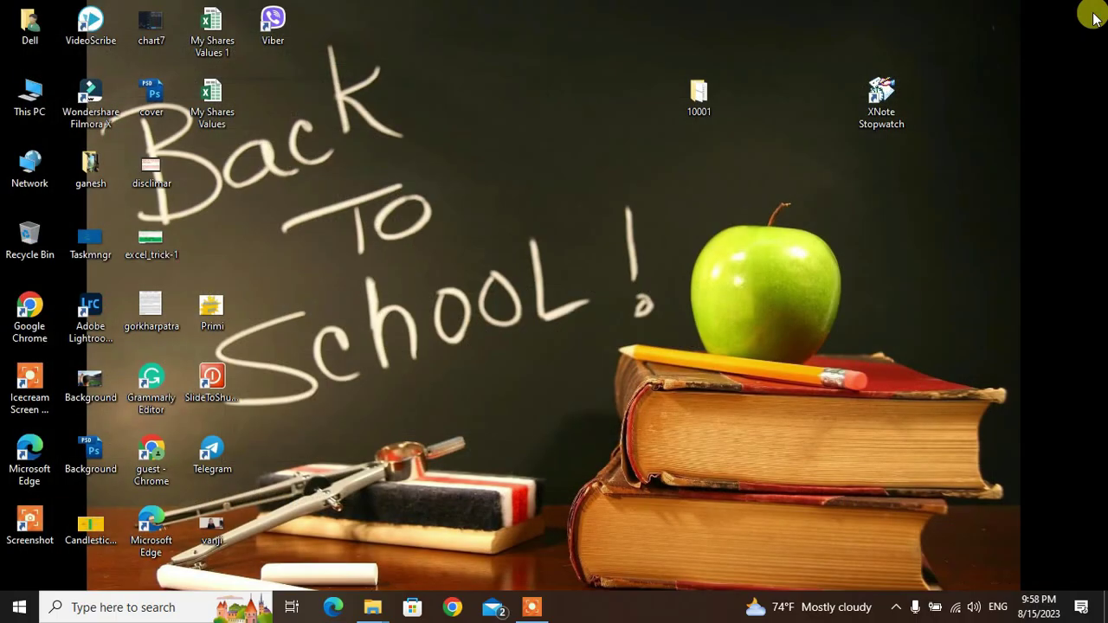